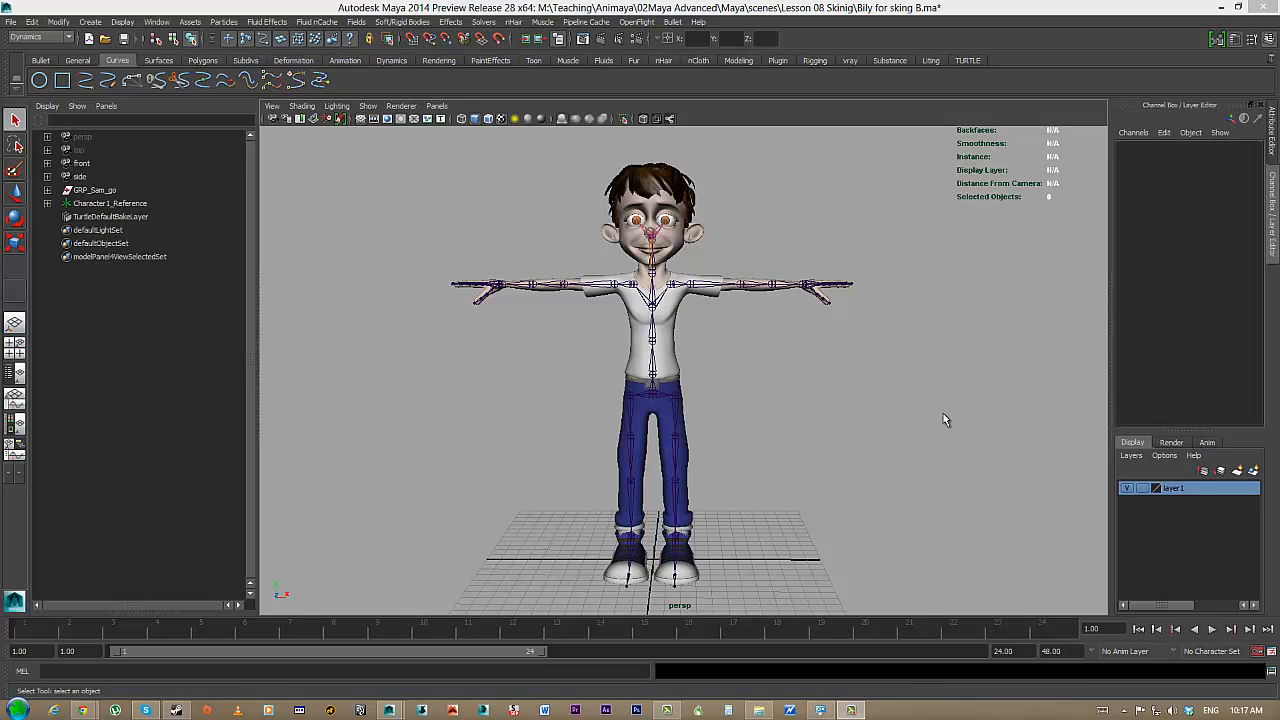
- Examine the full character model and its skeleton from the front and both sides, checking how the joints sit inside the body
left_click_drag(980, 369, 942, 374, "alt")
right_click_drag(886, 417, 936, 417, "alt")
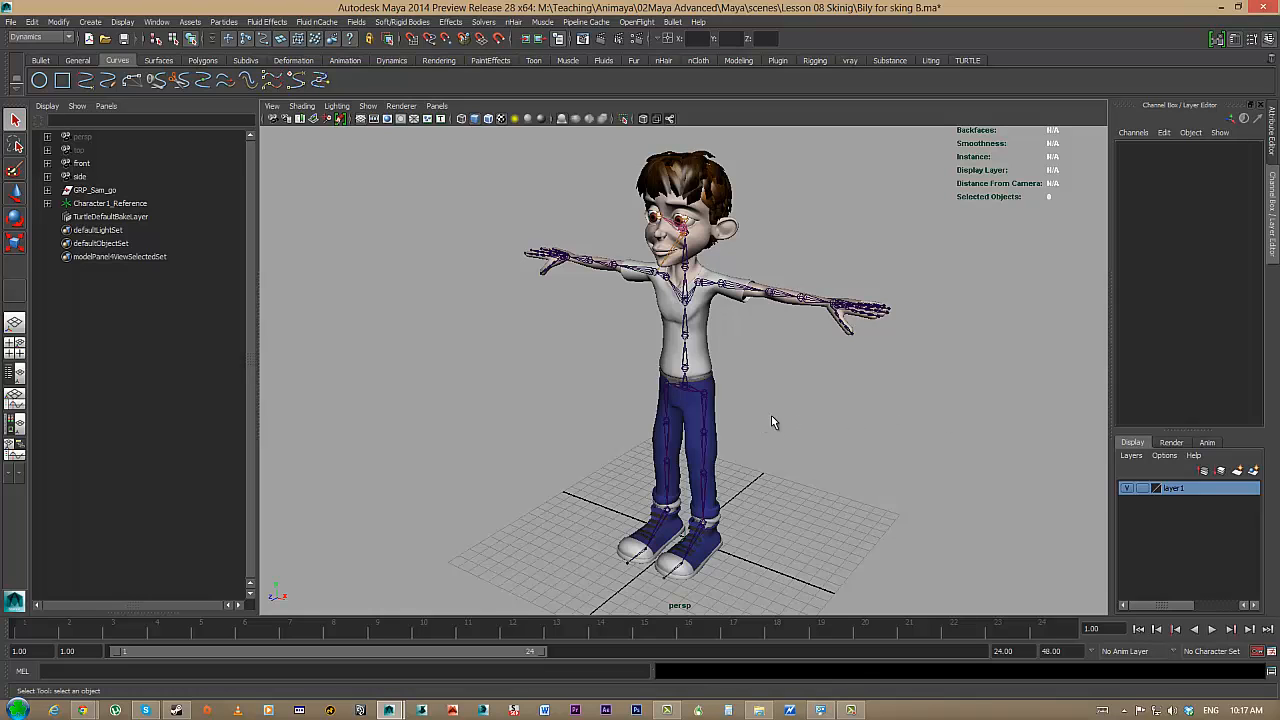
left_click_drag(771, 422, 863, 406, "alt")
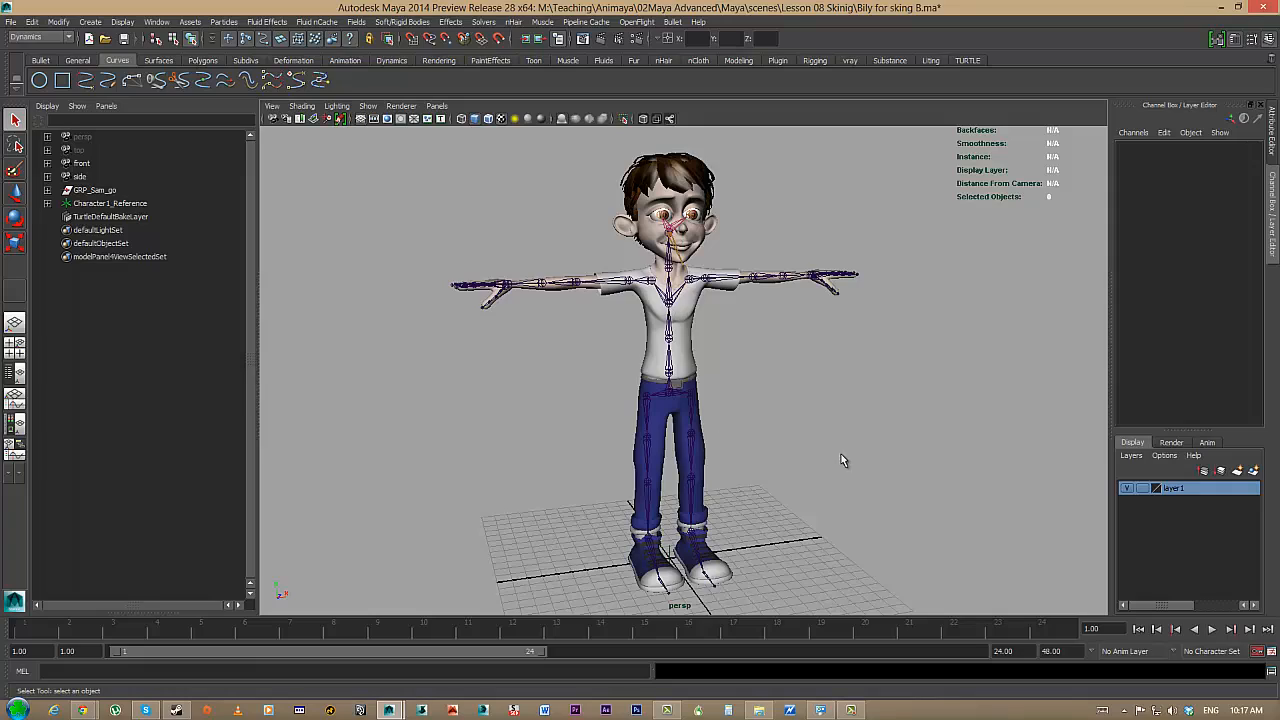
mouse_move(841, 460)
left_mouse_down("alt")
mouse_move(763, 443)
mouse_move(811, 440)
mouse_move(700, 429)
mouse_move(846, 437)
mouse_move(862, 457)
left_mouse_up("alt")
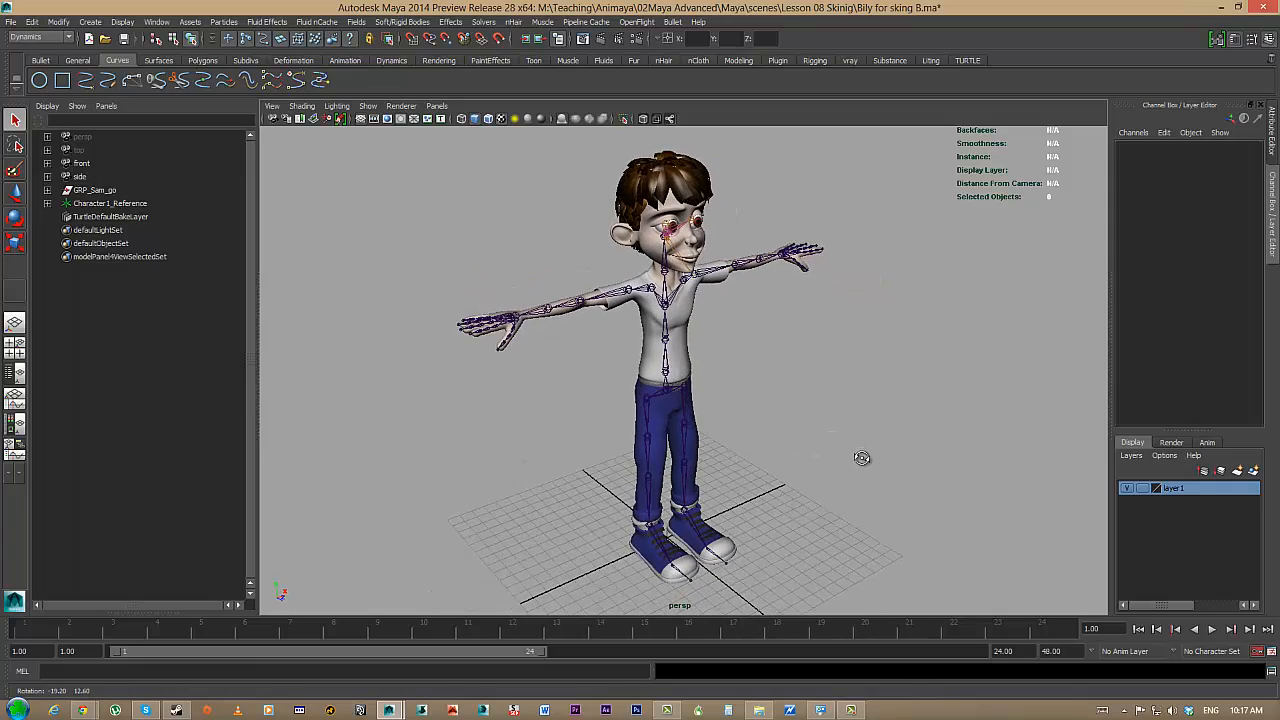
middle_click_drag(809, 443, 816, 447, "alt")
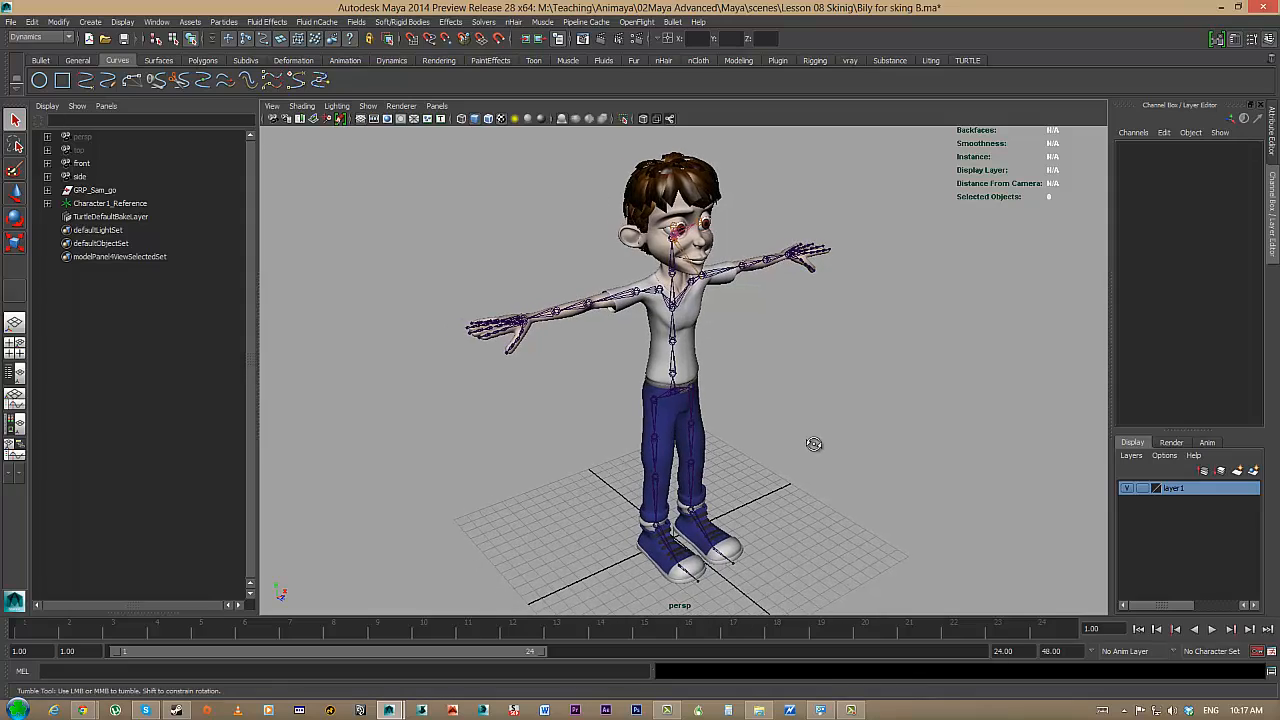
left_click_drag(814, 443, 705, 437, "alt")
right_click_drag(705, 437, 909, 466, "alt")
middle_click_drag(817, 349, 812, 449, "alt")
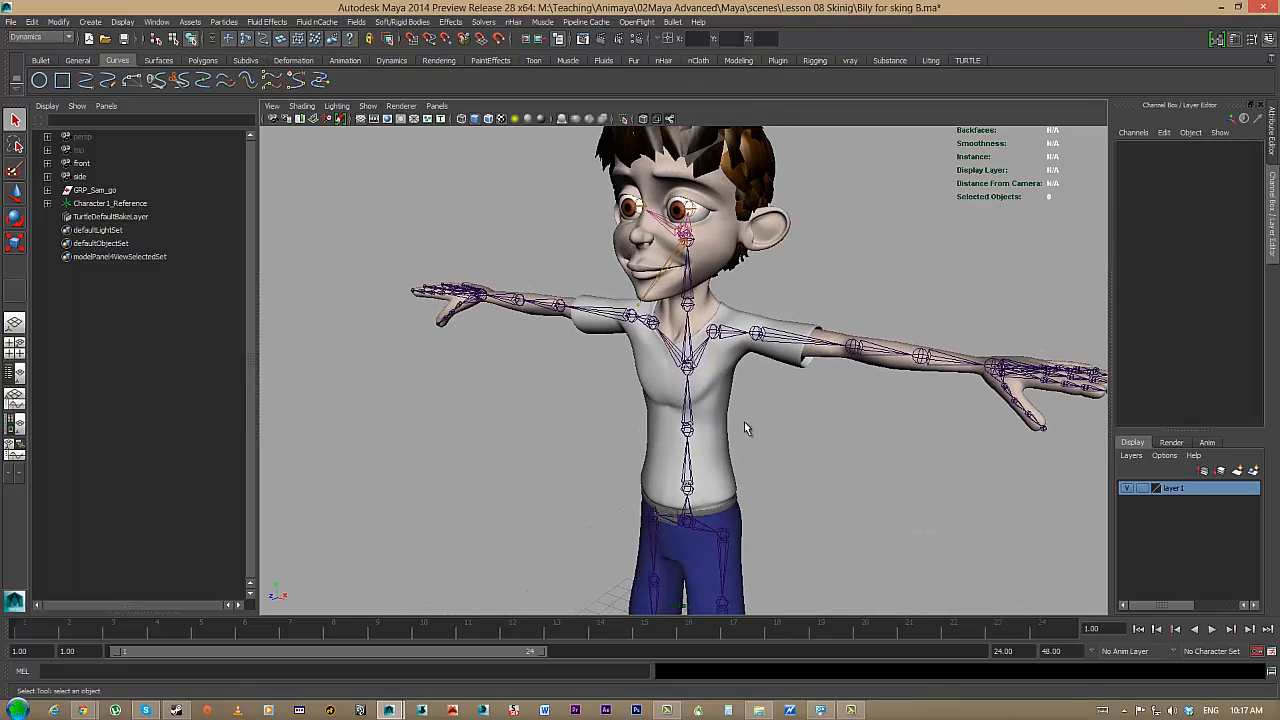
left_click_drag(745, 428, 821, 423, "alt")
middle_click_drag(787, 421, 860, 429, "alt")
left_click_drag(860, 429, 801, 438, "alt")
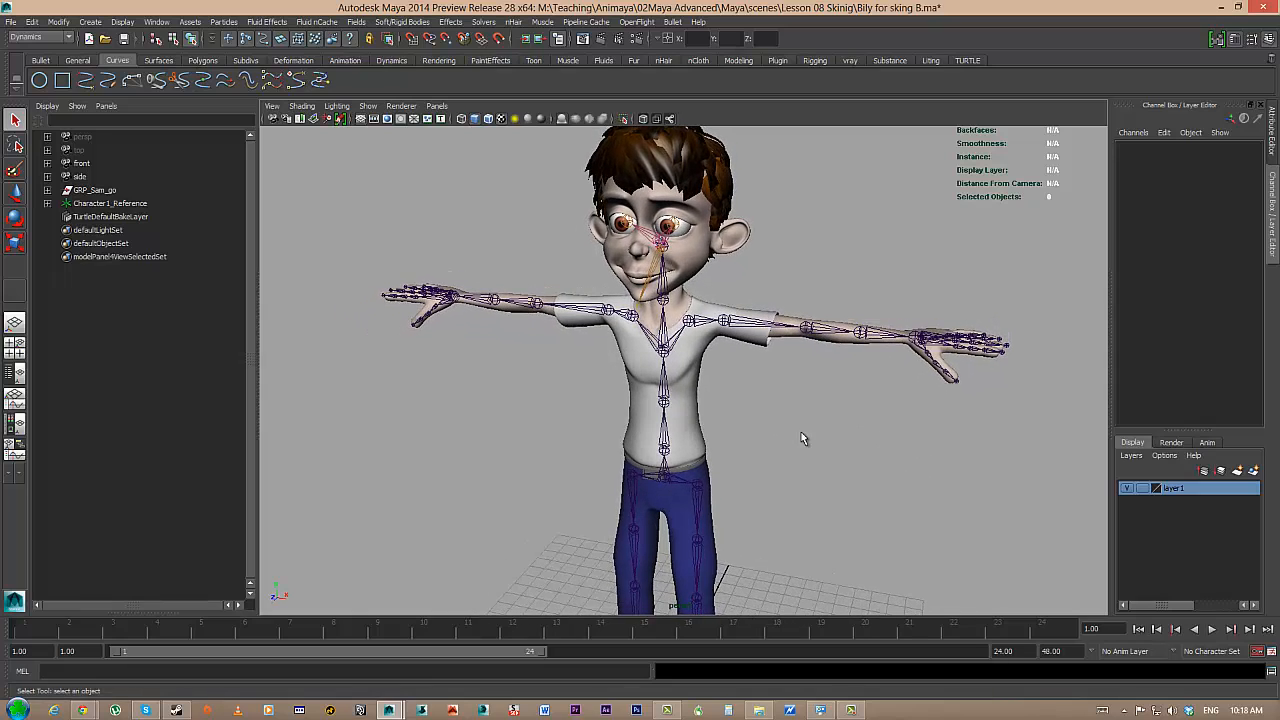
middle_click_drag(801, 438, 861, 418, "alt")
mouse_move(851, 418)
left_mouse_down("alt")
mouse_move(844, 394)
mouse_move(842, 405)
left_mouse_up("alt")
middle_click_drag(842, 405, 860, 446, "alt")
right_click_drag(860, 446, 900, 466, "alt")
middle_click_drag(900, 466, 893, 440, "alt")
mouse_move(892, 440)
left_mouse_down("alt")
mouse_move(951, 434)
mouse_move(843, 440)
mouse_move(950, 440)
mouse_move(868, 435)
left_mouse_up("alt")
right_click_drag(868, 435, 849, 477, "alt")
middle_click_drag(849, 477, 846, 420, "alt")
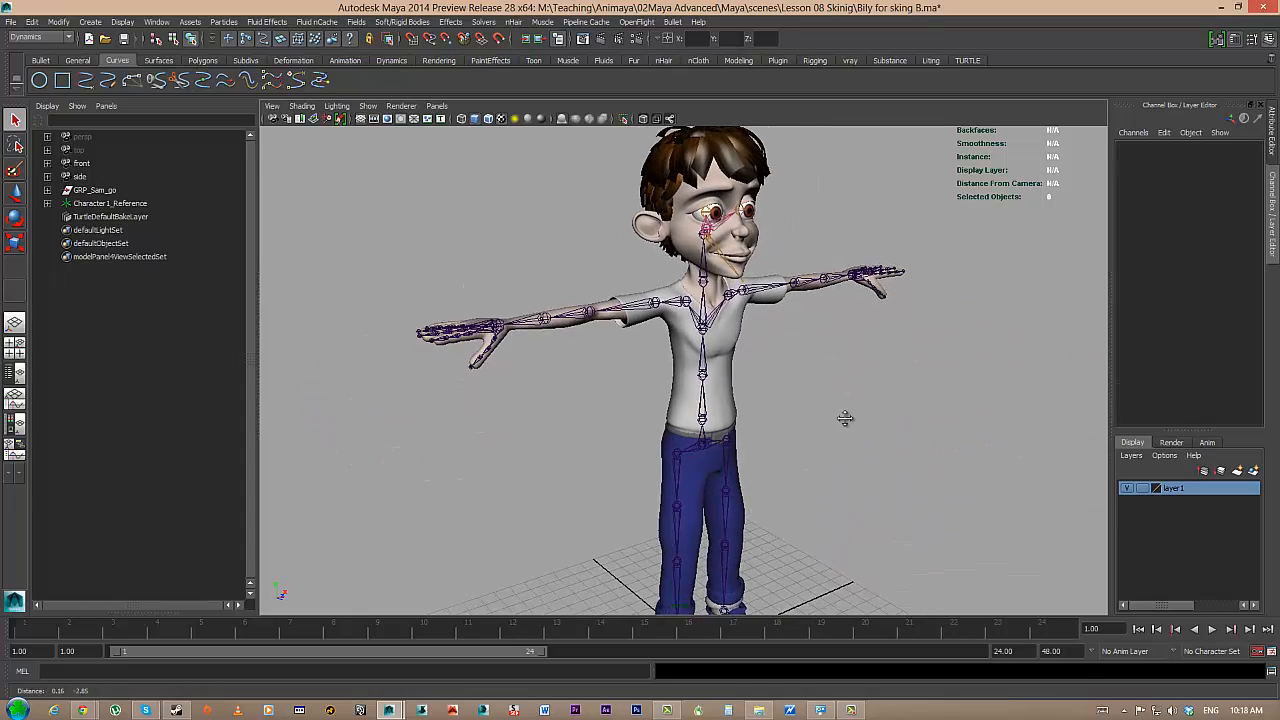
right_click_drag(846, 420, 815, 411, "alt")
middle_click_drag(815, 411, 840, 437, "alt")
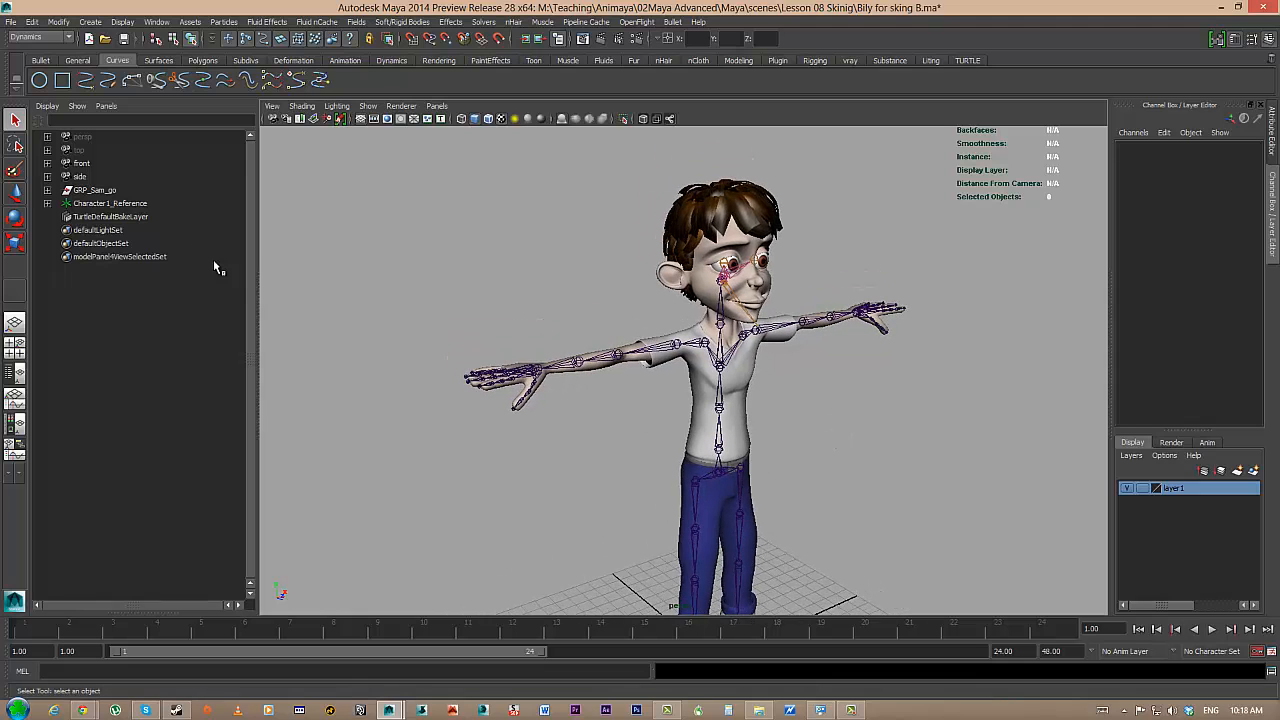
- Inspect the eye, jaw, neck and shoulder joints of the character's head and upper body from several angles
left_click_drag(800, 411, 718, 390, "alt")
right_click_drag(745, 396, 873, 390, "alt")
left_click_drag(873, 390, 716, 349, "alt")
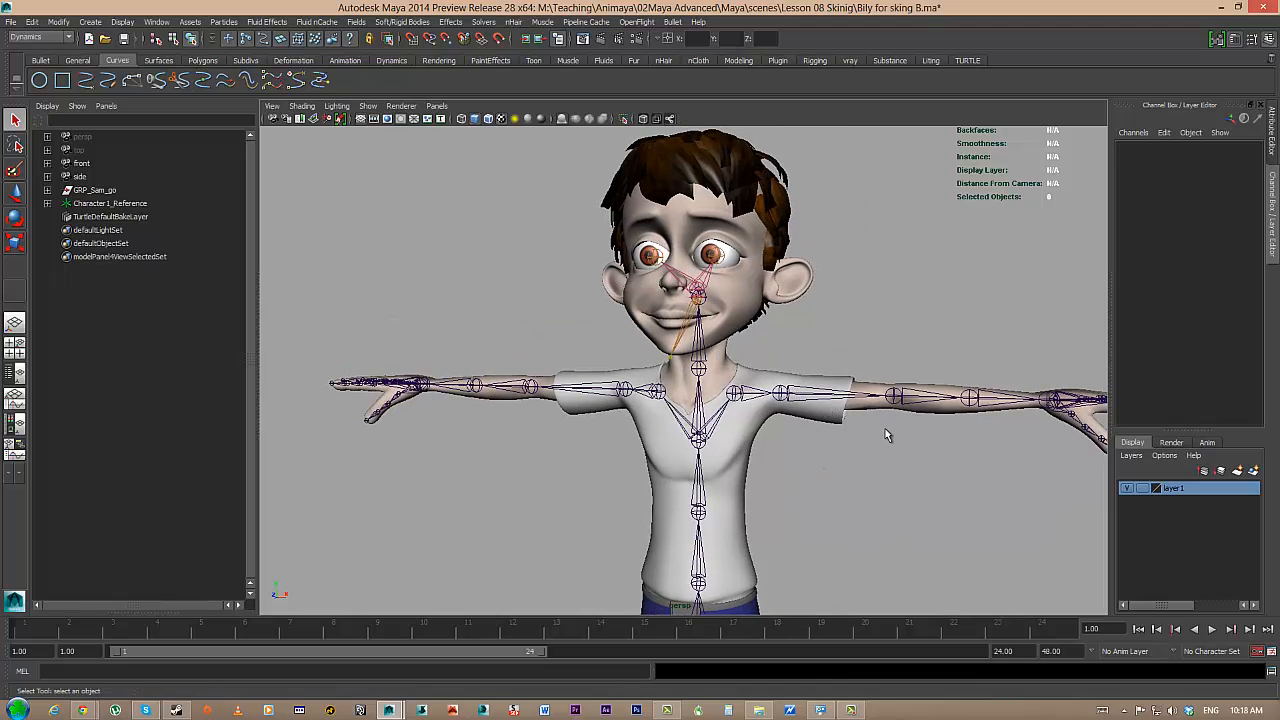
left_click_drag(885, 434, 785, 420, "alt")
right_click_drag(785, 420, 920, 450, "alt")
middle_click_drag(812, 411, 857, 422, "alt")
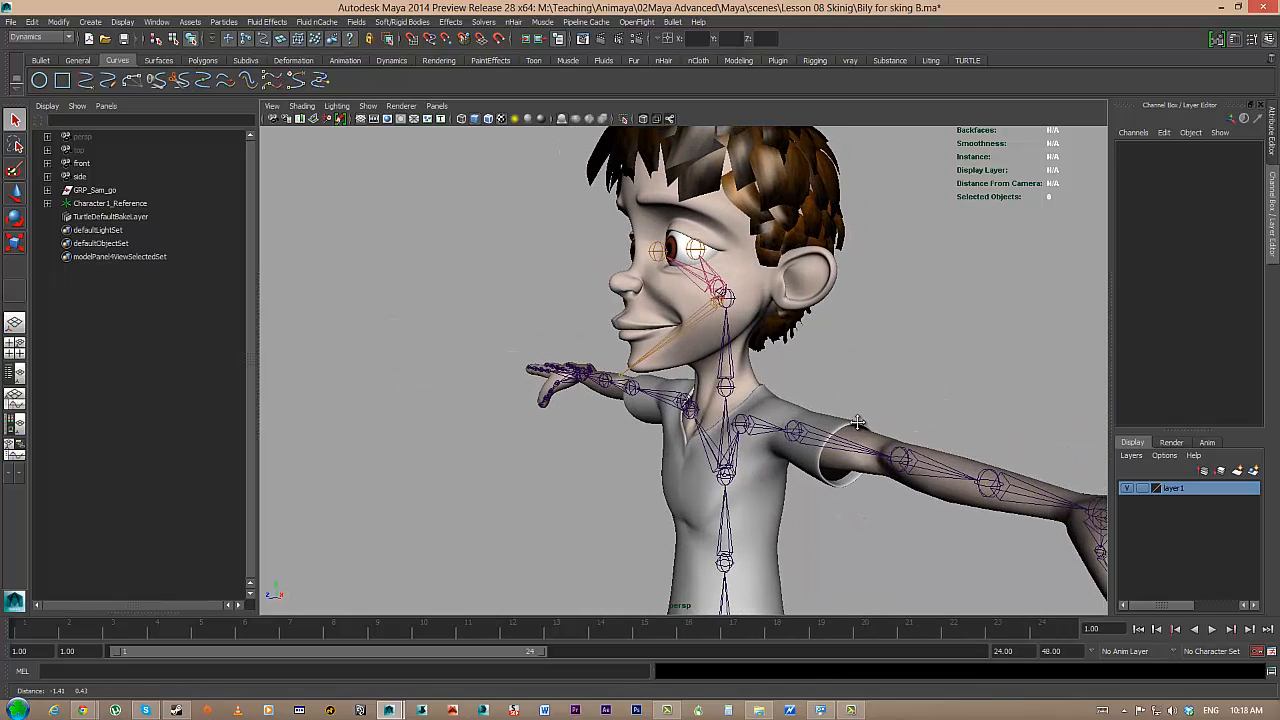
right_click_drag(857, 422, 874, 424, "alt")
left_click_drag(775, 365, 760, 328, "alt")
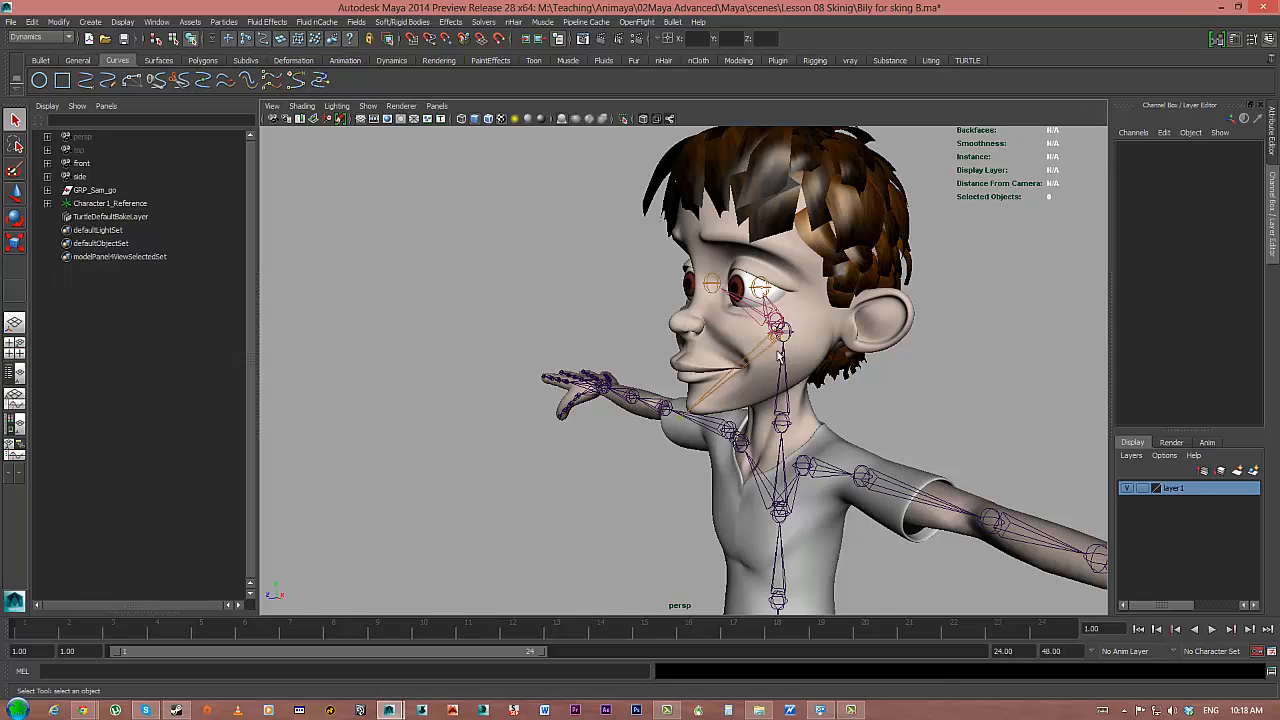
left_click_drag(906, 396, 861, 377, "alt")
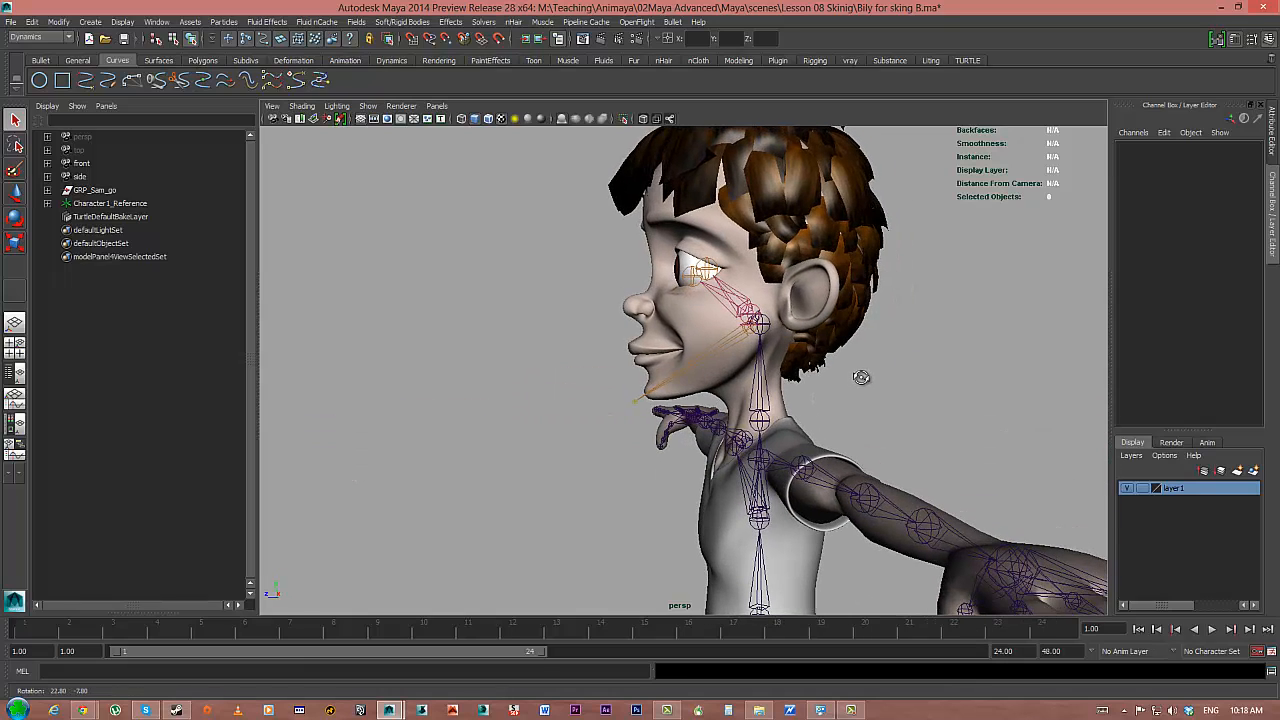
left_click_drag(800, 350, 779, 366, "alt")
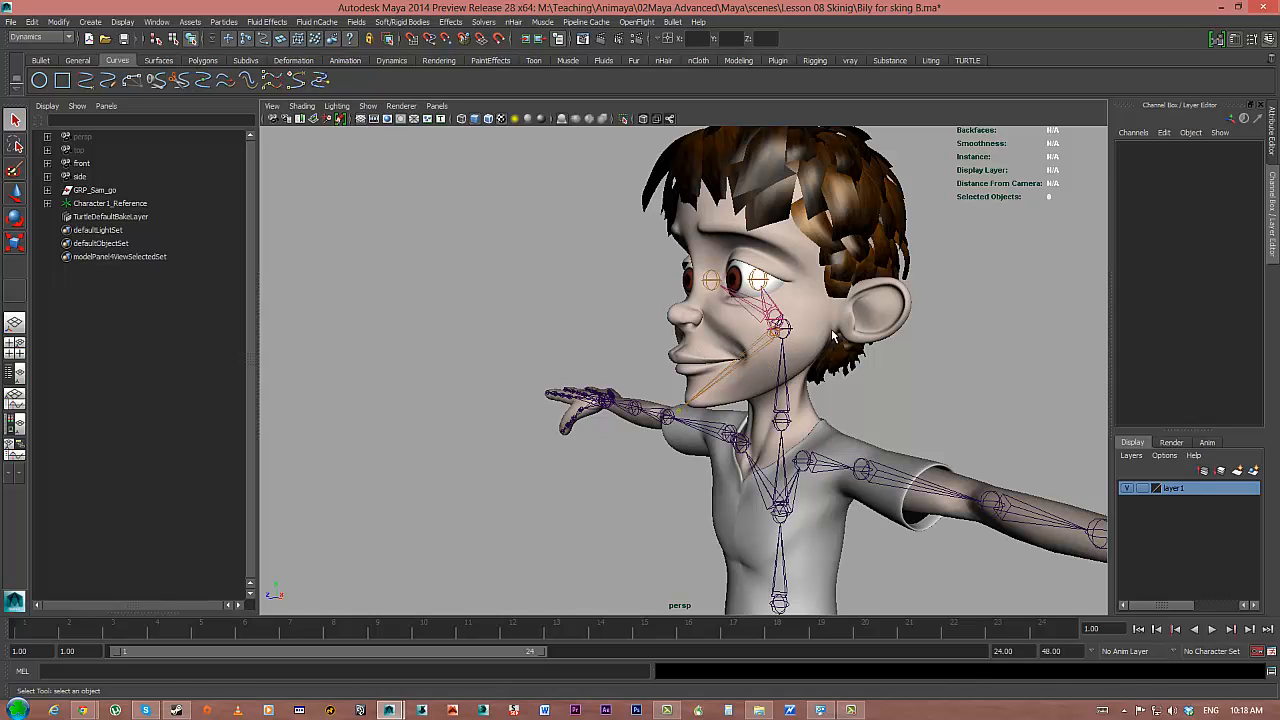
left_click_drag(835, 336, 815, 385, "alt")
middle_click_drag(815, 385, 788, 343, "alt")
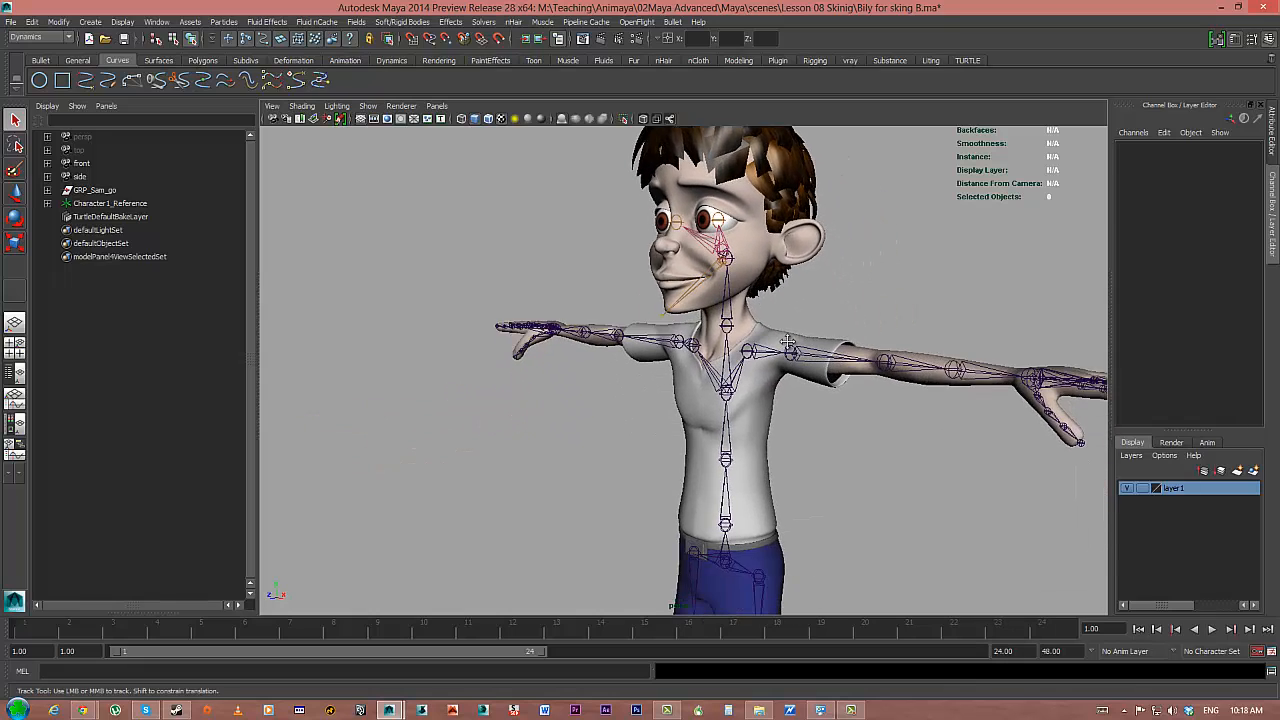
right_click_drag(788, 343, 760, 434, "alt")
left_click_drag(760, 434, 797, 446, "alt")
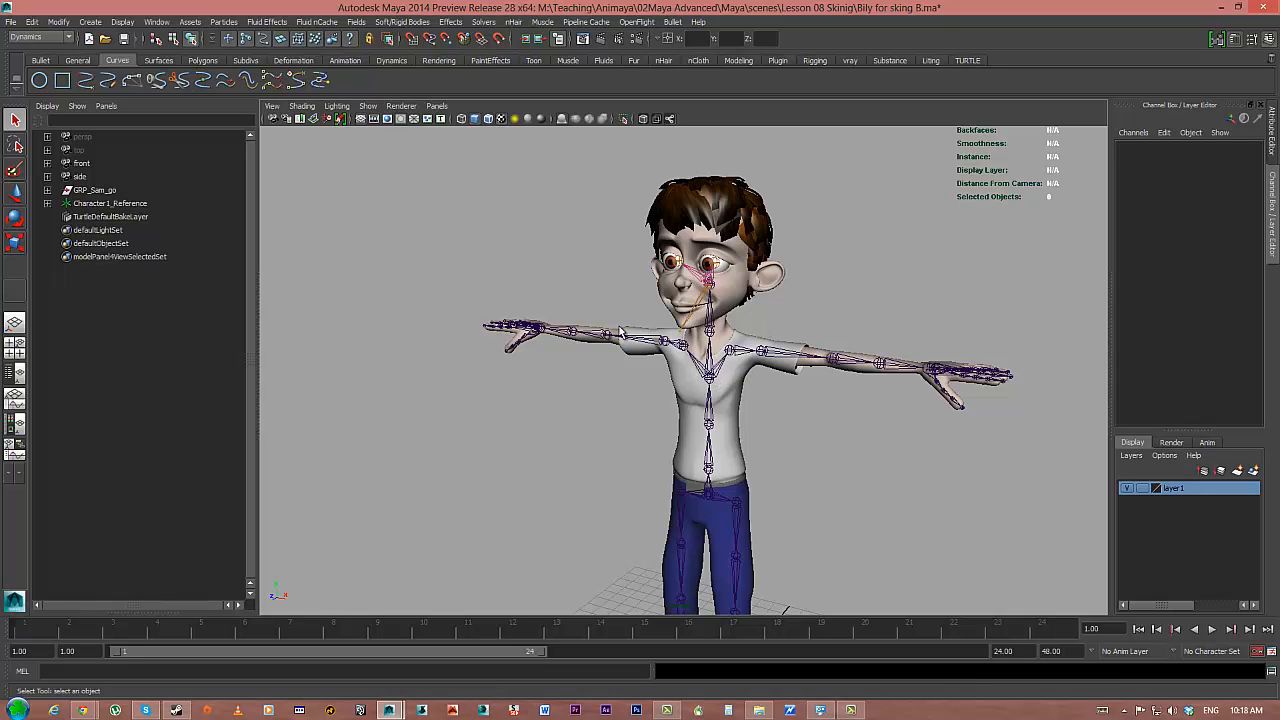
left_click_drag(790, 413, 855, 417, "alt")
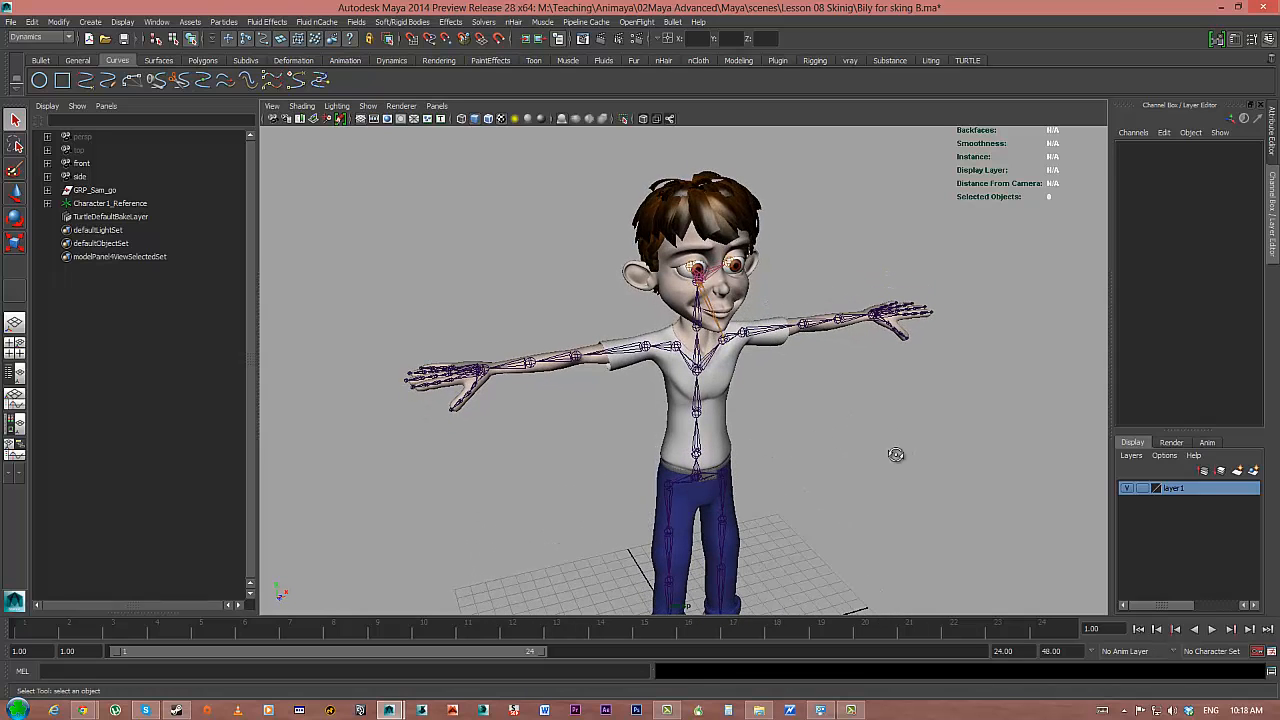
mouse_move(896, 454)
left_mouse_down("alt")
mouse_move(786, 434)
mouse_move(817, 457)
mouse_move(814, 420)
mouse_move(789, 422)
mouse_move(914, 449)
left_mouse_up("alt")
right_click_drag(914, 449, 845, 434, "alt")
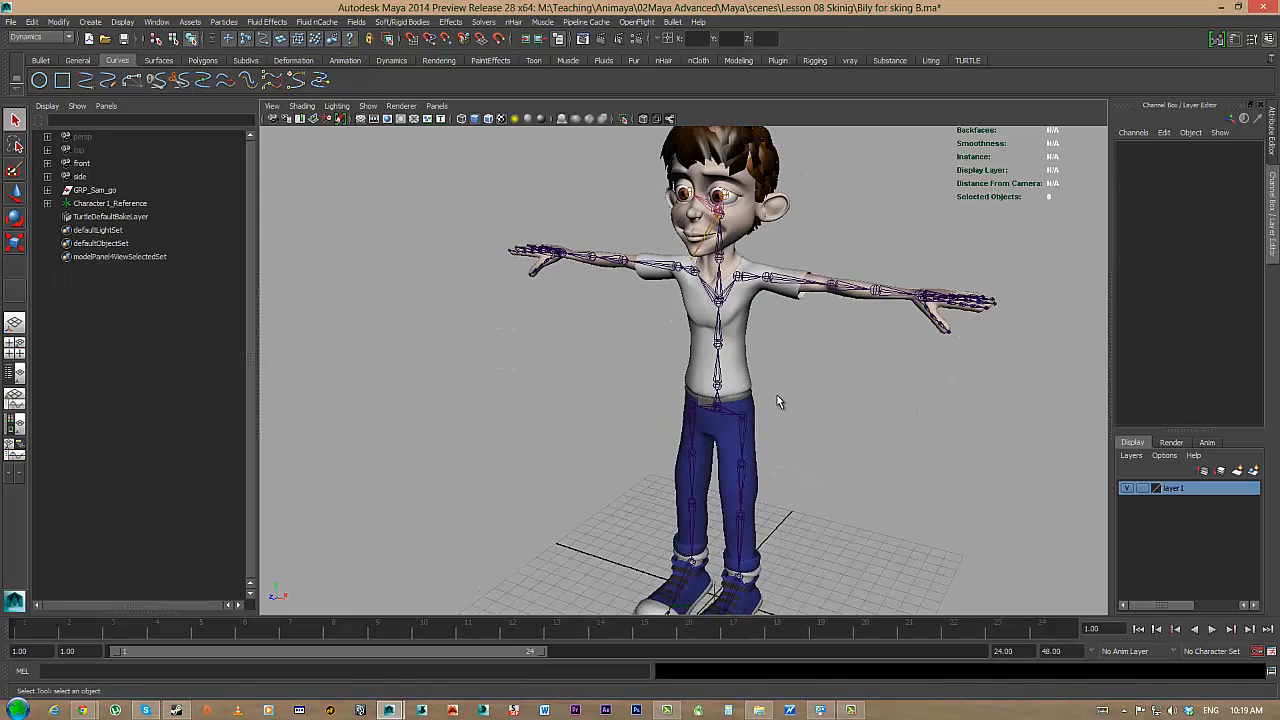
left_click_drag(777, 396, 716, 361, "alt")
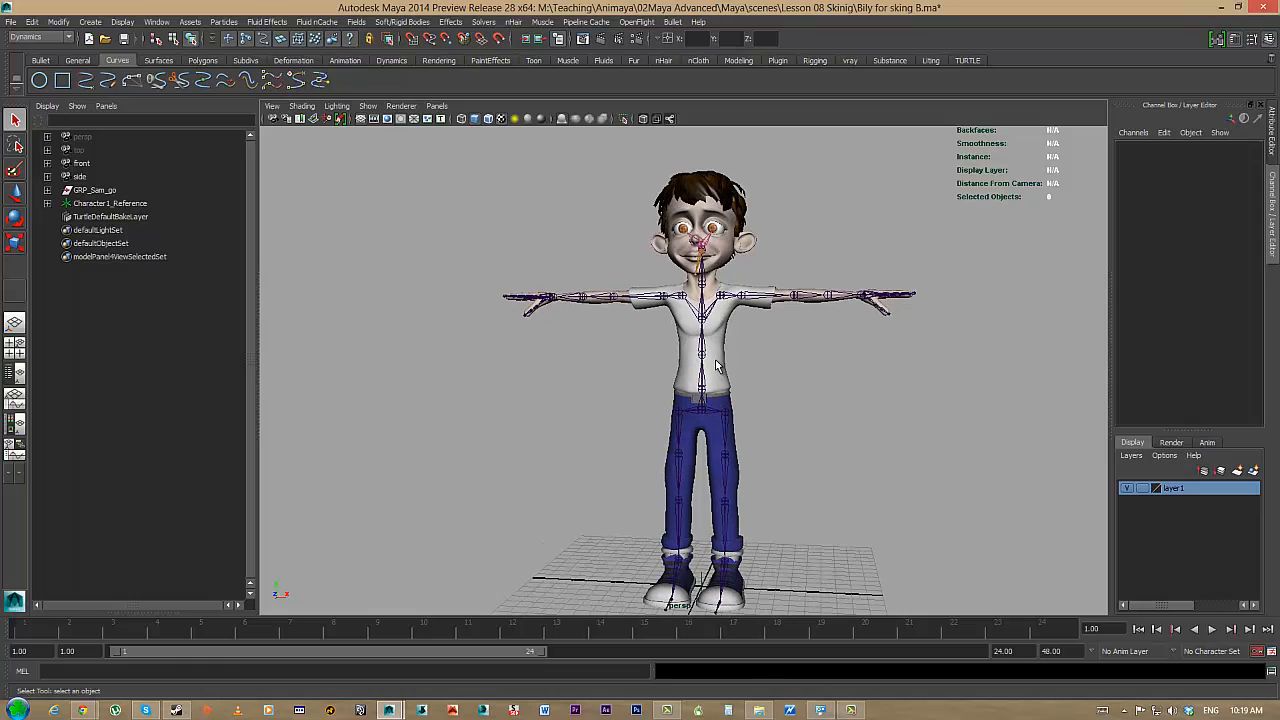
- Select the shirt and then the belt mesh go_belt2, and inspect the waist area from the front, side and back
left_click(718, 365)
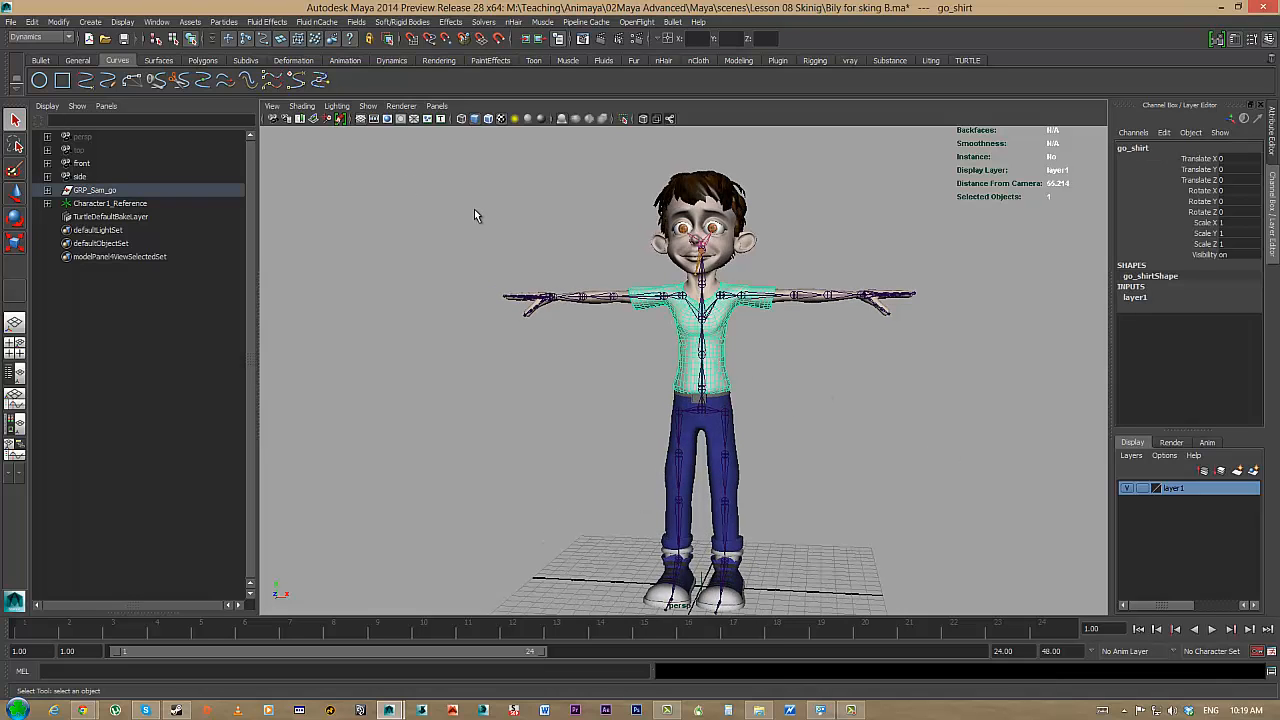
left_click_drag(811, 399, 765, 397, "alt")
right_click_drag(945, 437, 1160, 496, "alt")
middle_click_drag(889, 415, 783, 411, "alt")
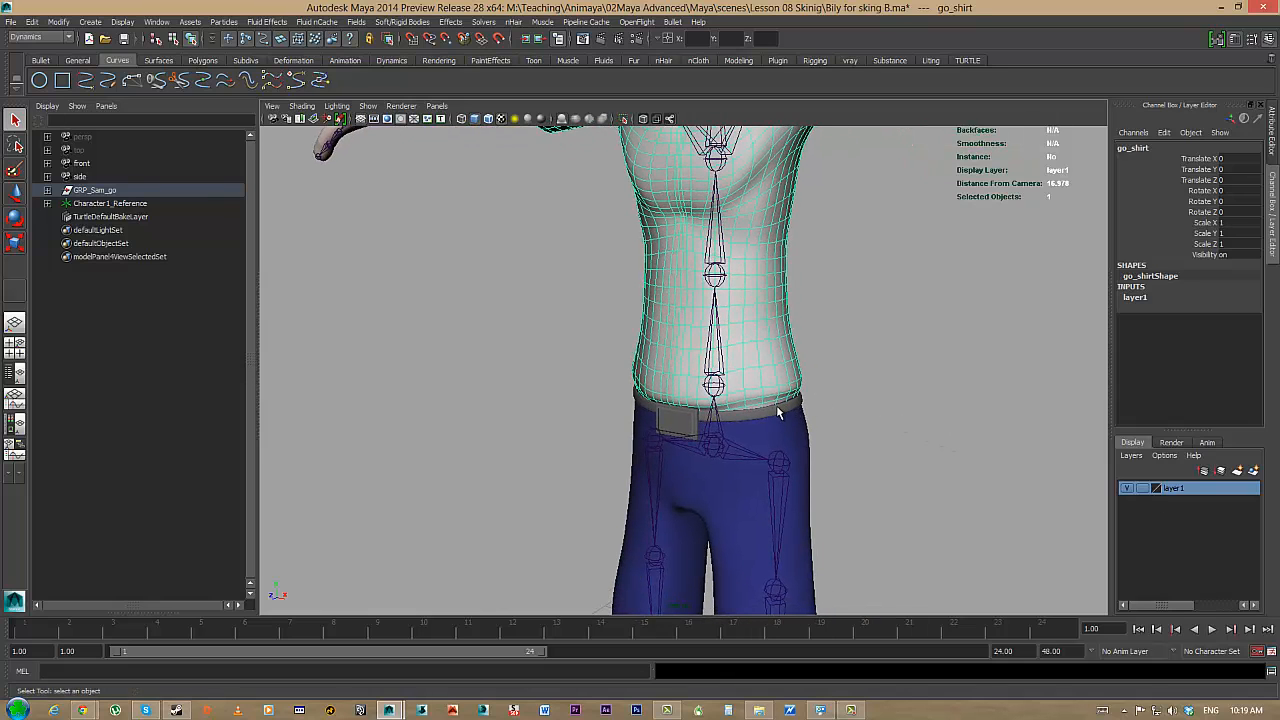
left_click(779, 415)
left_click_drag(719, 408, 902, 397, "alt")
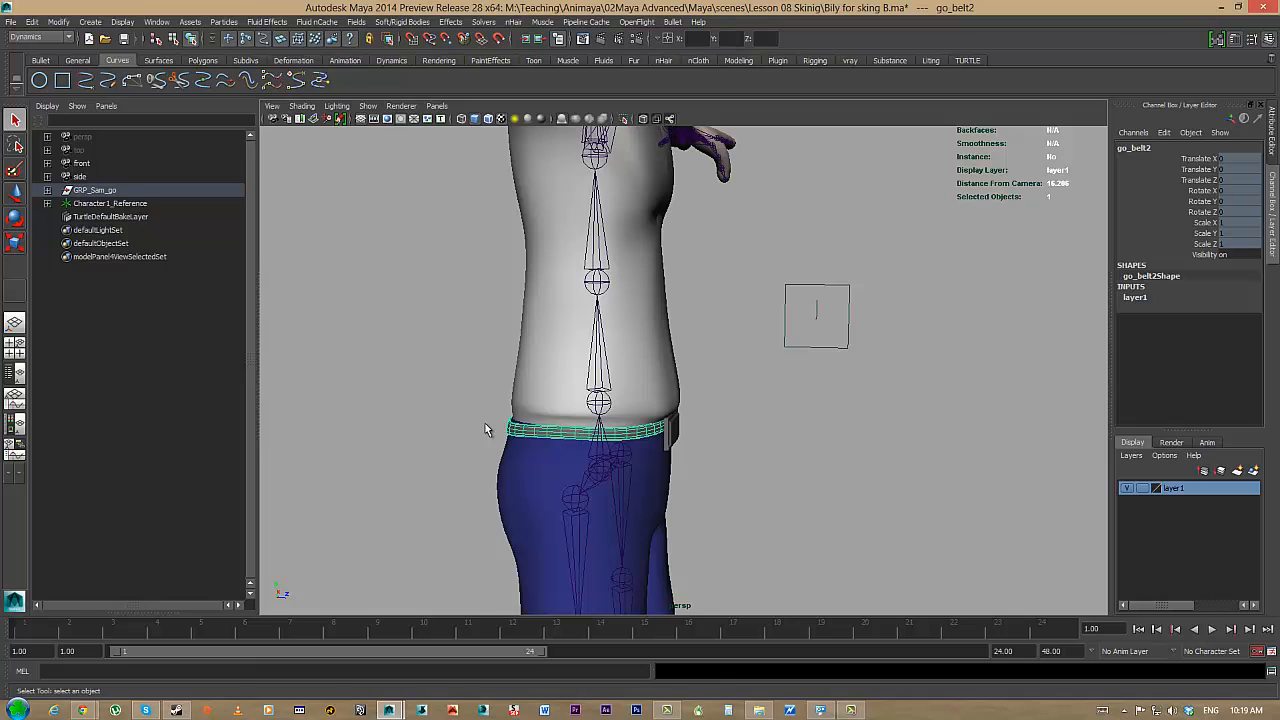
left_click_drag(484, 430, 708, 419, "alt")
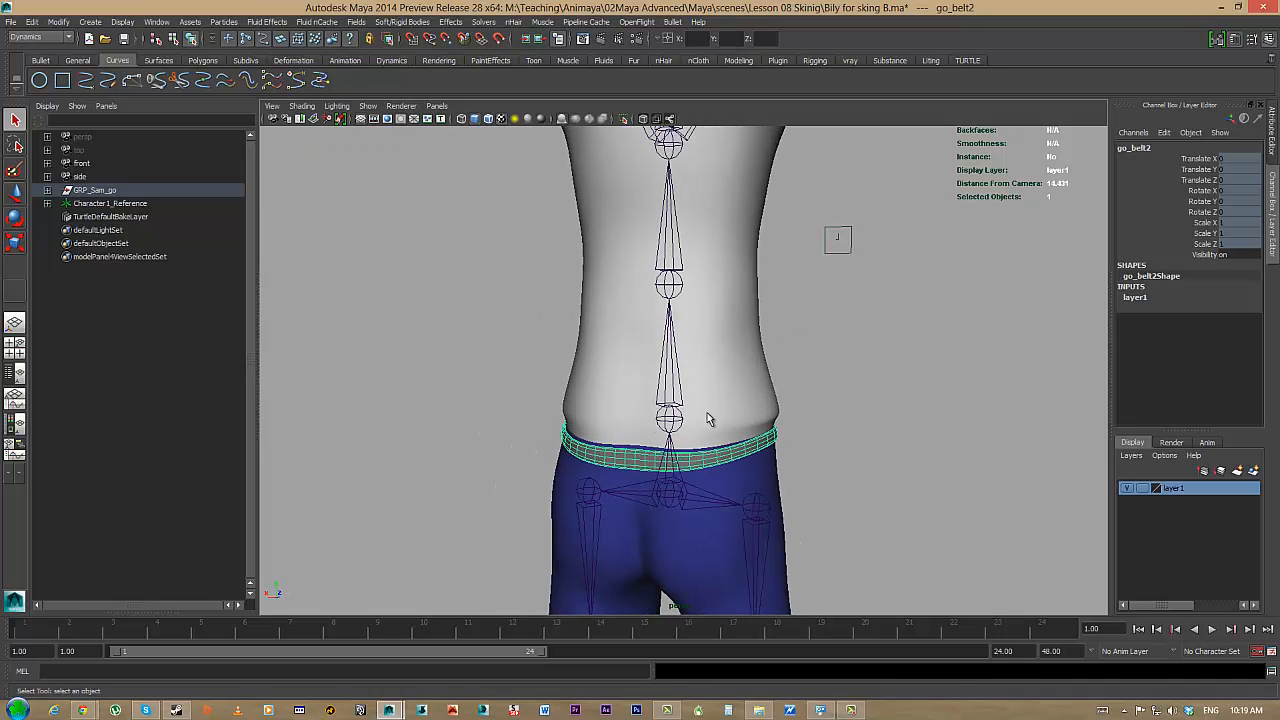
middle_click_drag(798, 407, 789, 420, "alt")
right_click_drag(789, 421, 739, 415, "alt")
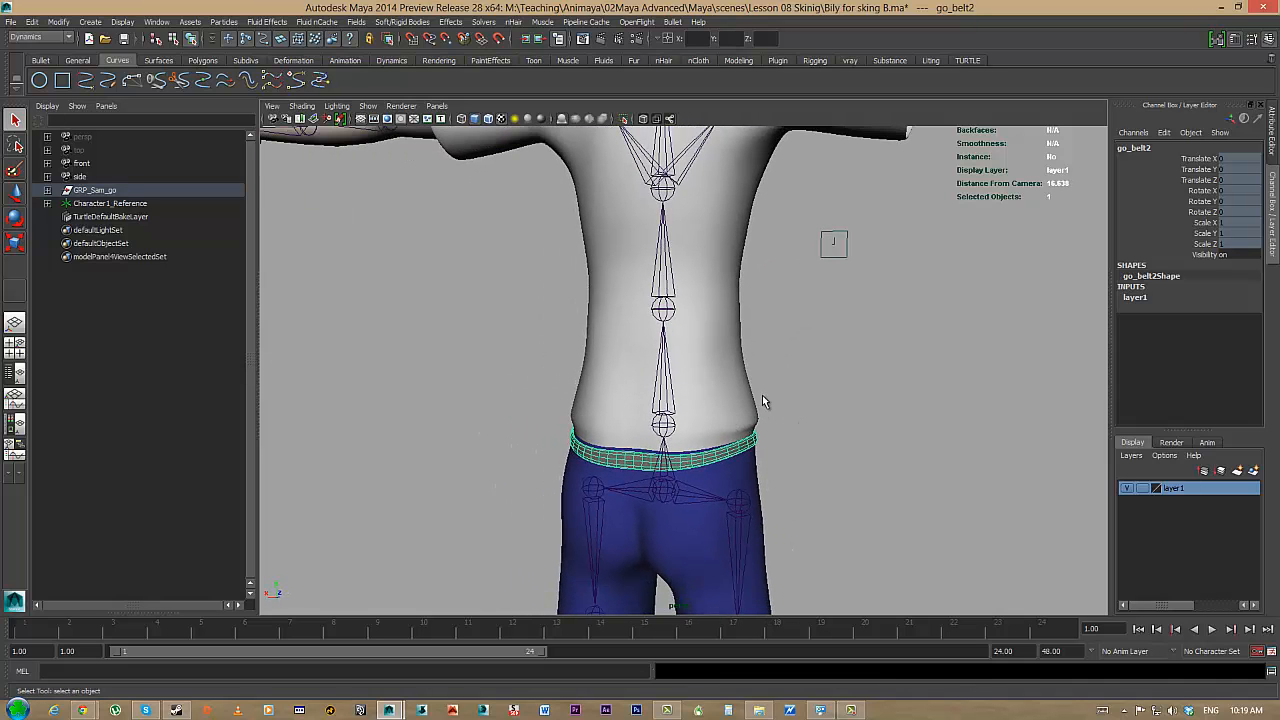
left_click_drag(734, 402, 763, 391, "alt")
right_click_drag(763, 391, 847, 408, "alt")
left_click_drag(894, 426, 604, 438, "alt")
middle_click_drag(833, 423, 833, 424, "alt")
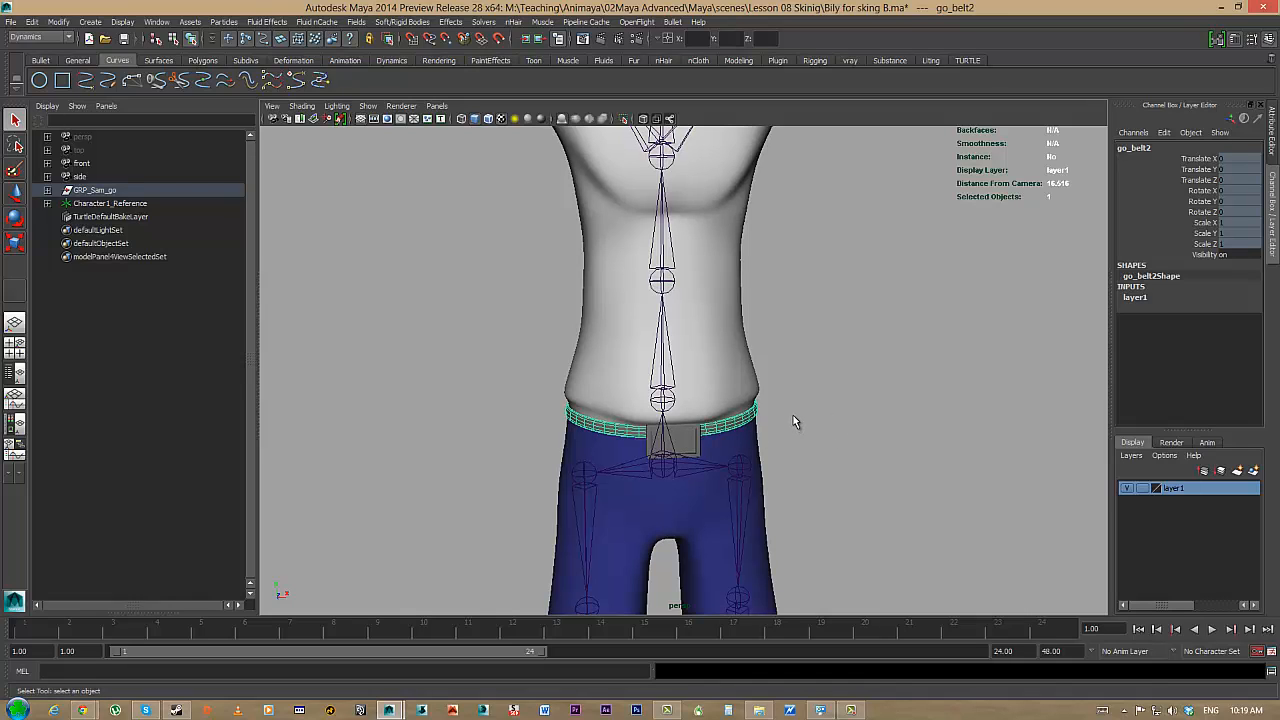
- Review the whole character against its skeleton from the front and side, and clear the belt selection
left_click_drag(872, 388, 838, 392, "alt")
right_click_drag(755, 374, 690, 388, "alt")
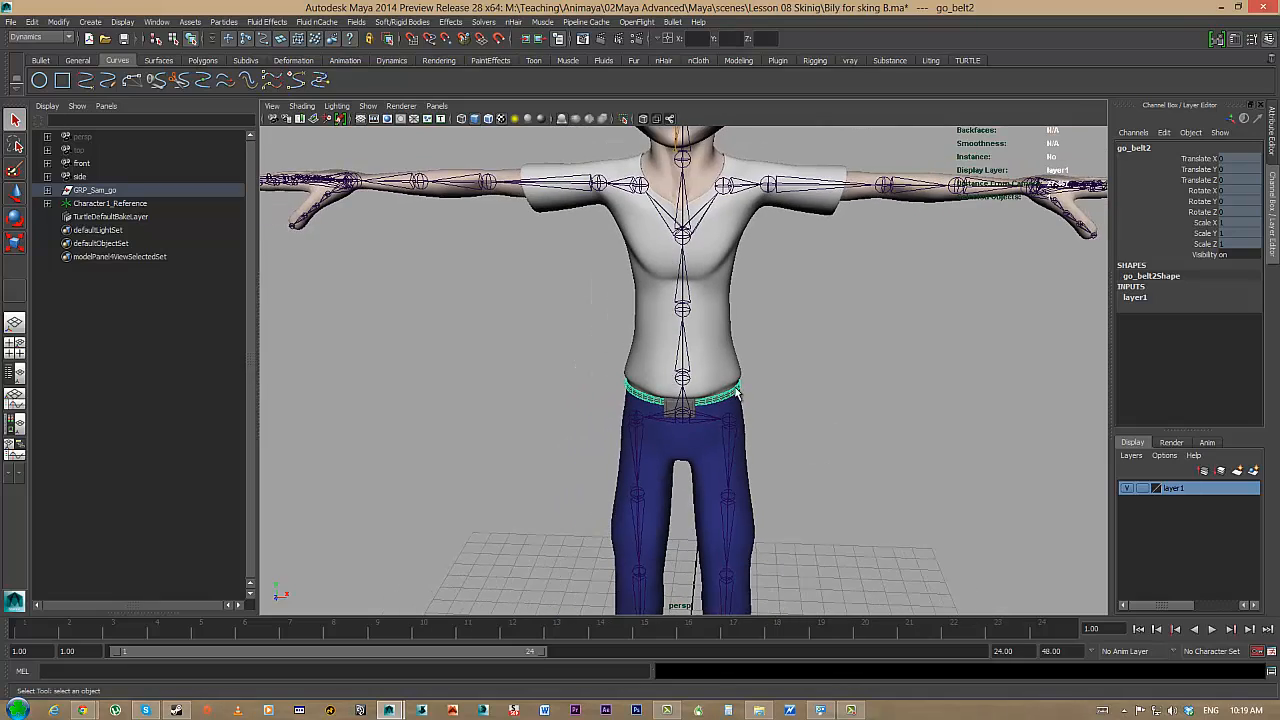
middle_click_drag(757, 385, 805, 360, "alt")
right_click_drag(706, 354, 660, 366, "alt")
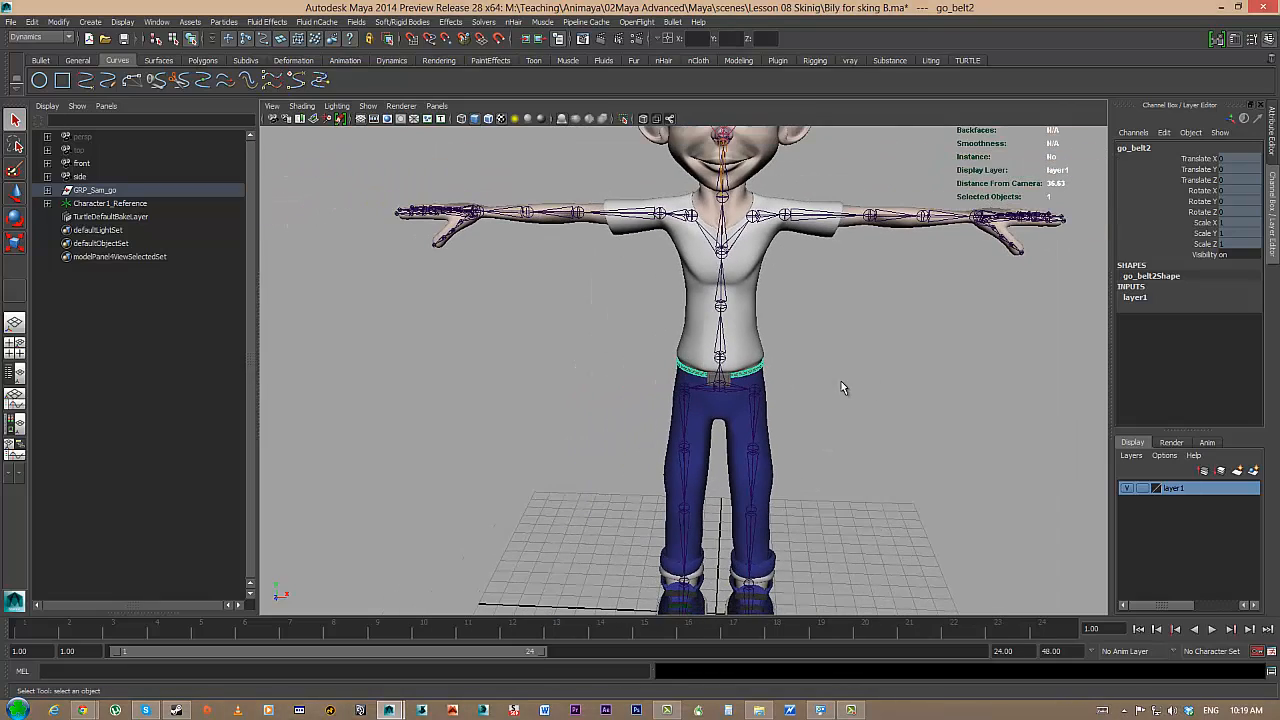
left_click_drag(841, 387, 890, 384, "alt")
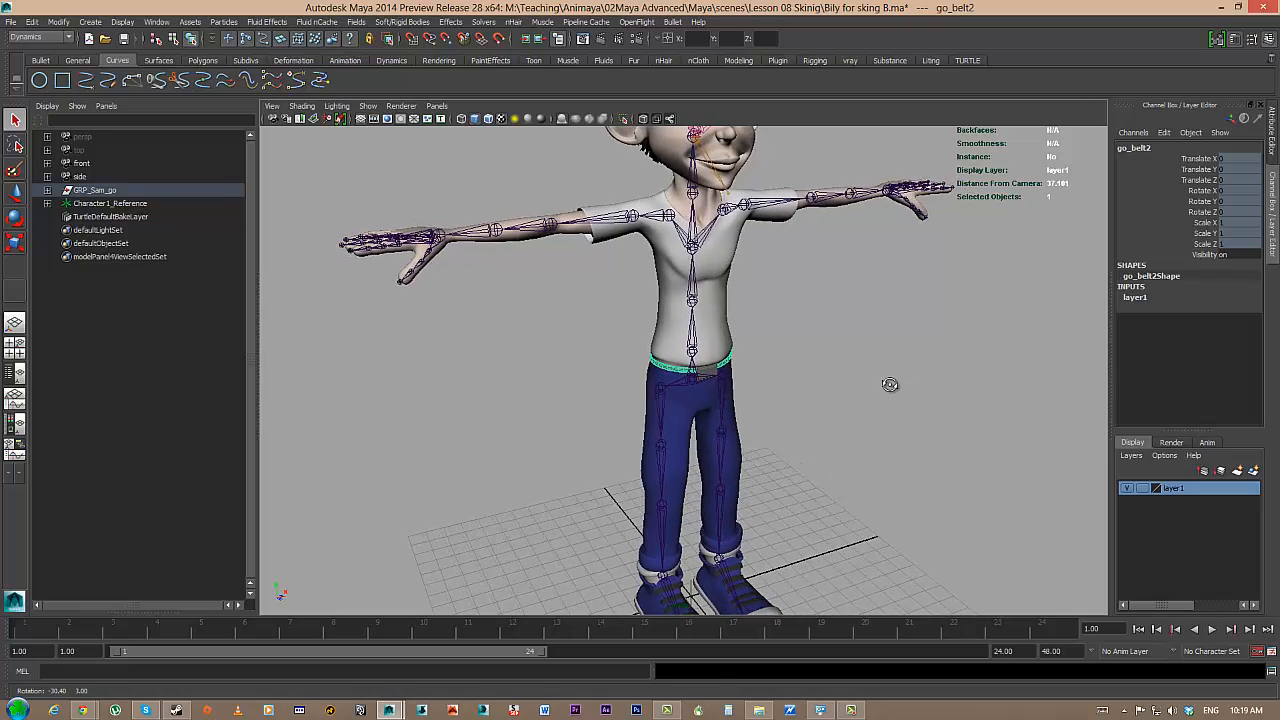
right_click_drag(820, 370, 749, 366, "alt")
left_click_drag(843, 380, 864, 351, "alt")
right_click_drag(840, 345, 855, 372, "alt")
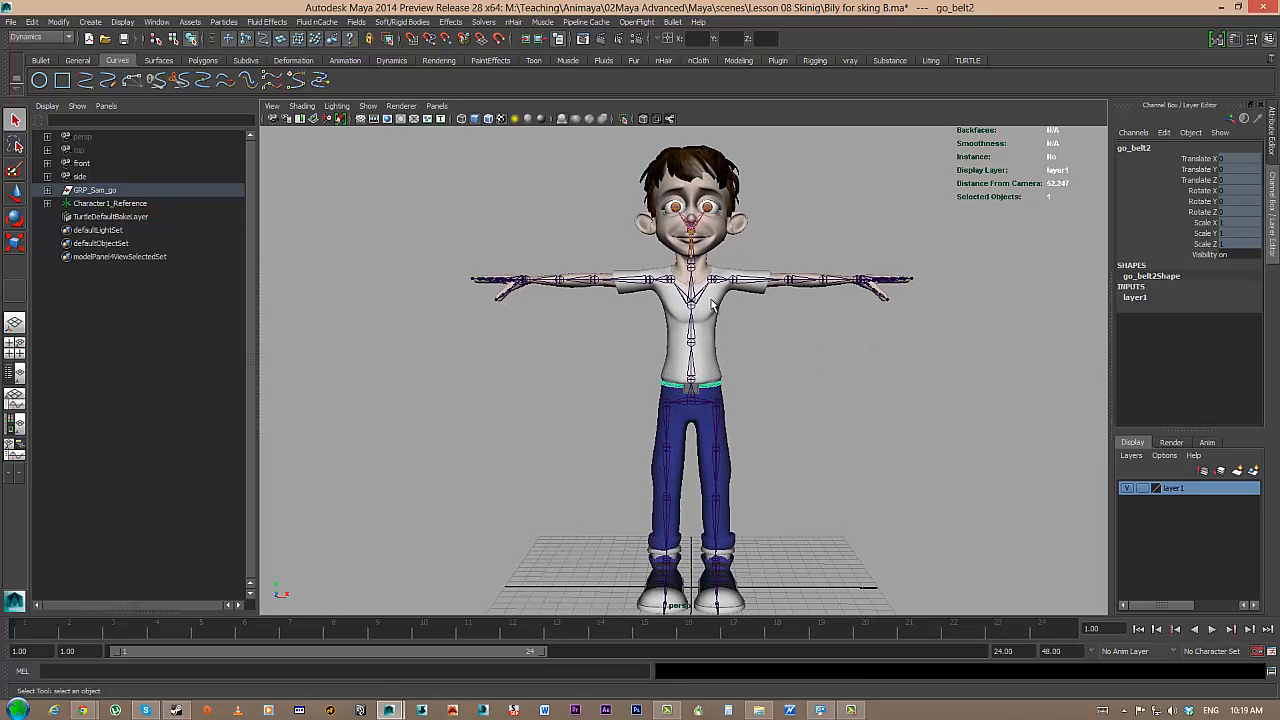
middle_click_drag(777, 318, 775, 335, "alt")
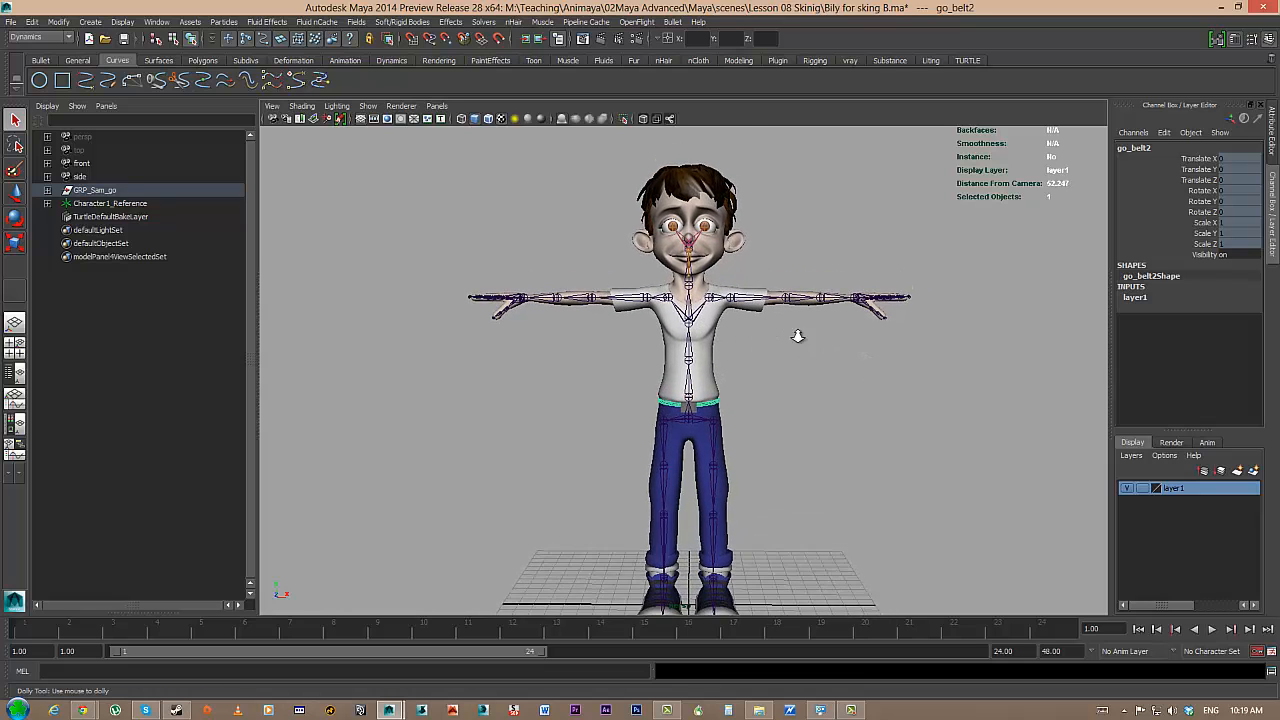
right_click_drag(798, 336, 976, 392, "alt")
left_click(868, 394)
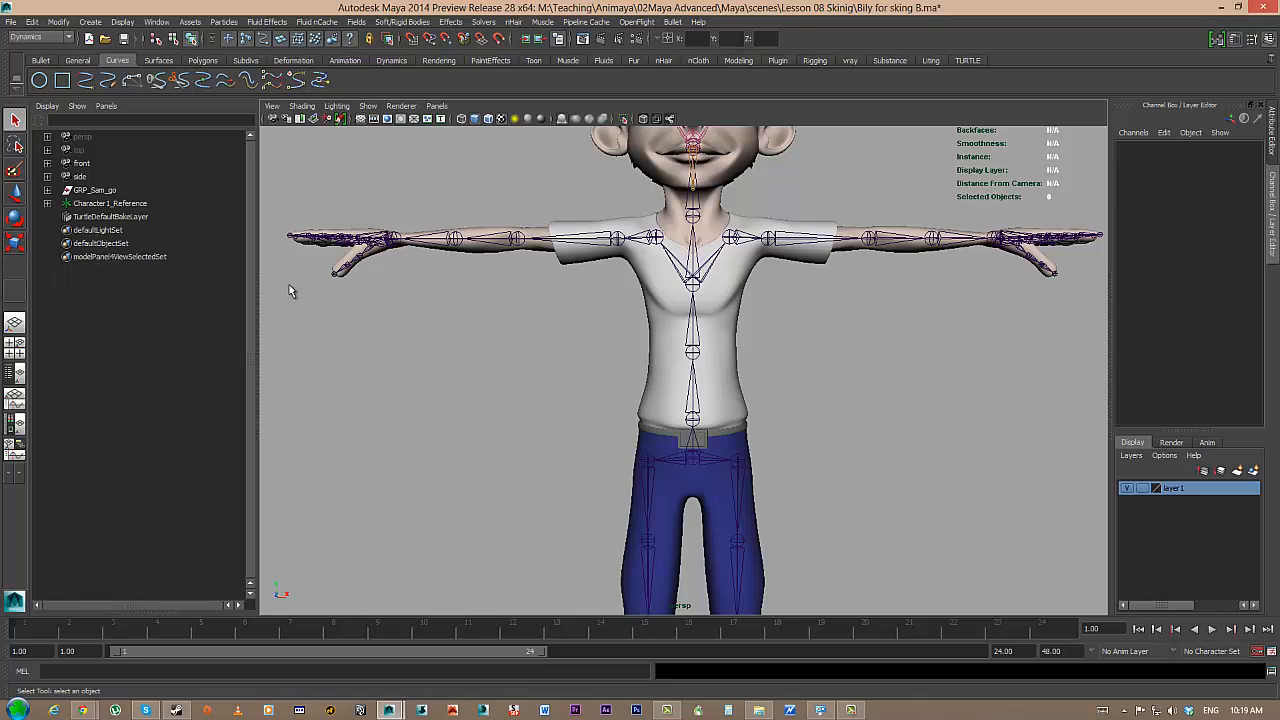
- Expand the GRP_Sam_go group and select all its meshes from go_hade through go_Arms, leaving out the belt buckle
left_click(47, 191)
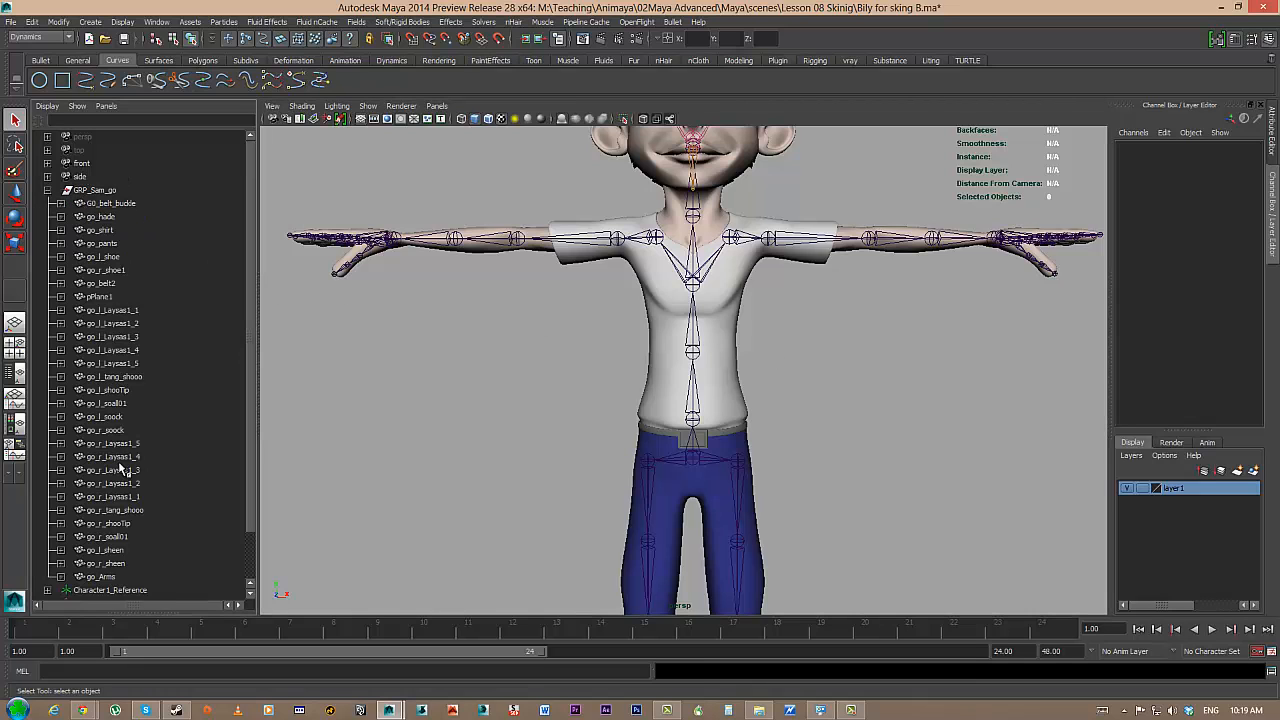
right_click_drag(710, 333, 608, 386, "alt")
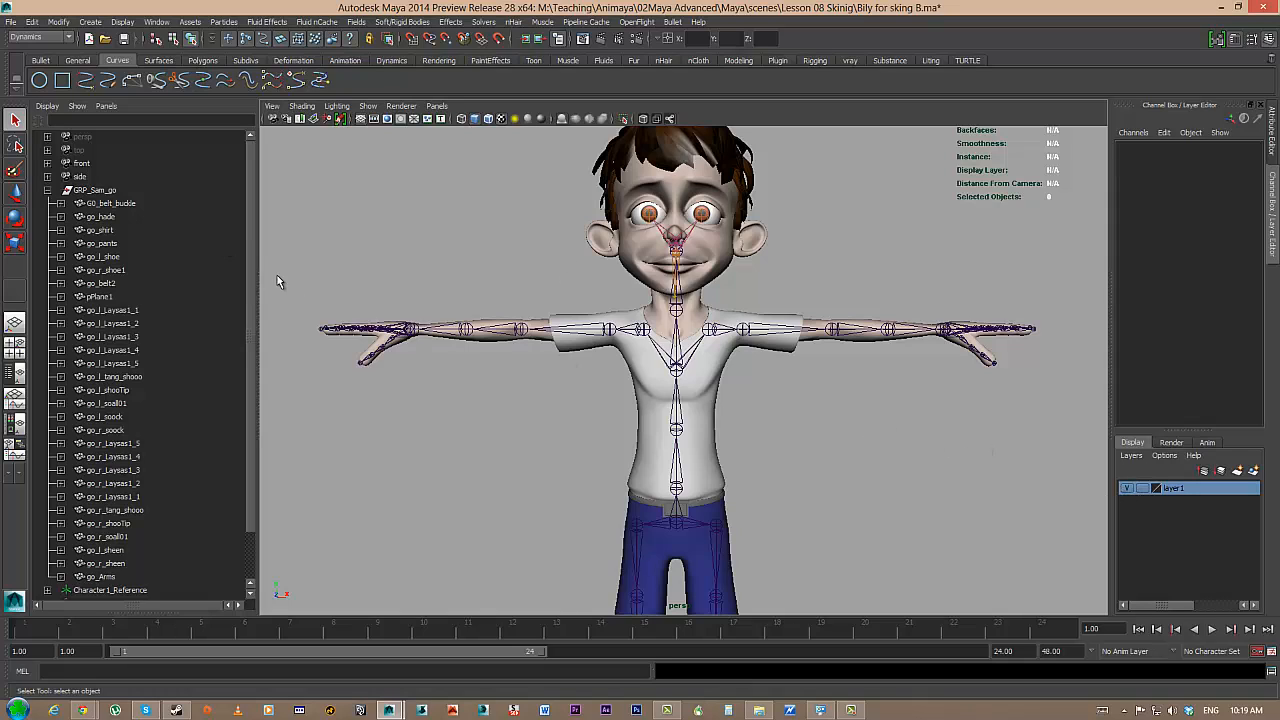
left_click_drag(108, 205, 138, 579)
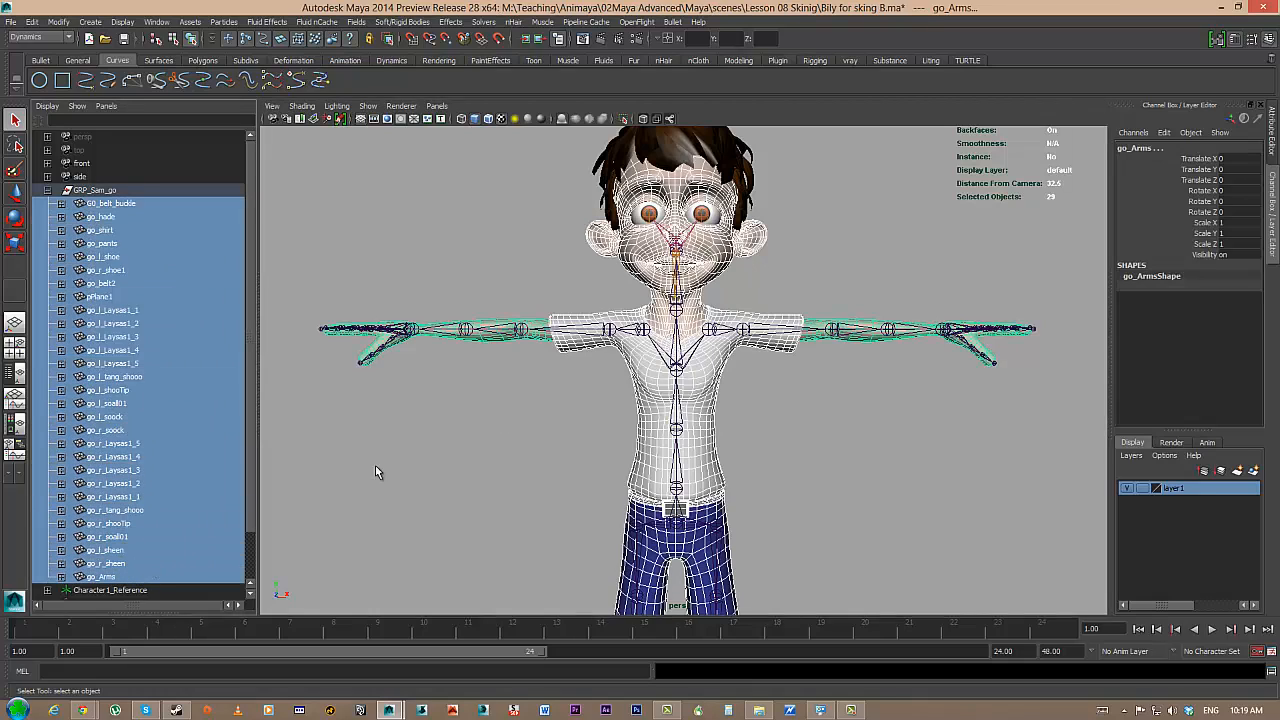
left_click_drag(829, 377, 745, 384, "alt")
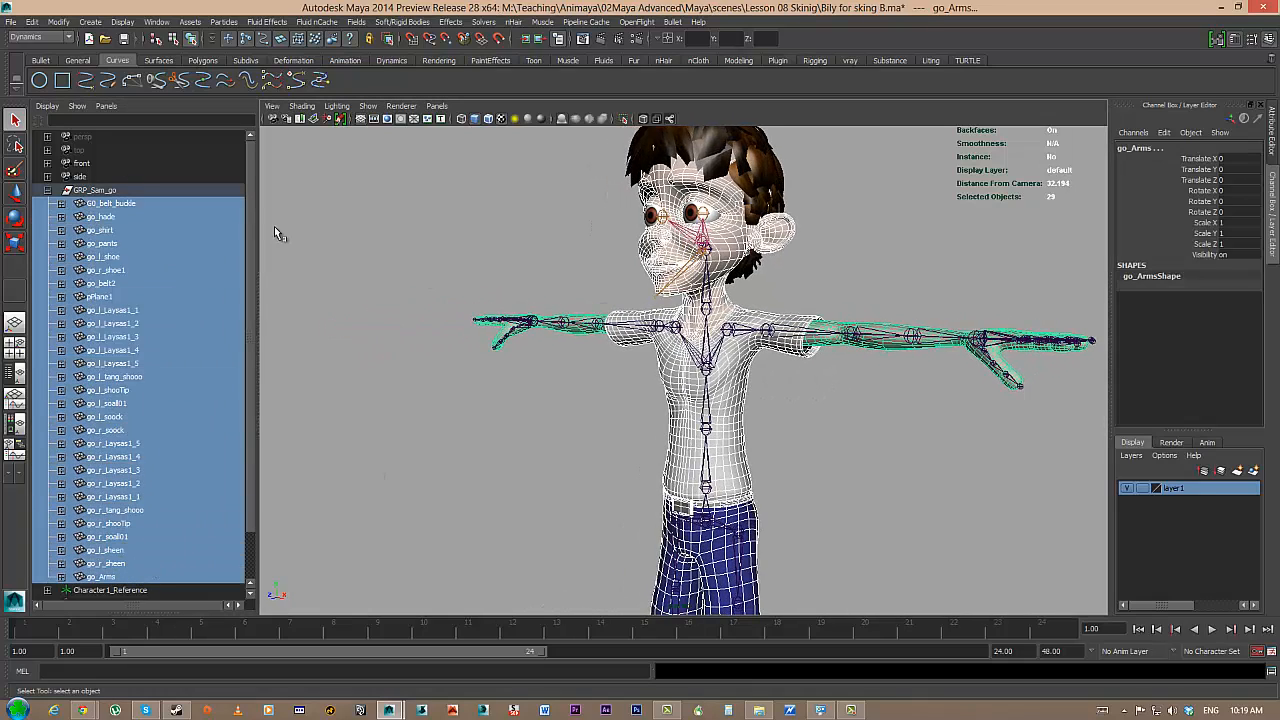
left_click(102, 205, "ctrl")
middle_click_drag(727, 388, 653, 363, "alt")
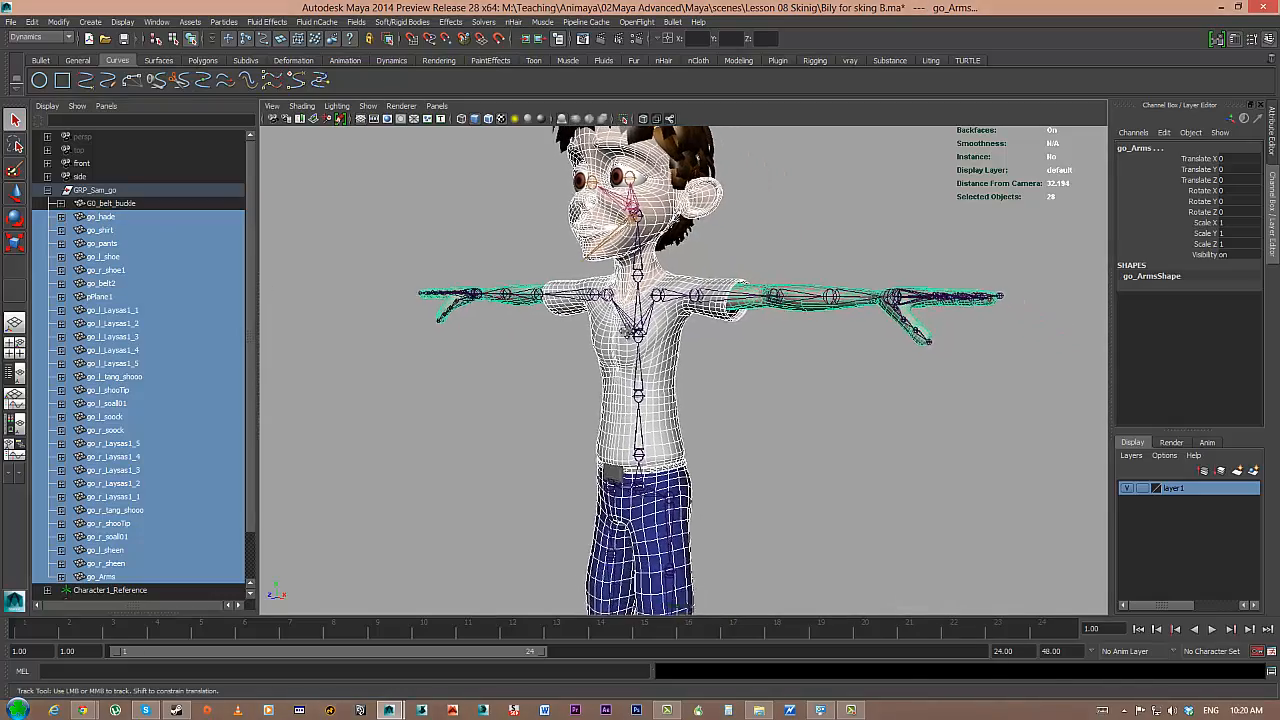
- Hide the layer1 display layer and inspect the upper-body skeleton with the hair, eyes, teeth and arms from the front and side
right_click_drag(653, 363, 800, 364, "alt")
left_click_drag(654, 298, 657, 316, "alt")
middle_click_drag(659, 316, 663, 425, "alt")
left_click_drag(650, 356, 660, 331, "alt")
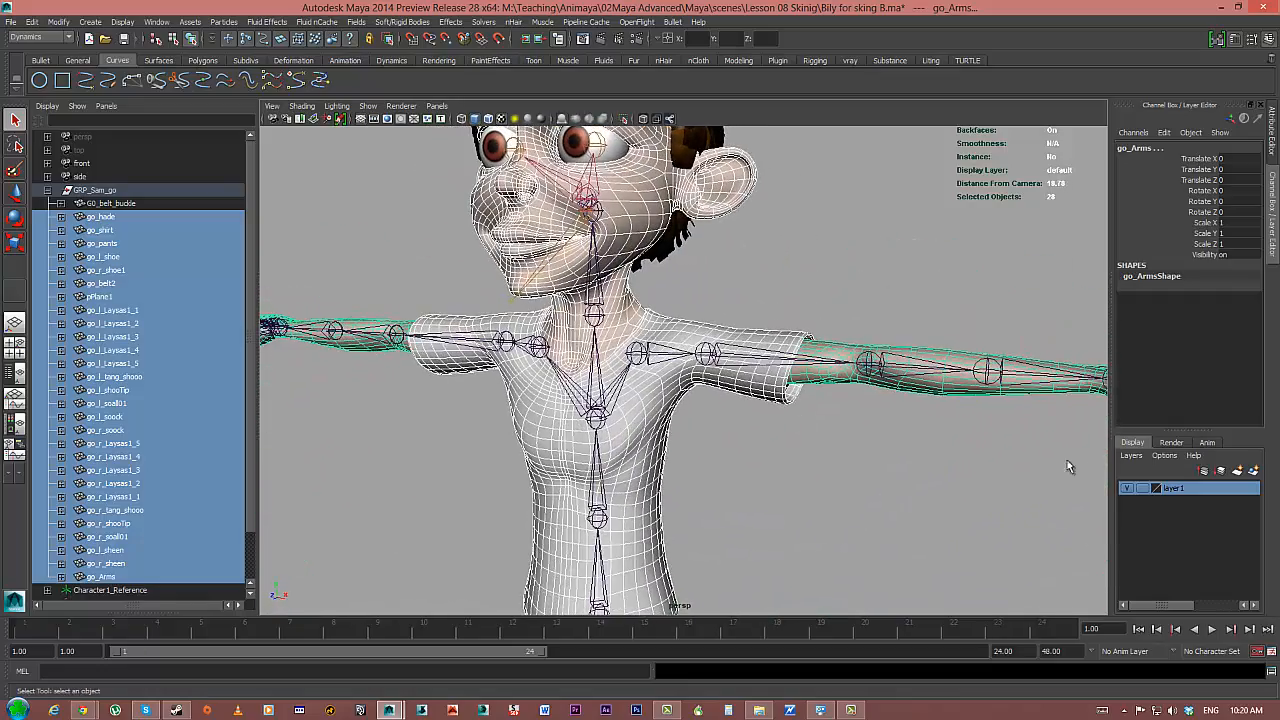
left_click(1125, 489)
left_click_drag(722, 292, 722, 348, "alt")
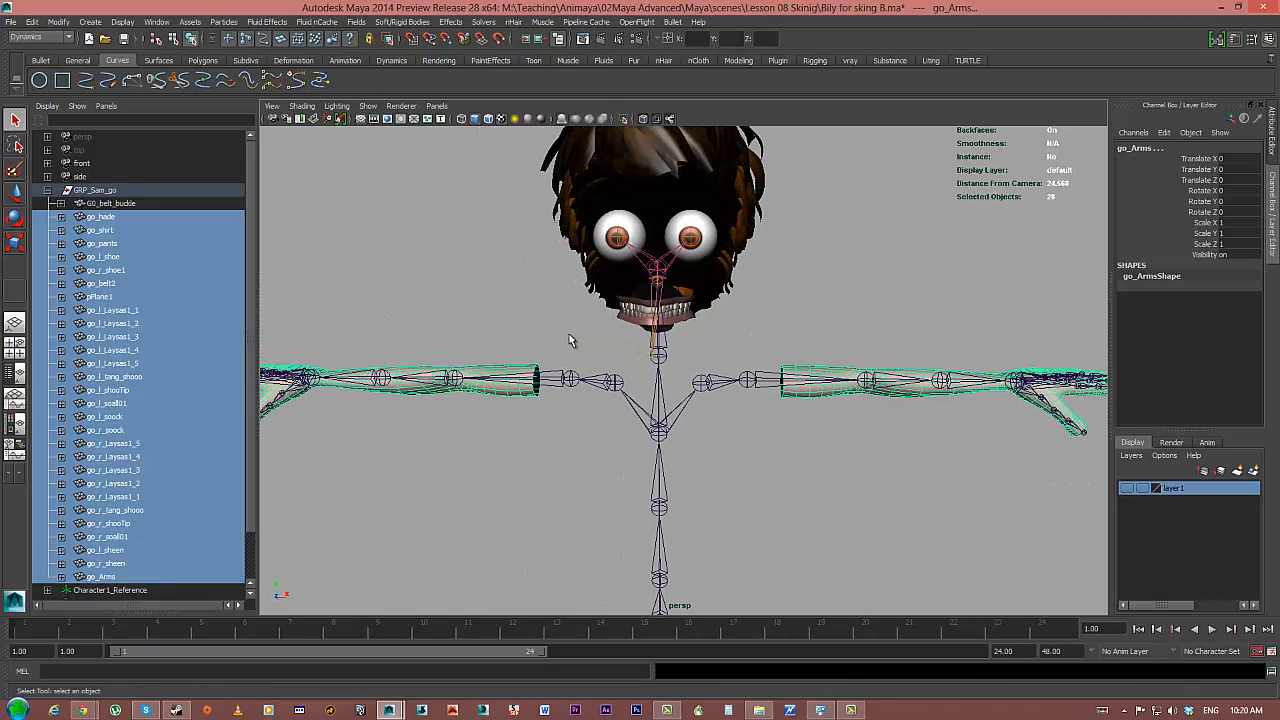
left_click_drag(568, 340, 678, 343, "alt")
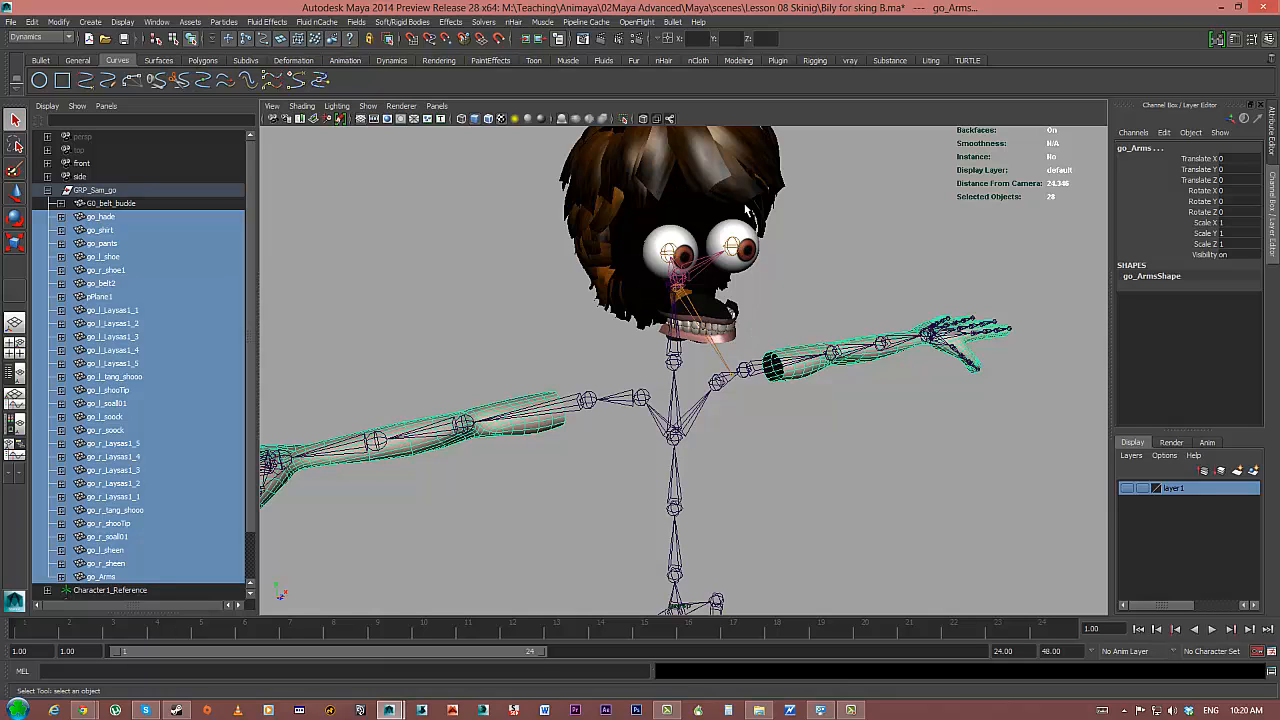
left_click_drag(787, 255, 692, 288, "alt")
- Clear the mesh selection and inspect the eye and jaw joints together with the teeth in side view
left_click(817, 321)
left_click_drag(817, 321, 733, 315, "alt")
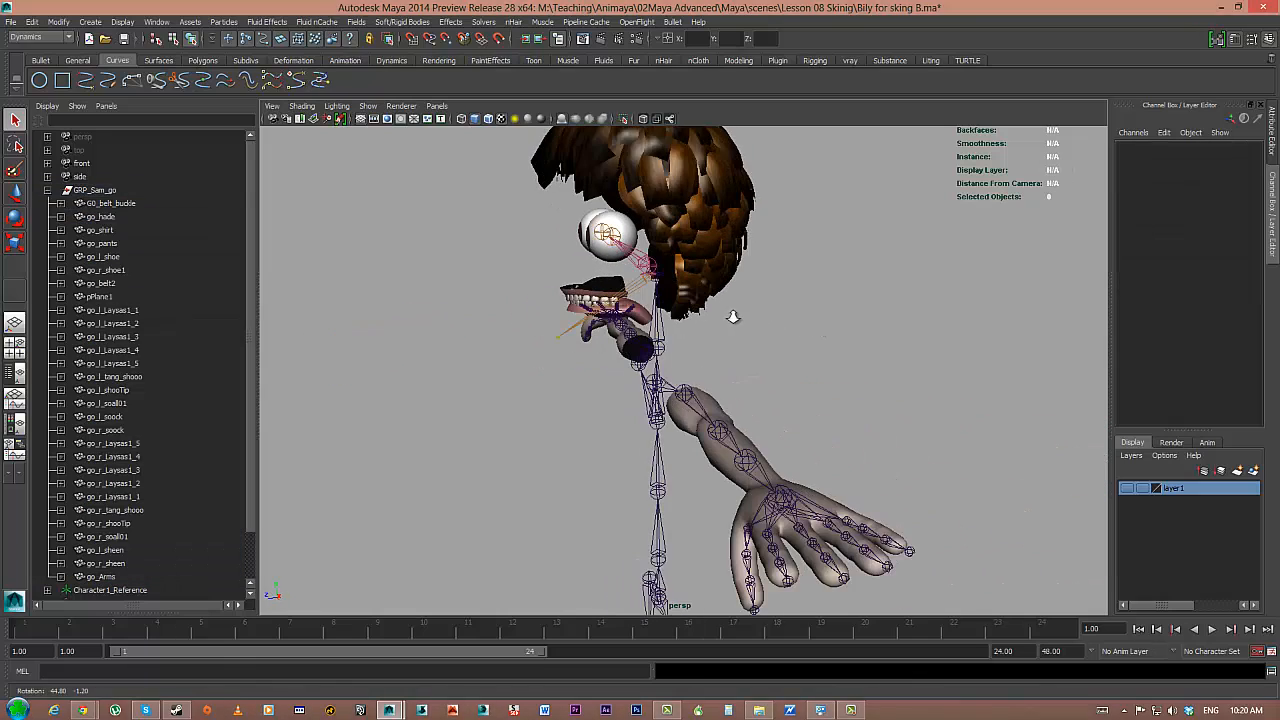
right_click_drag(733, 315, 811, 339, "alt")
left_click_drag(811, 339, 730, 295, "alt")
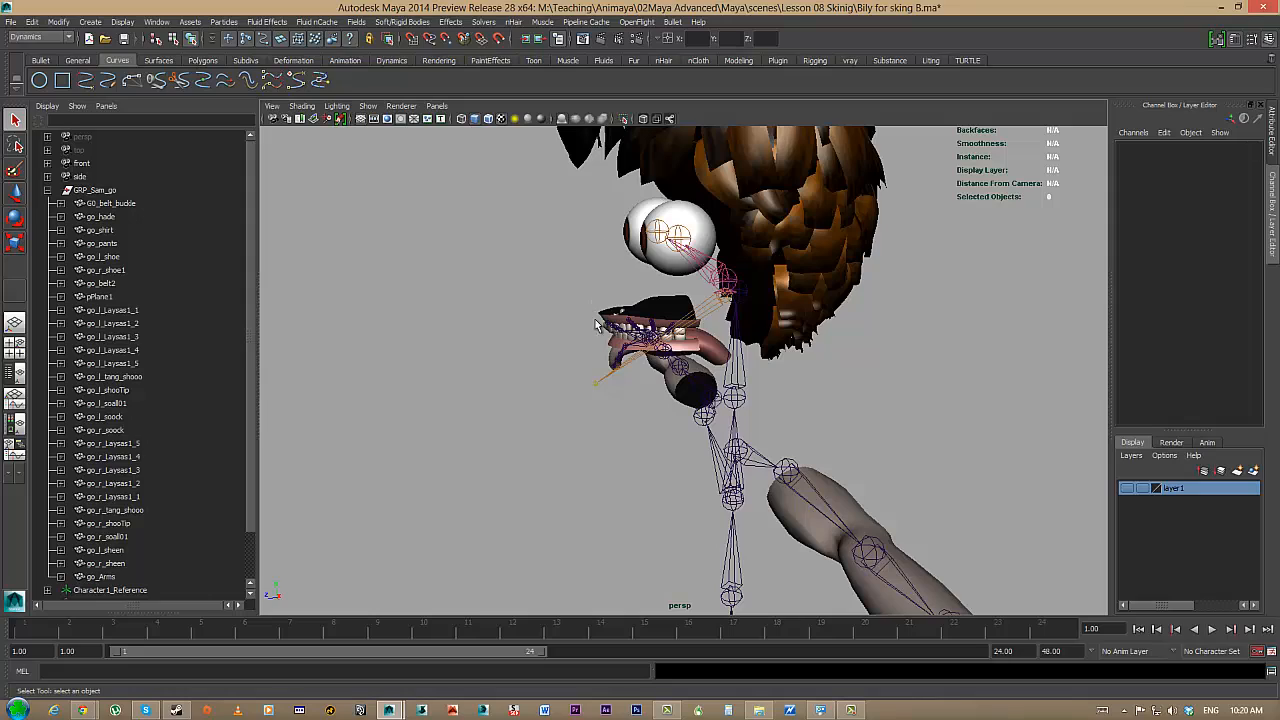
left_click_drag(700, 330, 723, 308, "alt")
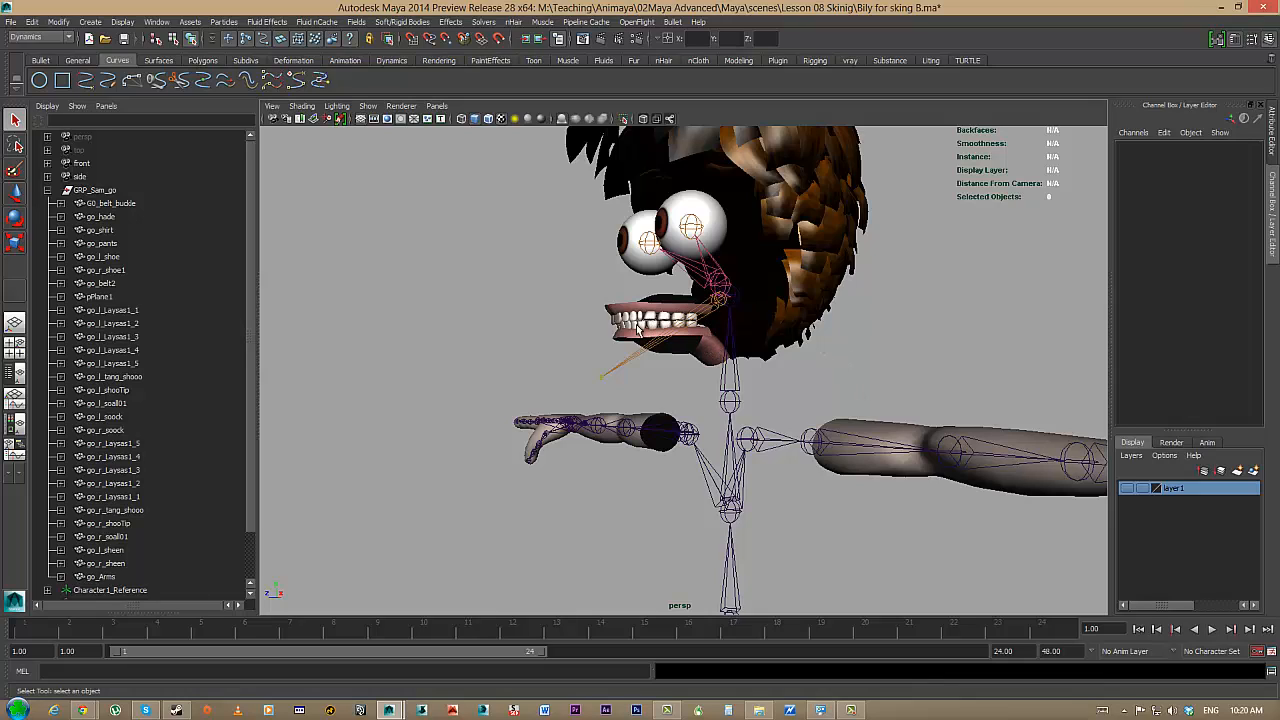
- Test-rotate the jaw joint bn_jawe with the lower teeth, undo the rotation and clear the selection
left_click(716, 305)
key("e")
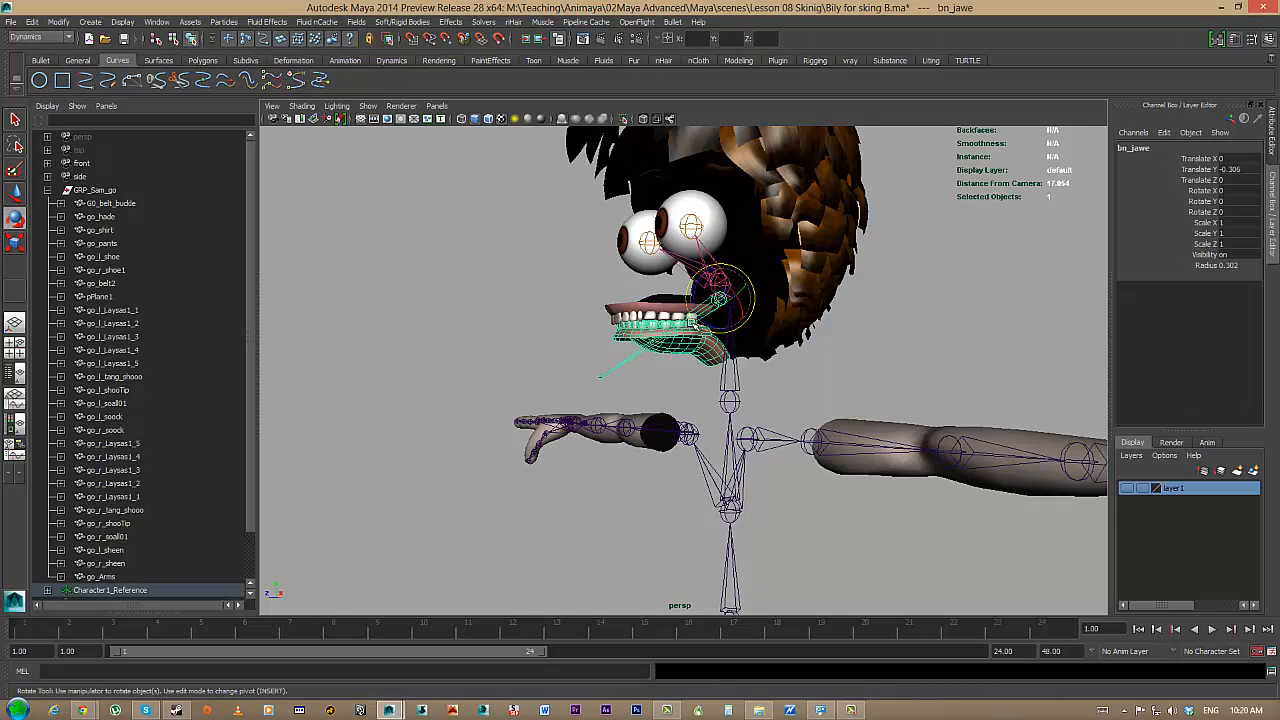
mouse_move(692, 315)
left_mouse_down()
mouse_move(704, 311)
mouse_move(712, 346)
mouse_move(777, 351)
mouse_move(676, 328)
left_mouse_up()
key("ctrl+z")
left_click(786, 352)
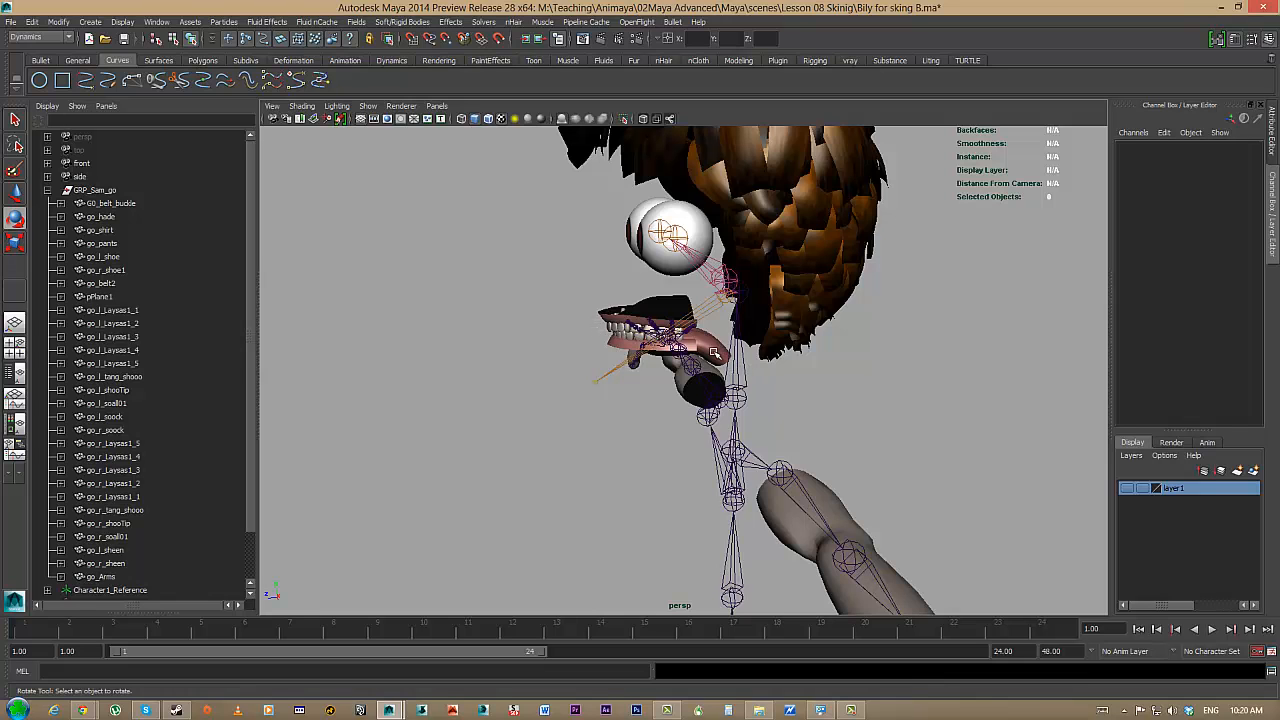
- Inspect the head, jaw and shoulder joints from both sides and from the front
mouse_move(652, 350)
left_mouse_down("alt")
mouse_move(690, 350)
mouse_move(642, 349)
left_mouse_up("alt")
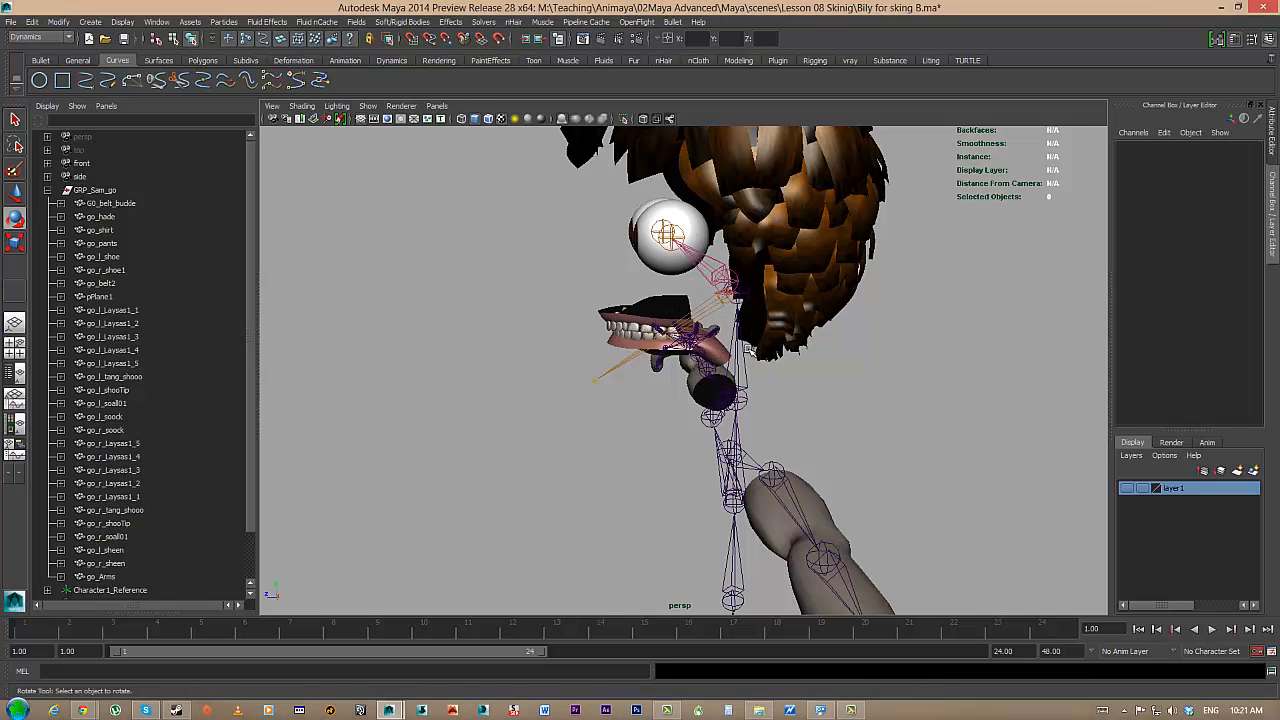
mouse_move(750, 350)
left_mouse_down("alt")
mouse_move(700, 340)
mouse_move(962, 331)
mouse_move(727, 358)
left_mouse_up("alt")
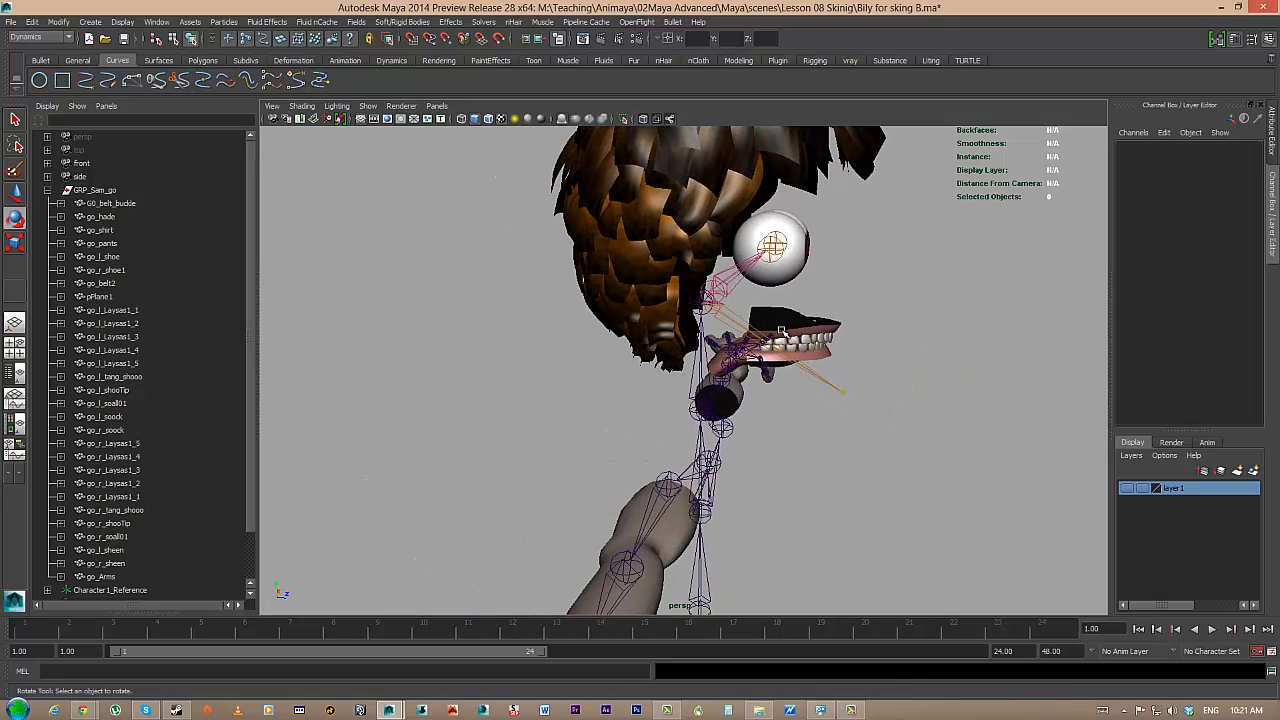
left_click_drag(820, 327, 750, 381, "alt")
middle_click_drag(750, 381, 745, 367, "alt")
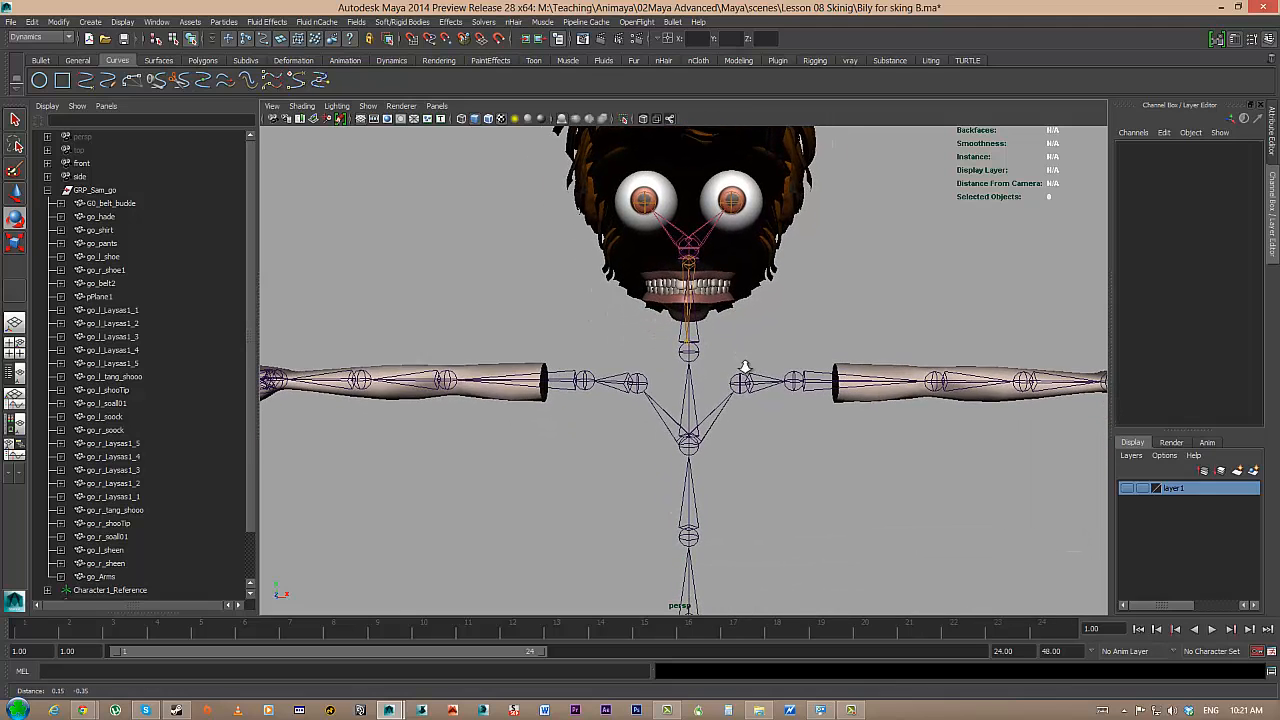
right_click_drag(745, 367, 603, 346, "alt")
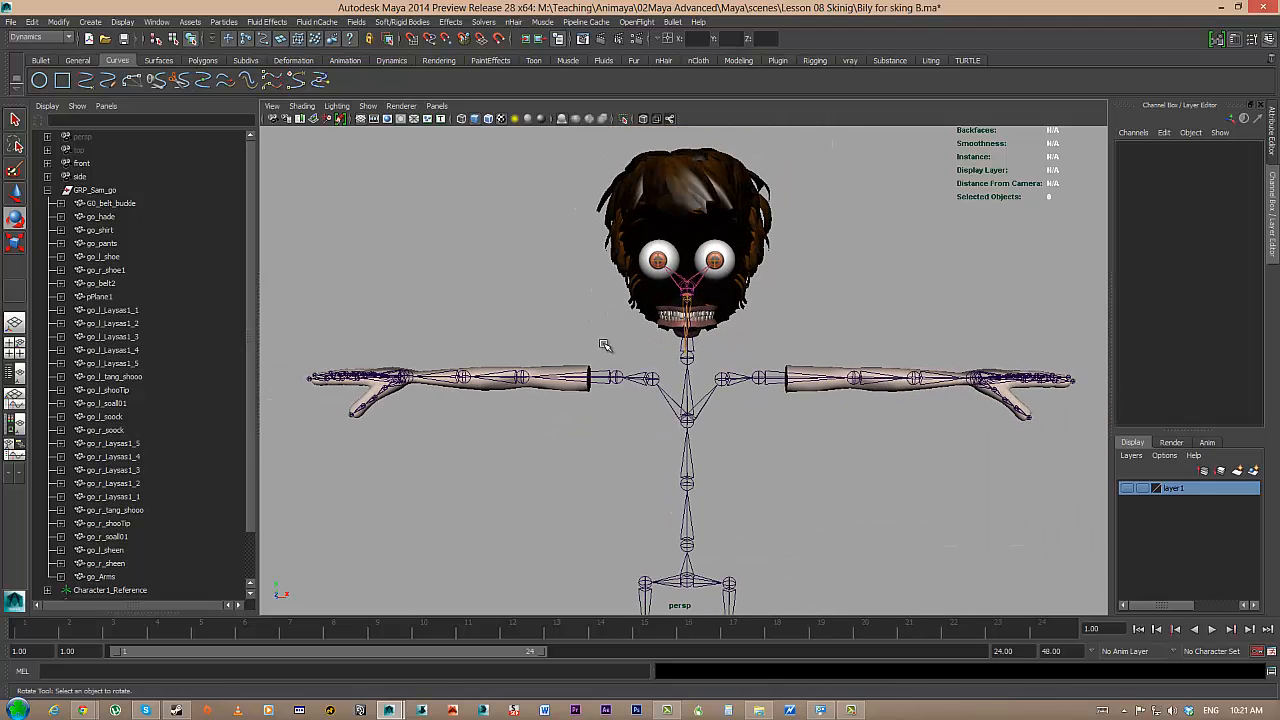
- Show the layer1 meshes again and view the whole character from the front
left_click(1127, 490)
middle_click_drag(888, 398, 960, 342, "alt")
right_click_drag(960, 342, 928, 371, "alt")
middle_click_drag(928, 371, 893, 383, "alt")
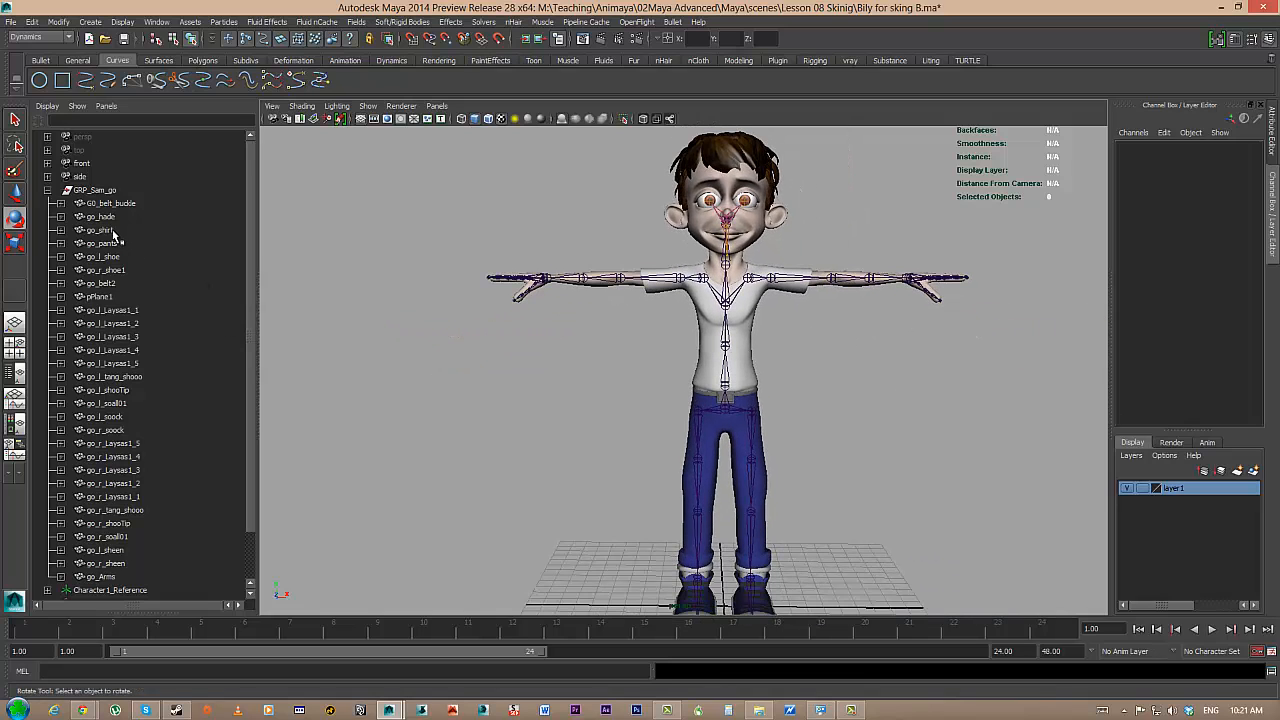
- Select all meshes in the GRP_Sam_go group through go_Arms, excluding the belt buckle
left_click_drag(110, 203, 145, 570)
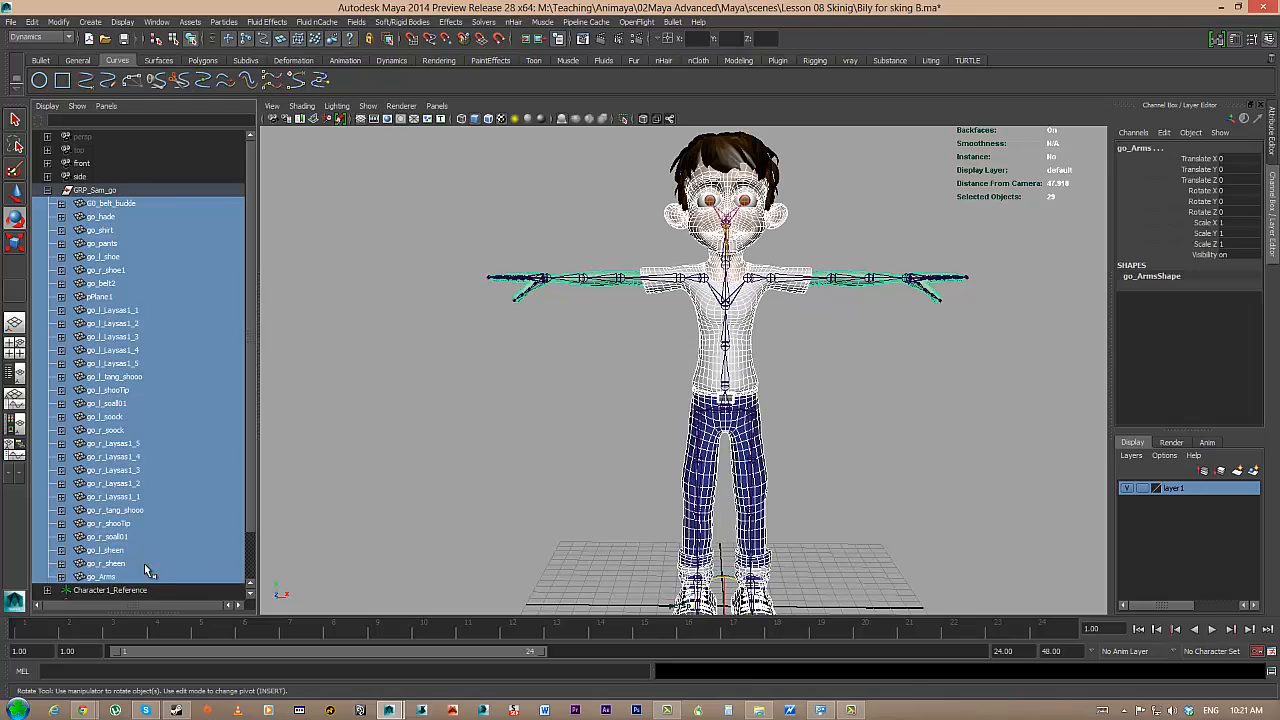
left_click(108, 205, "ctrl")
left_click_drag(793, 414, 533, 407, "alt")
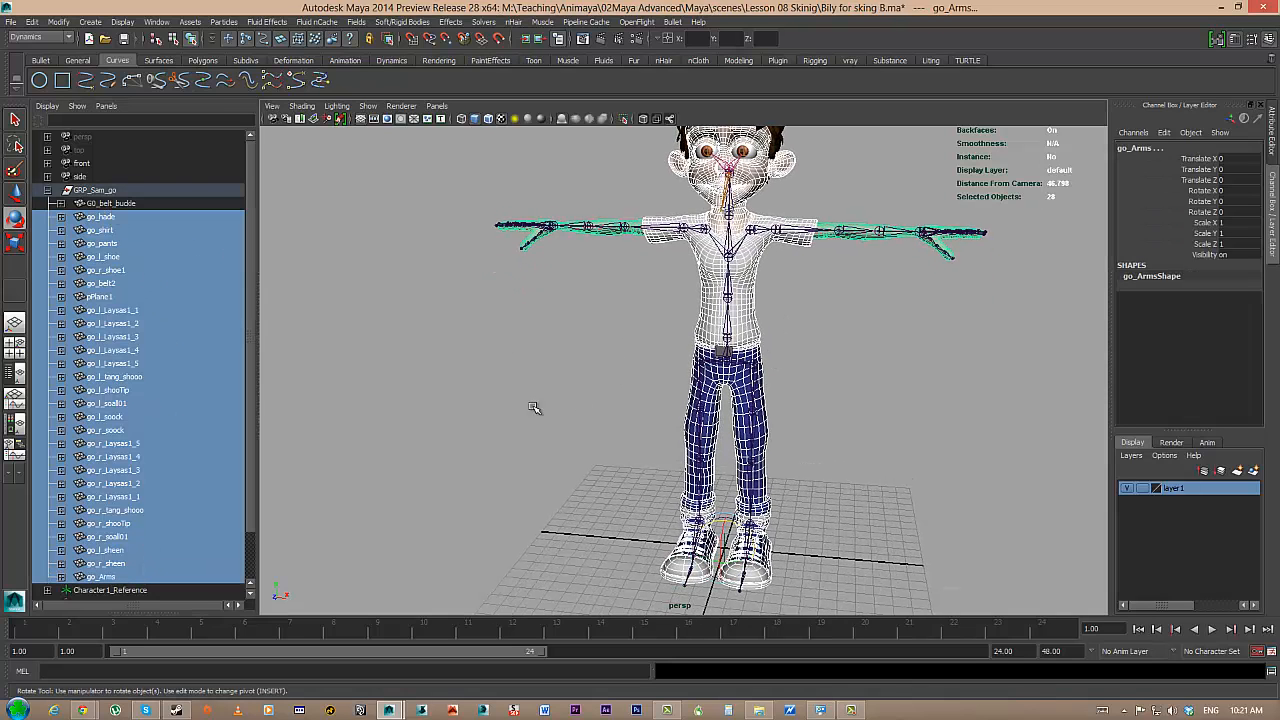
- Remove the arms mesh go_Arms from the selection and check the remaining selected meshes on the body
left_click_drag(606, 245, 582, 318, "alt")
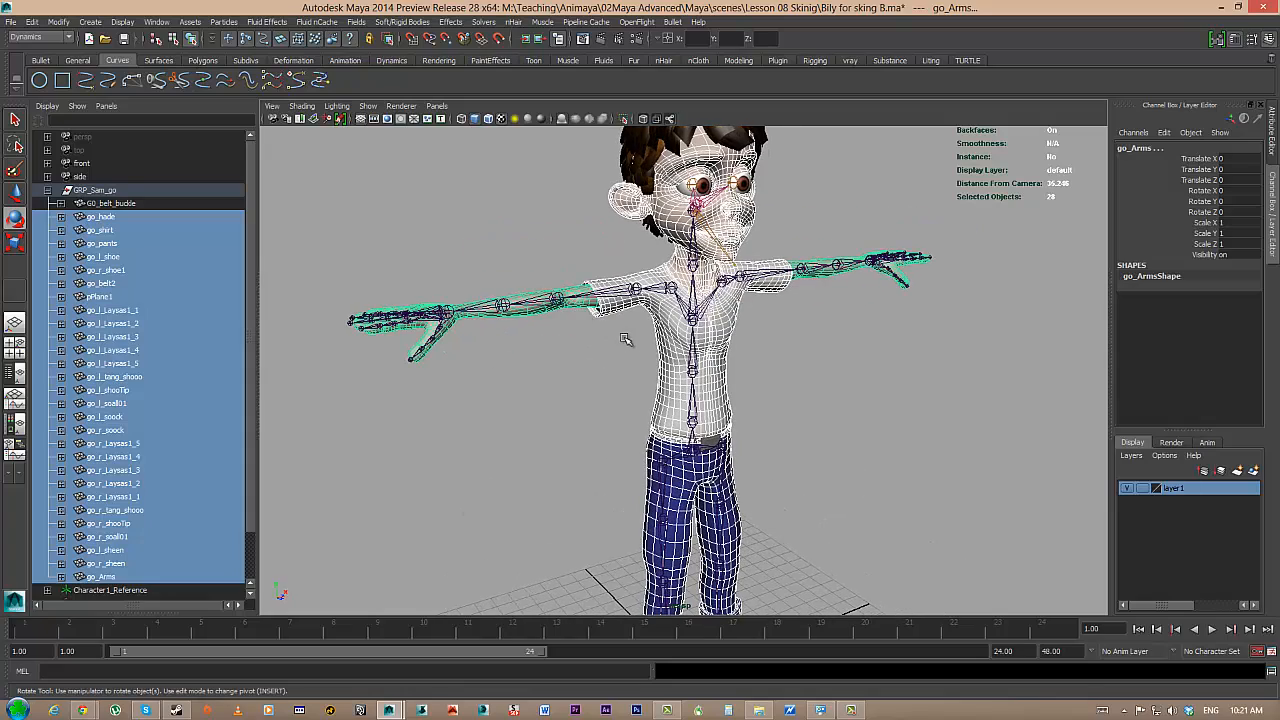
left_click(580, 310, "ctrl")
left_click_drag(860, 358, 869, 296, "alt")
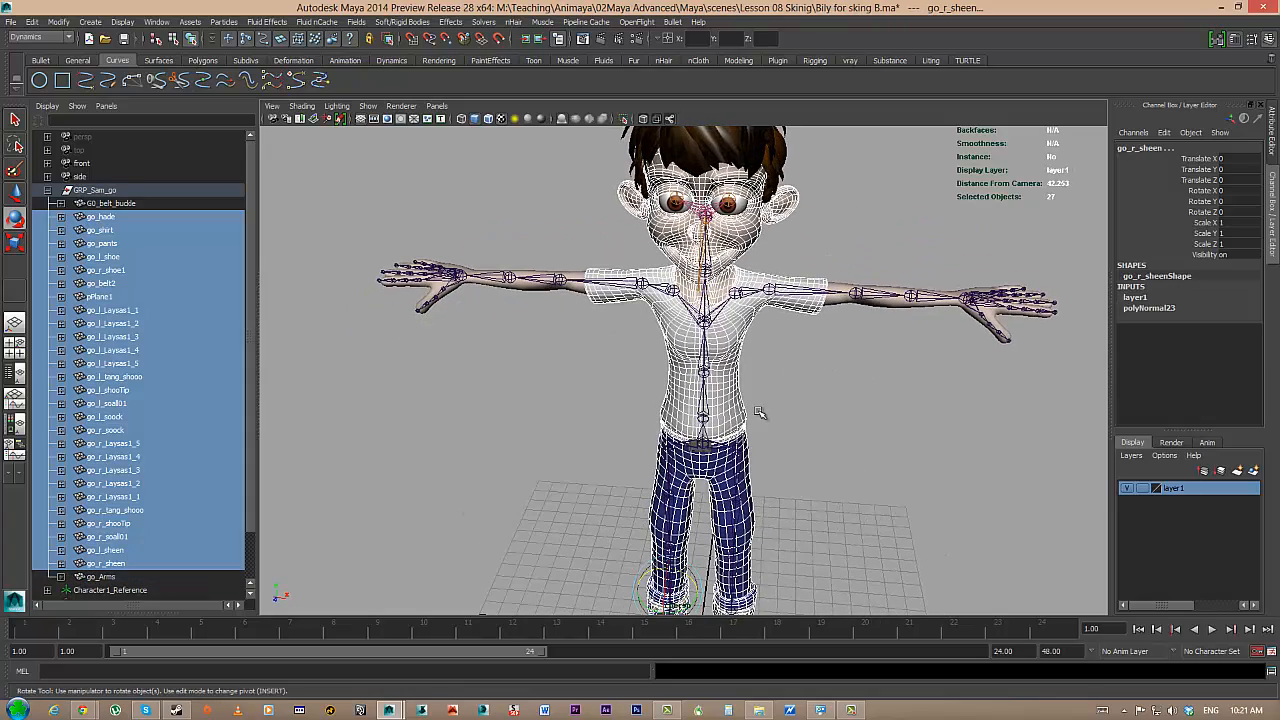
middle_click_drag(831, 400, 729, 317, "alt")
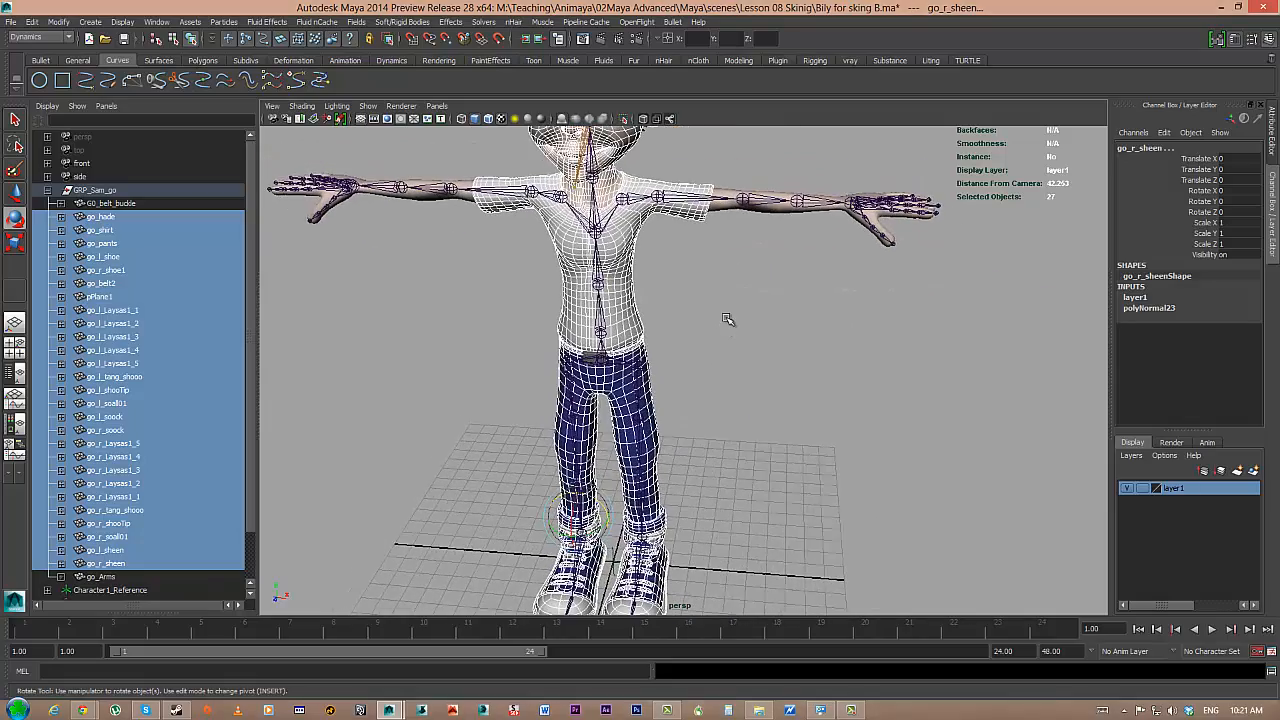
left_click_drag(734, 317, 726, 292, "alt")
middle_click_drag(743, 276, 806, 324, "alt")
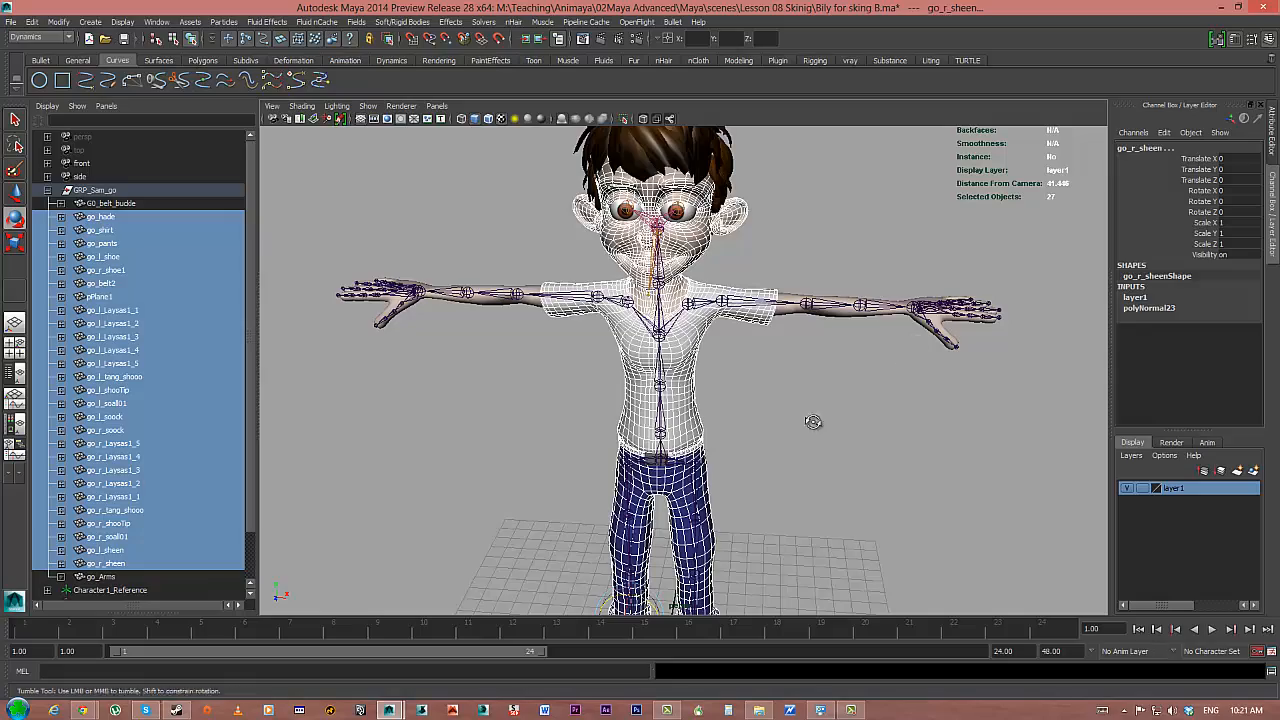
left_click_drag(814, 423, 820, 391, "alt")
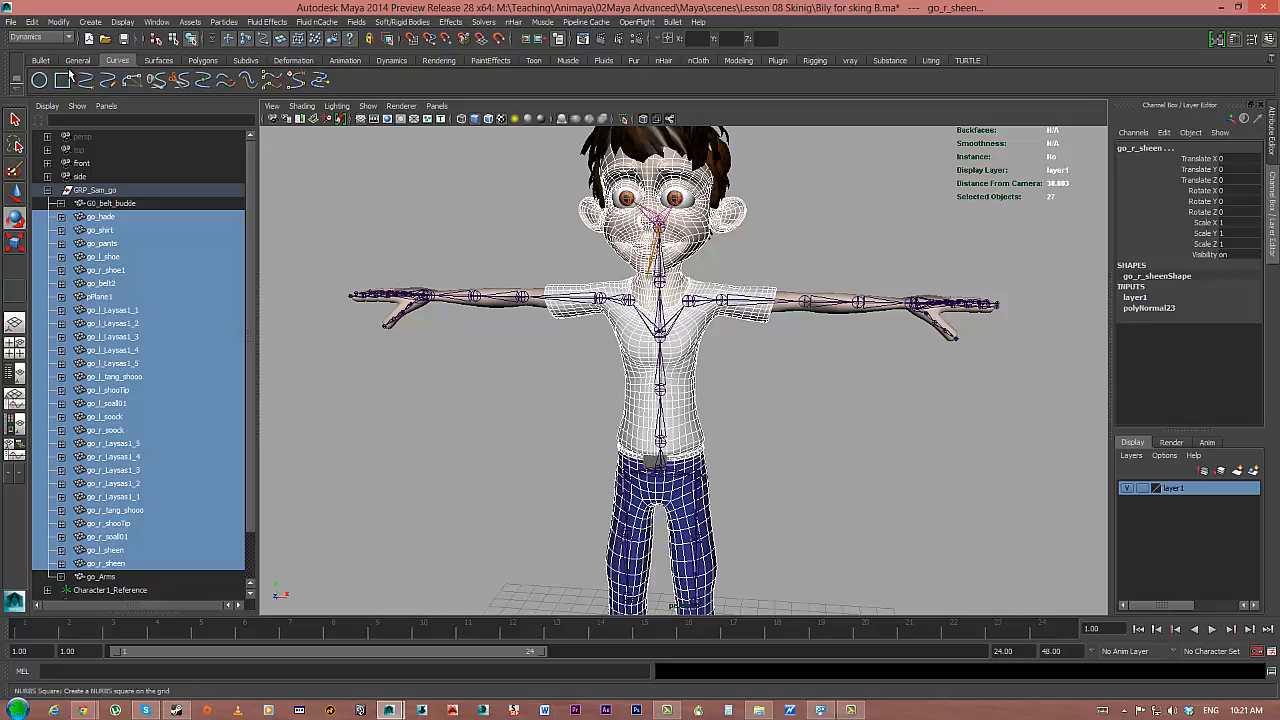
- Switch to the Animation menu set and detach the Bind Skin commands as a floating window beside the character's head
left_click(42, 37)
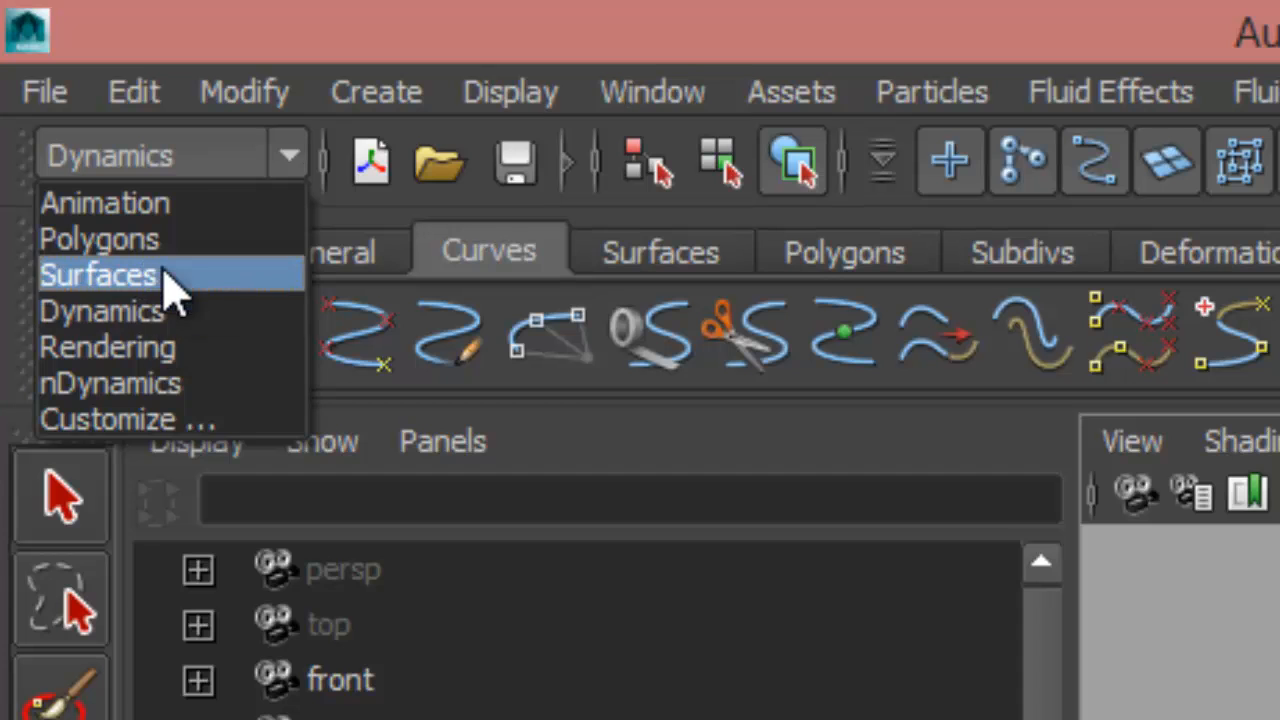
left_click(140, 205)
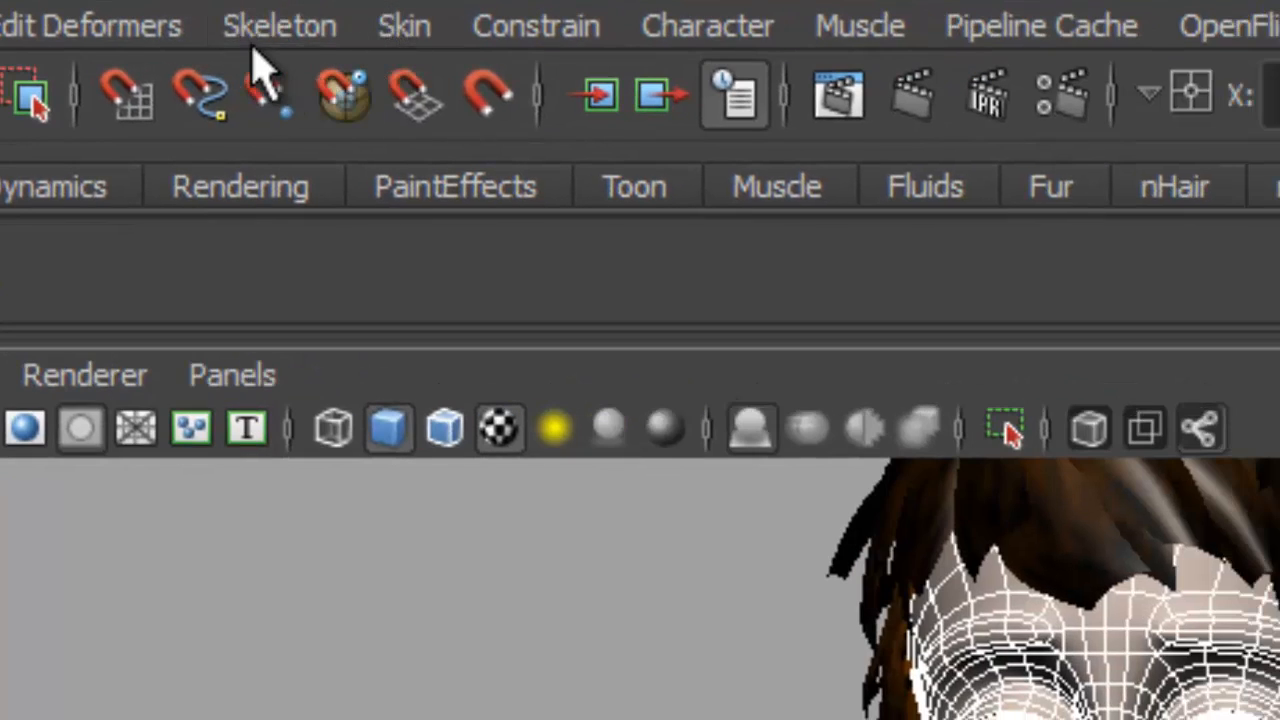
left_click(390, 28)
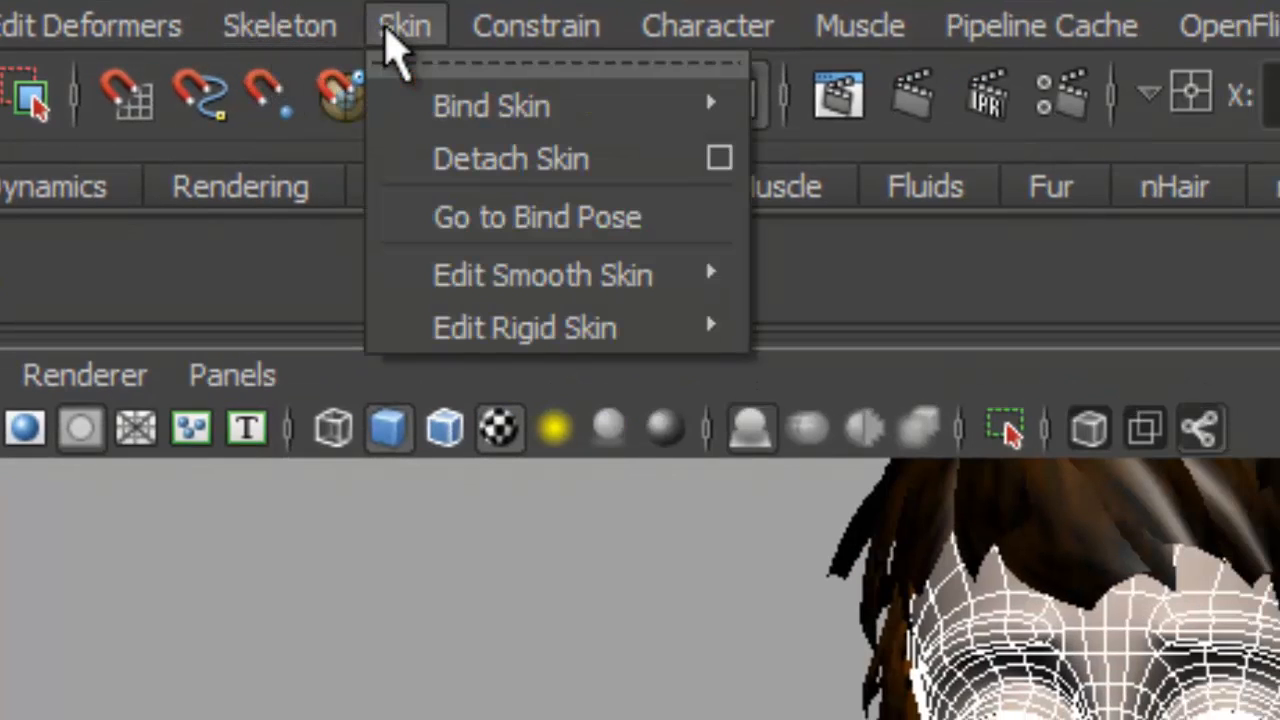
mouse_move(428, 132)
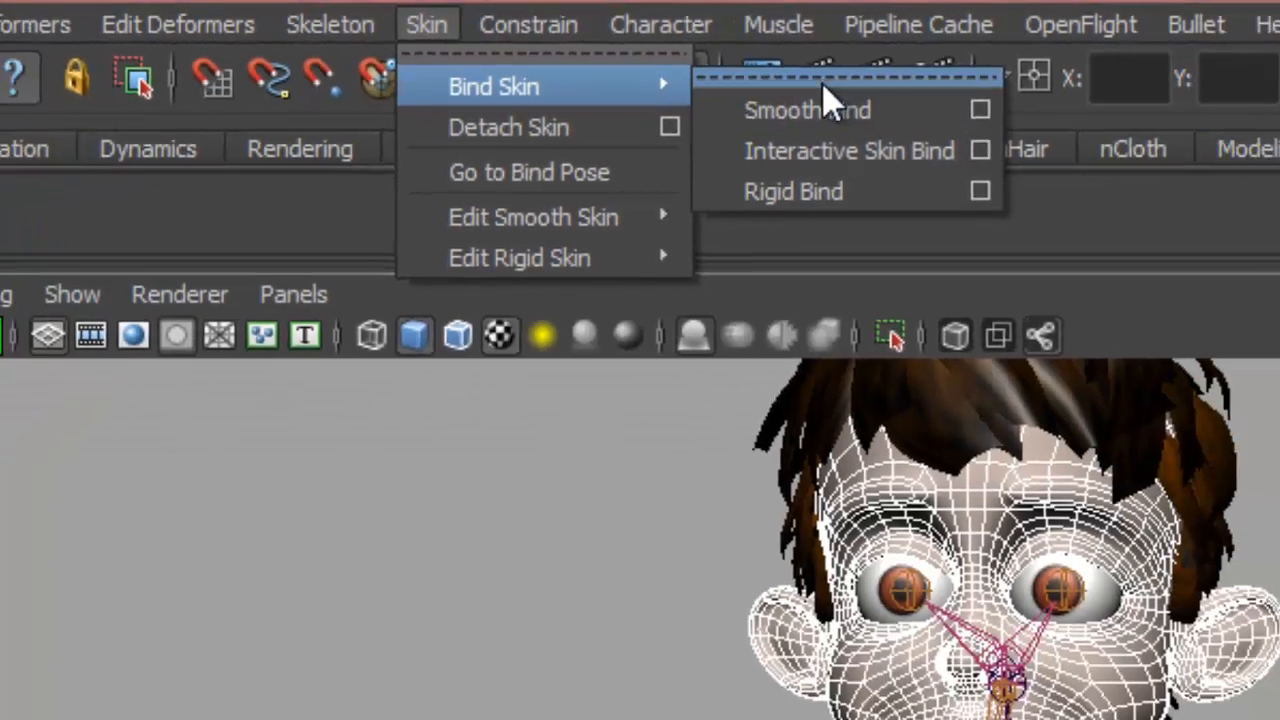
left_click(925, 96)
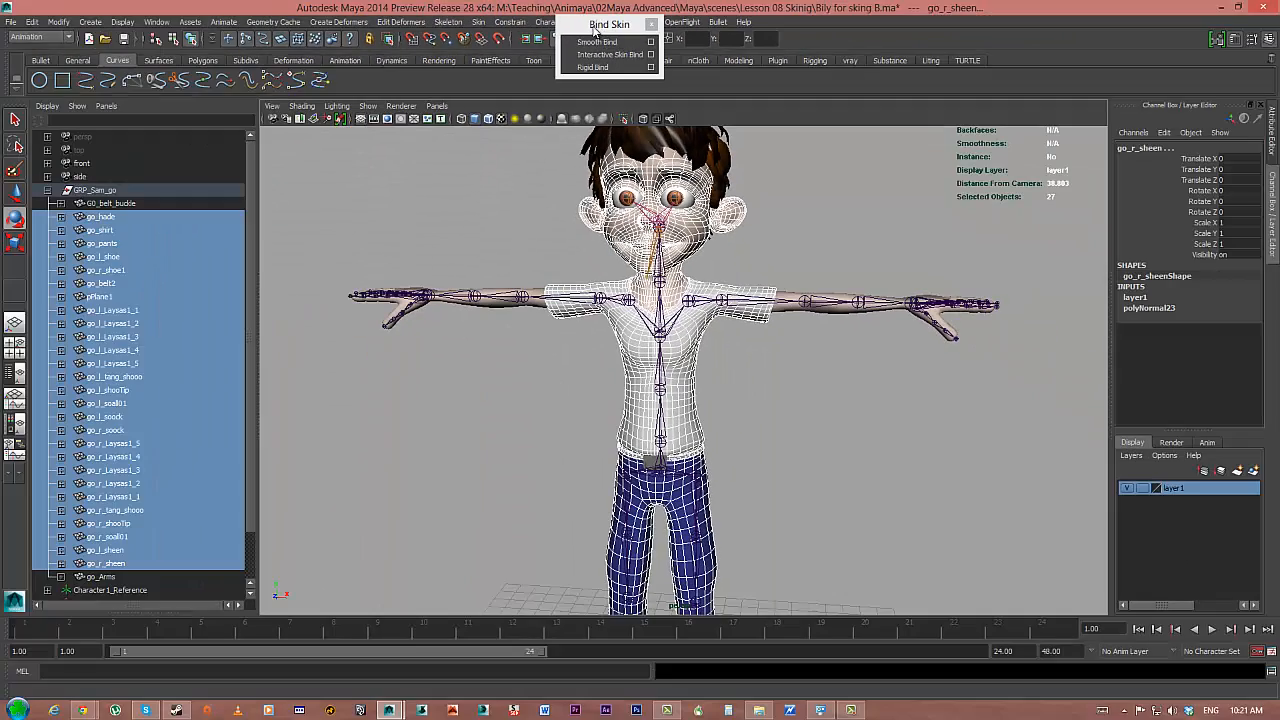
left_click_drag(593, 30, 405, 171)
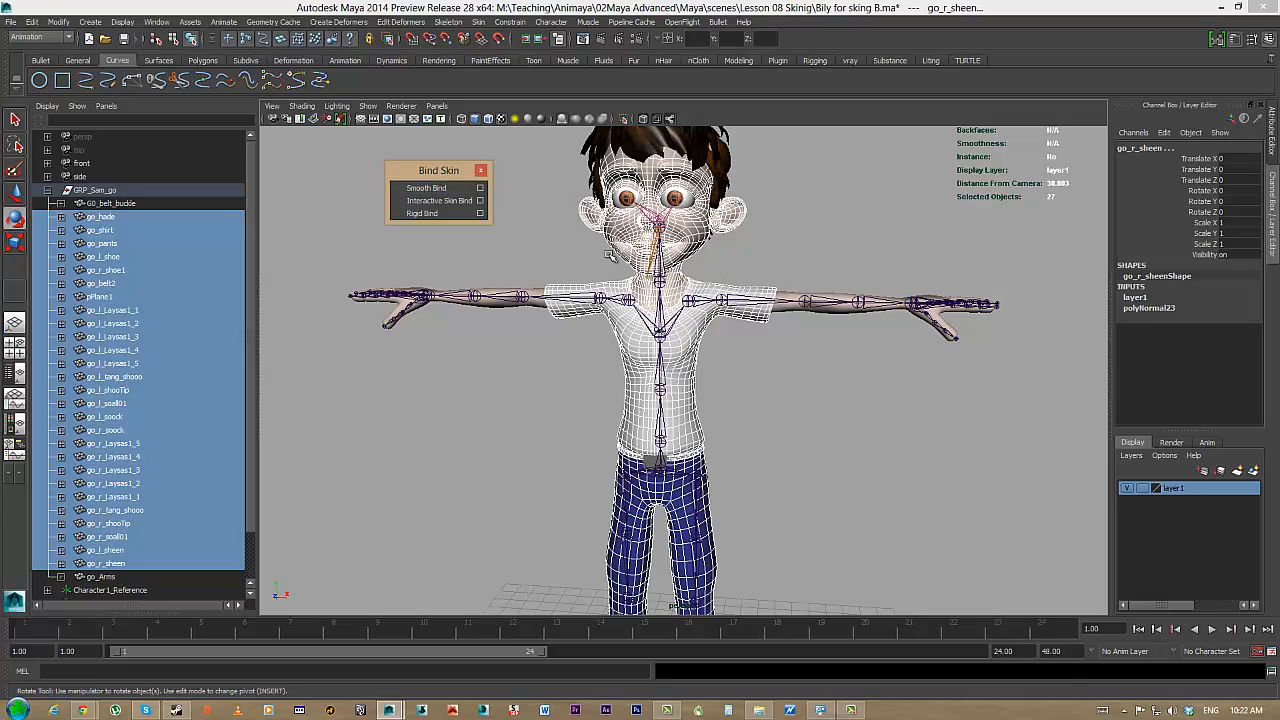
- Examine how the arm, shoulder and spine joints sit inside the arms and shirt from several angles
mouse_move(760, 253)
left_mouse_down("alt")
mouse_move(786, 255)
mouse_move(770, 271)
left_mouse_up("alt")
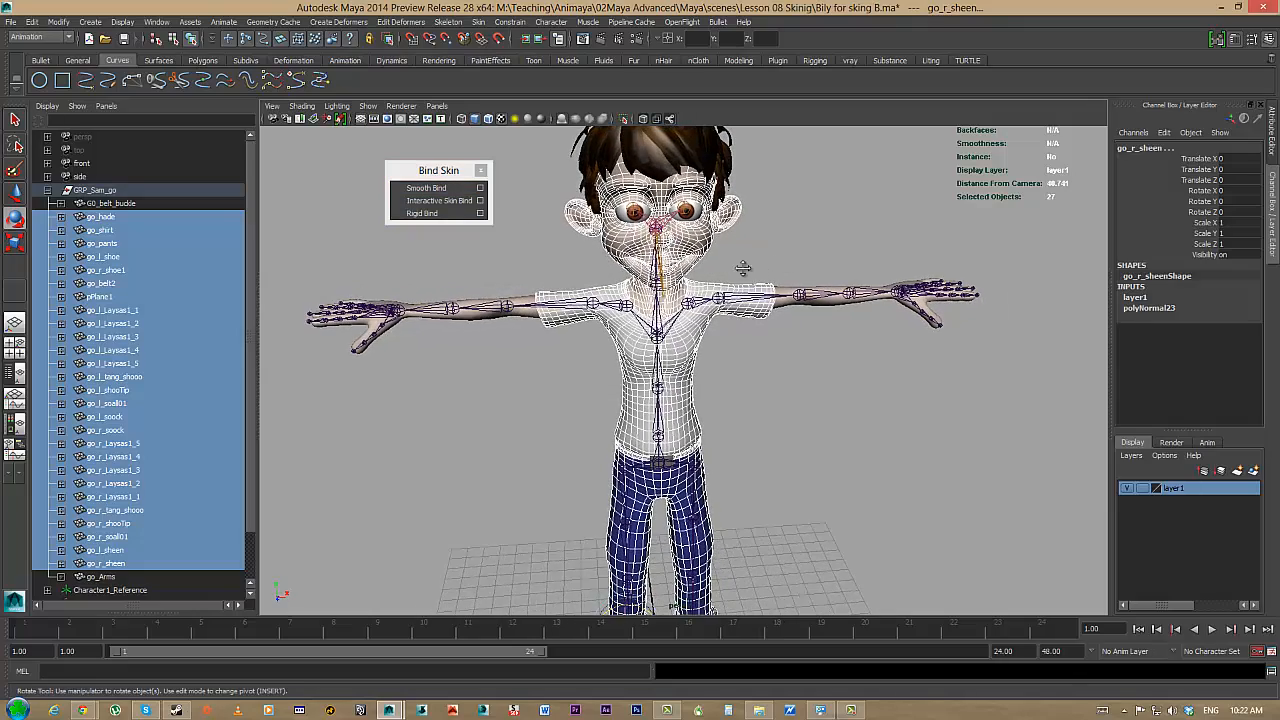
middle_click_drag(744, 270, 785, 275, "alt")
right_click_drag(785, 275, 914, 320, "alt")
left_click_drag(851, 308, 829, 304, "alt")
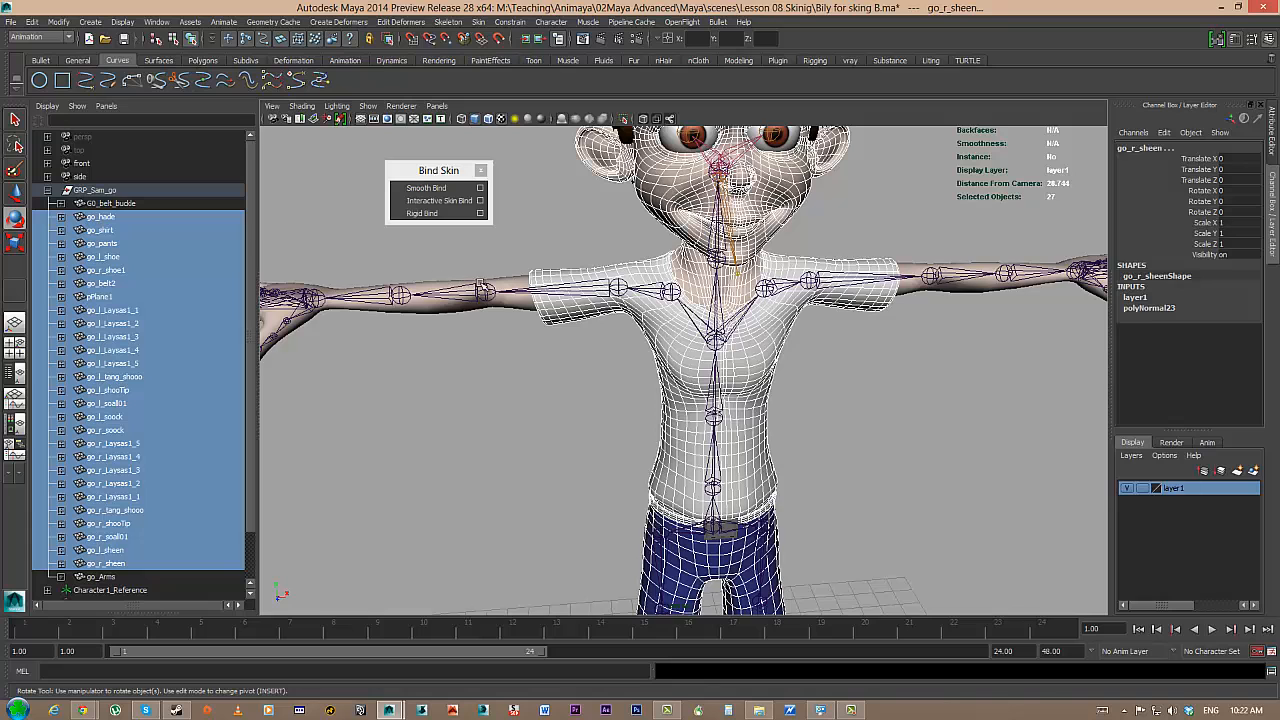
left_click_drag(540, 333, 534, 355, "alt")
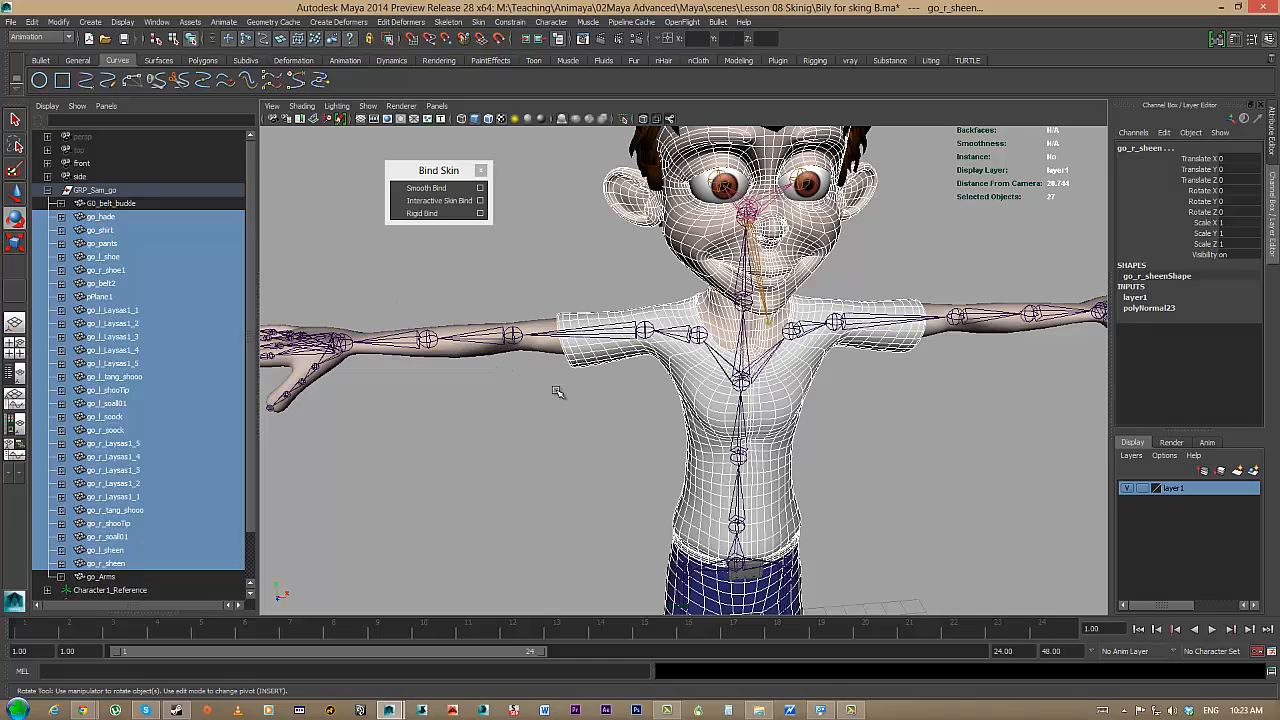
left_click_drag(557, 391, 533, 401, "alt")
middle_click_drag(533, 401, 573, 419, "alt")
left_click_drag(573, 419, 570, 414, "alt")
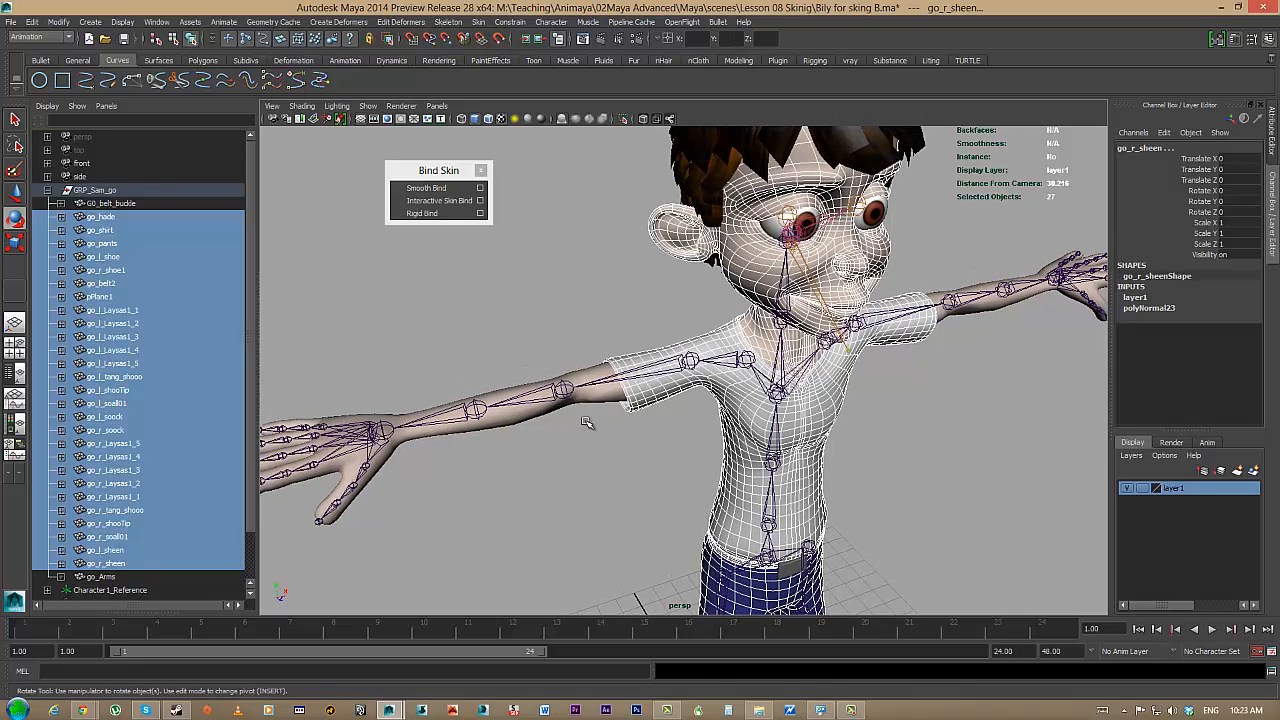
middle_click_drag(585, 422, 579, 414, "alt")
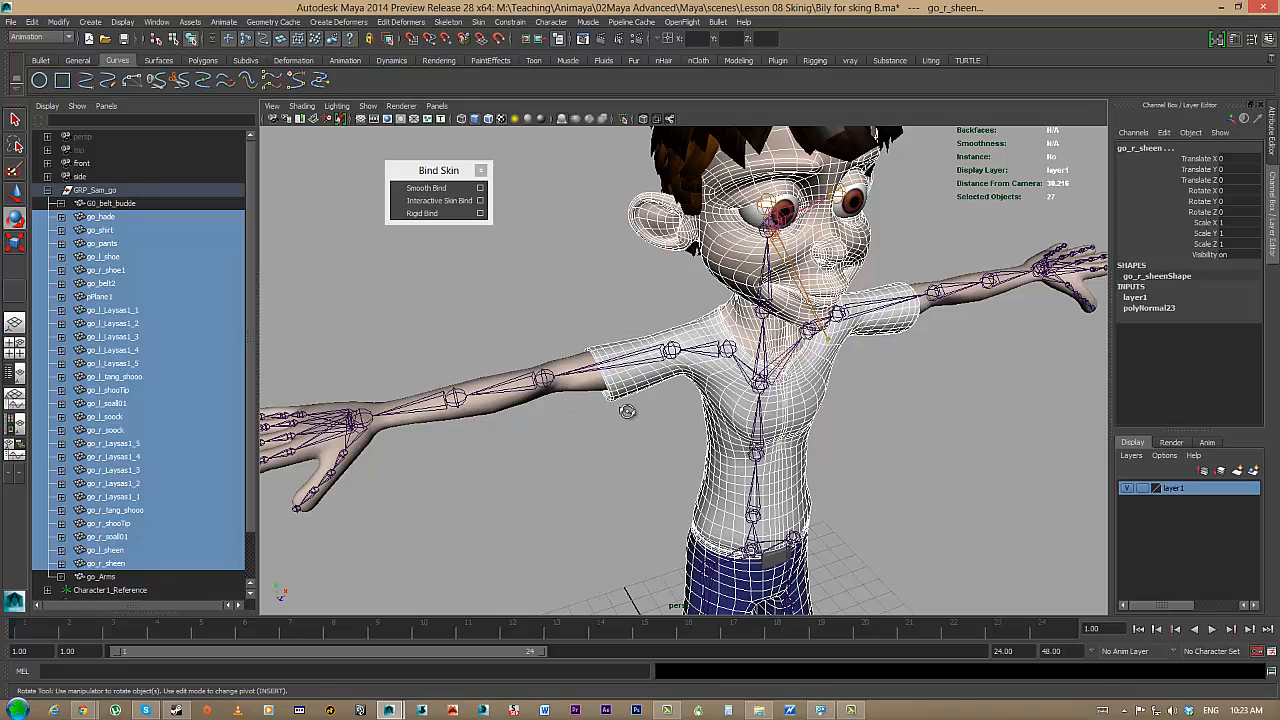
left_click_drag(627, 411, 548, 352, "alt")
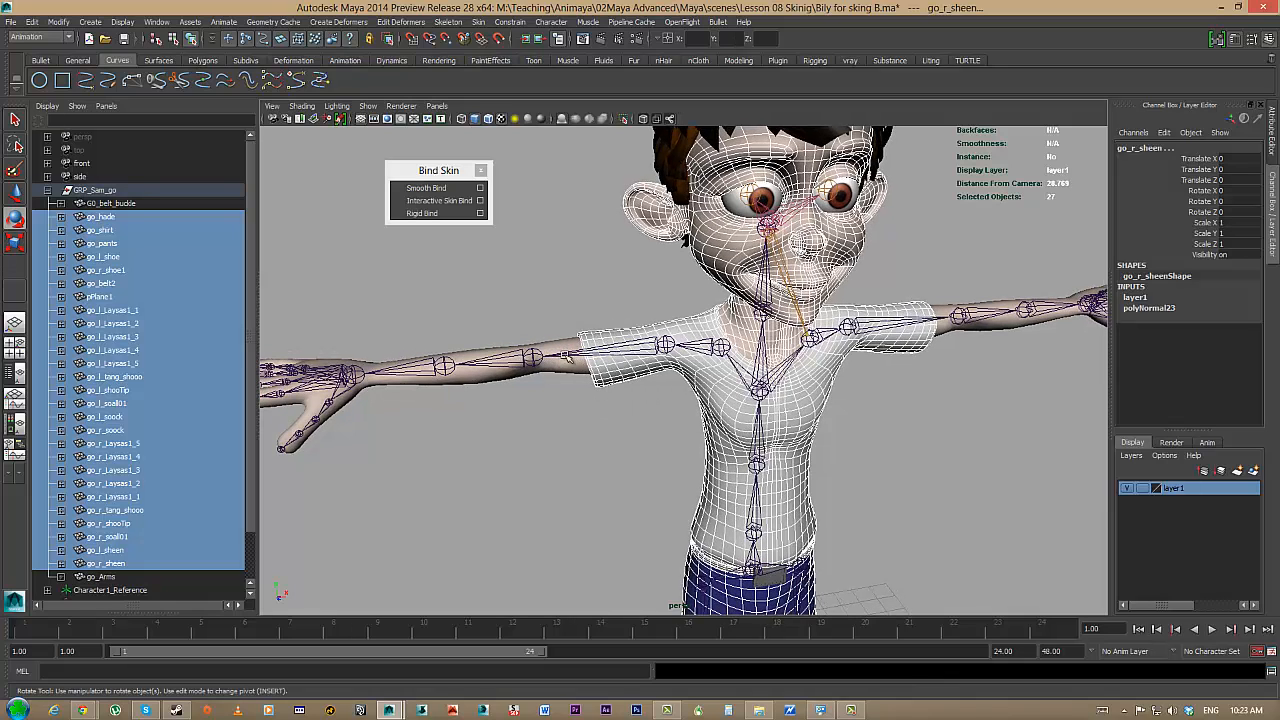
left_click_drag(630, 425, 528, 375, "alt")
middle_click_drag(628, 395, 577, 403, "alt")
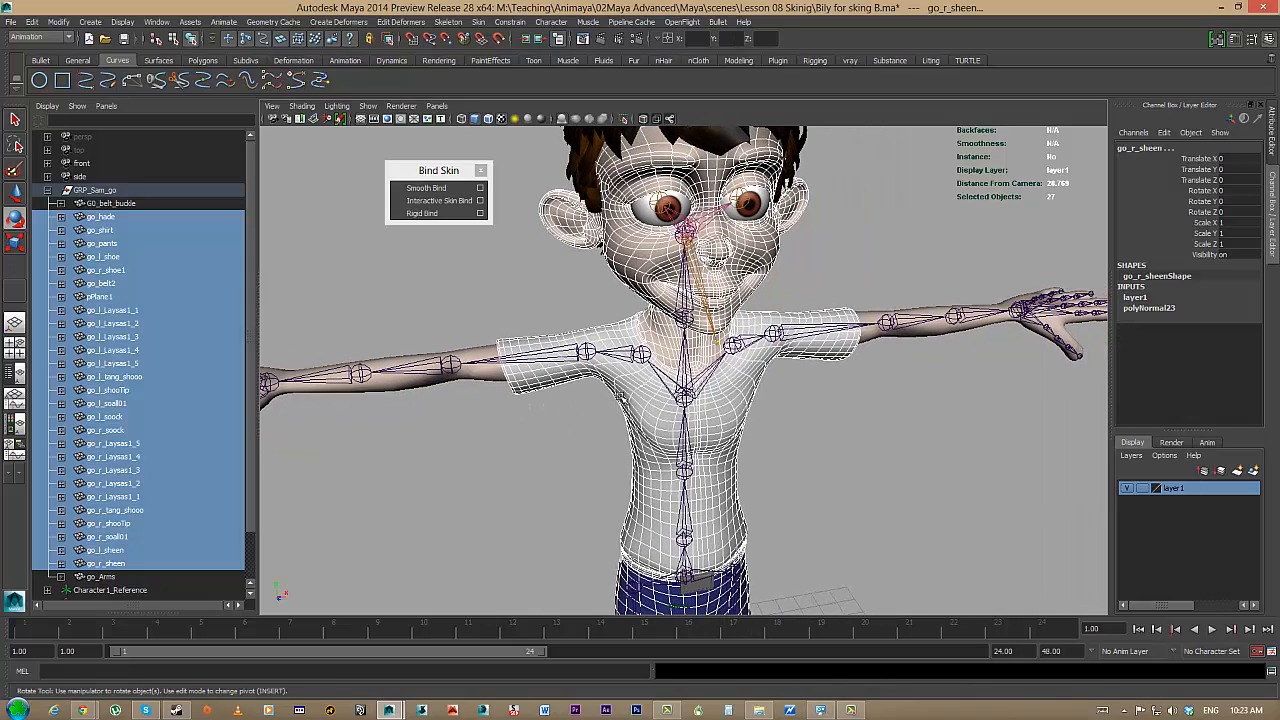
- Open the Smooth Bind options and reset them to their default settings
left_click(482, 190)
left_click_drag(386, 127, 738, 160)
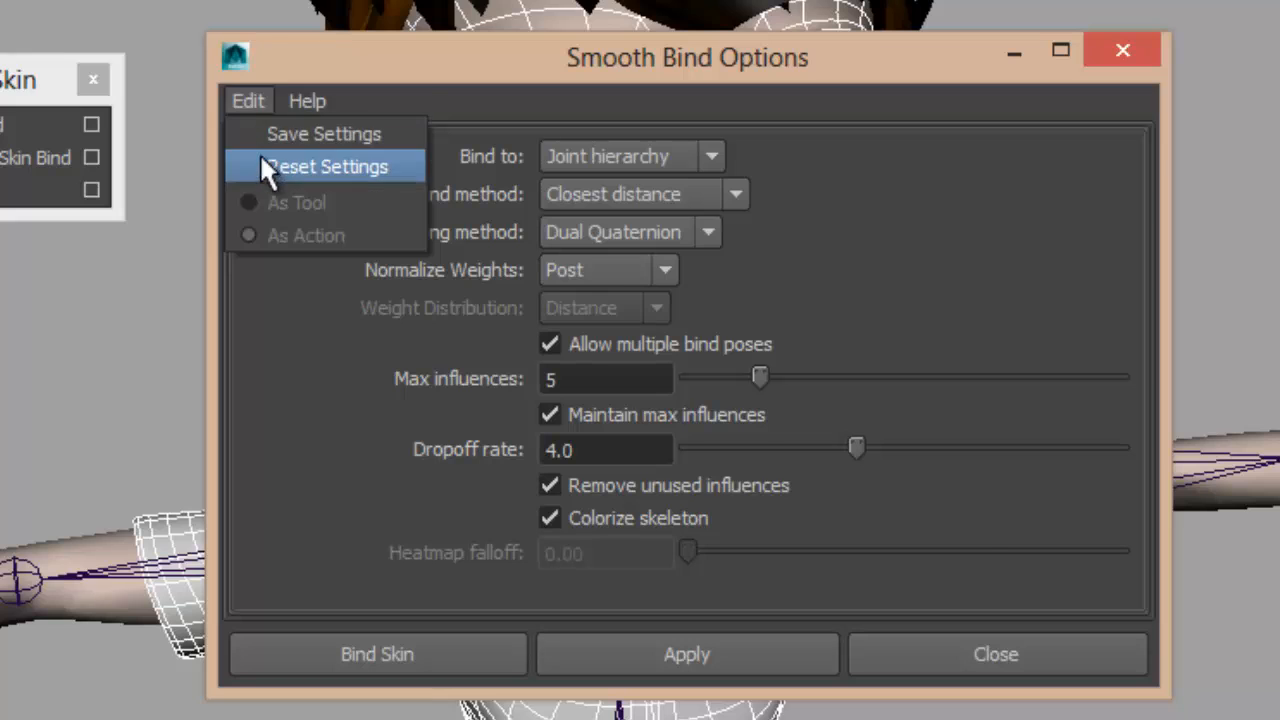
left_click(262, 163)
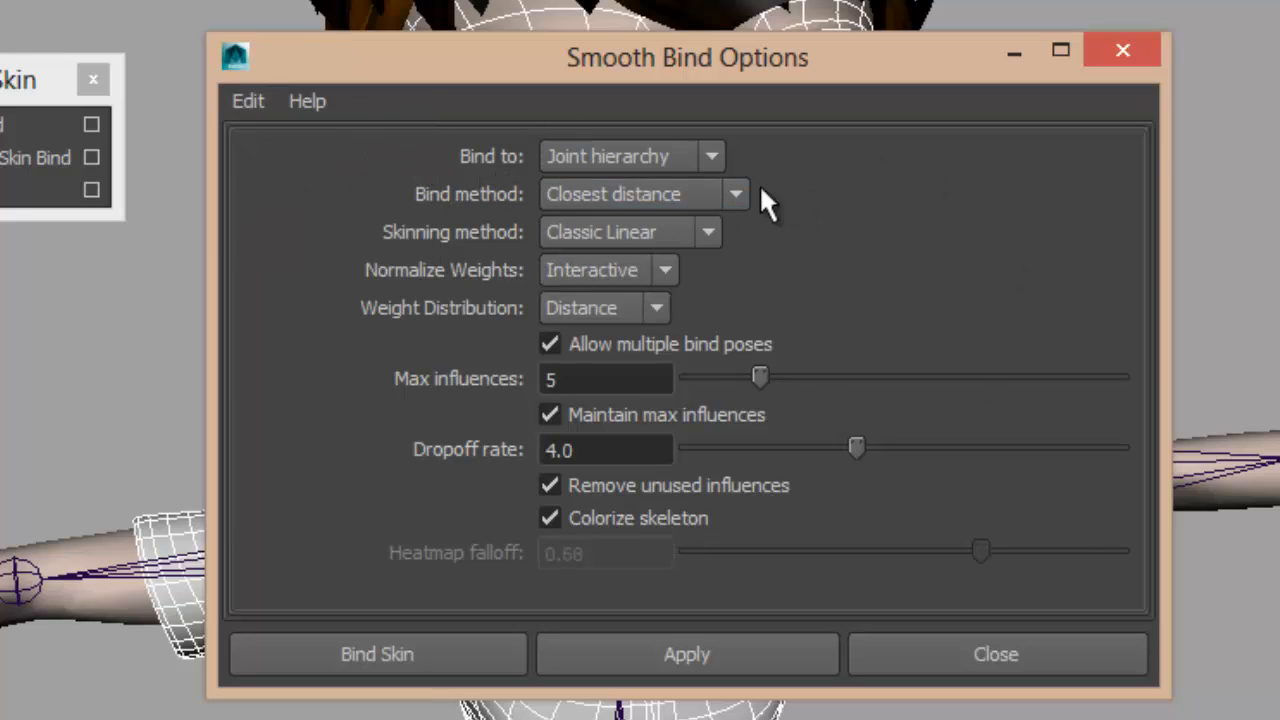
- Configure Smooth Bind to use Joint hierarchy, the Closest distance bind method and the Dual Quaternion skinning method
left_click(604, 153)
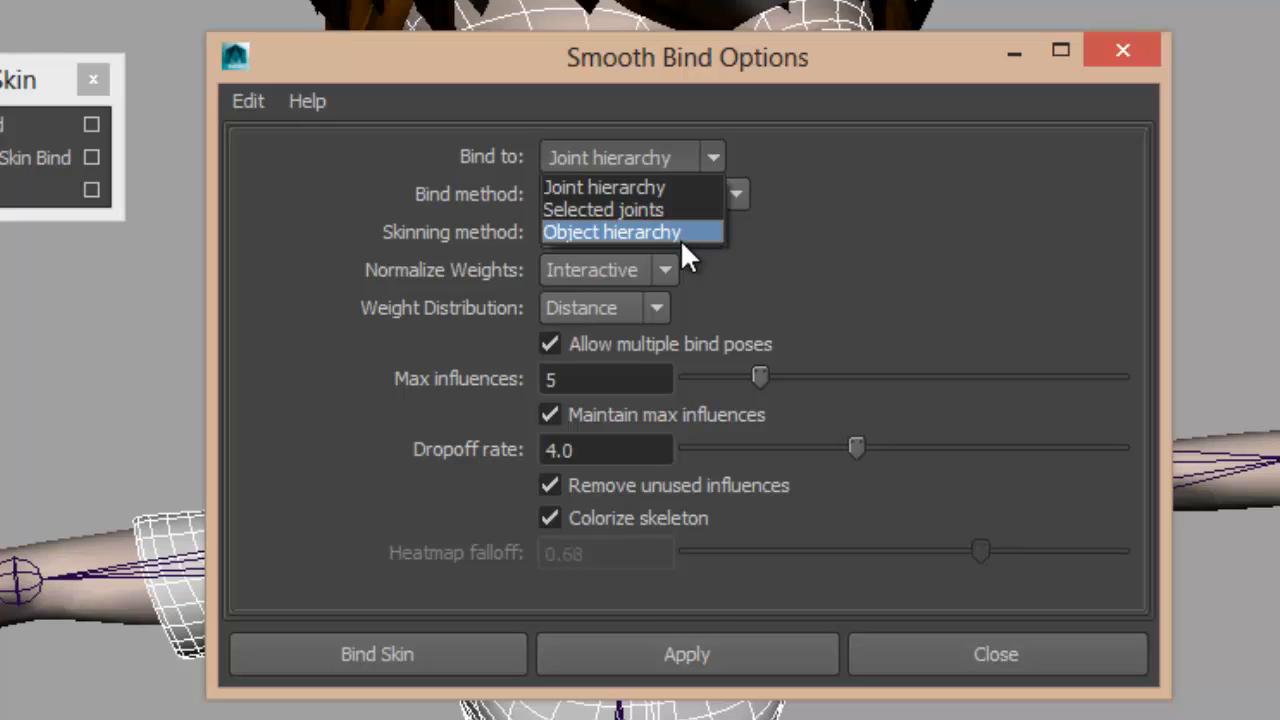
left_click(659, 192)
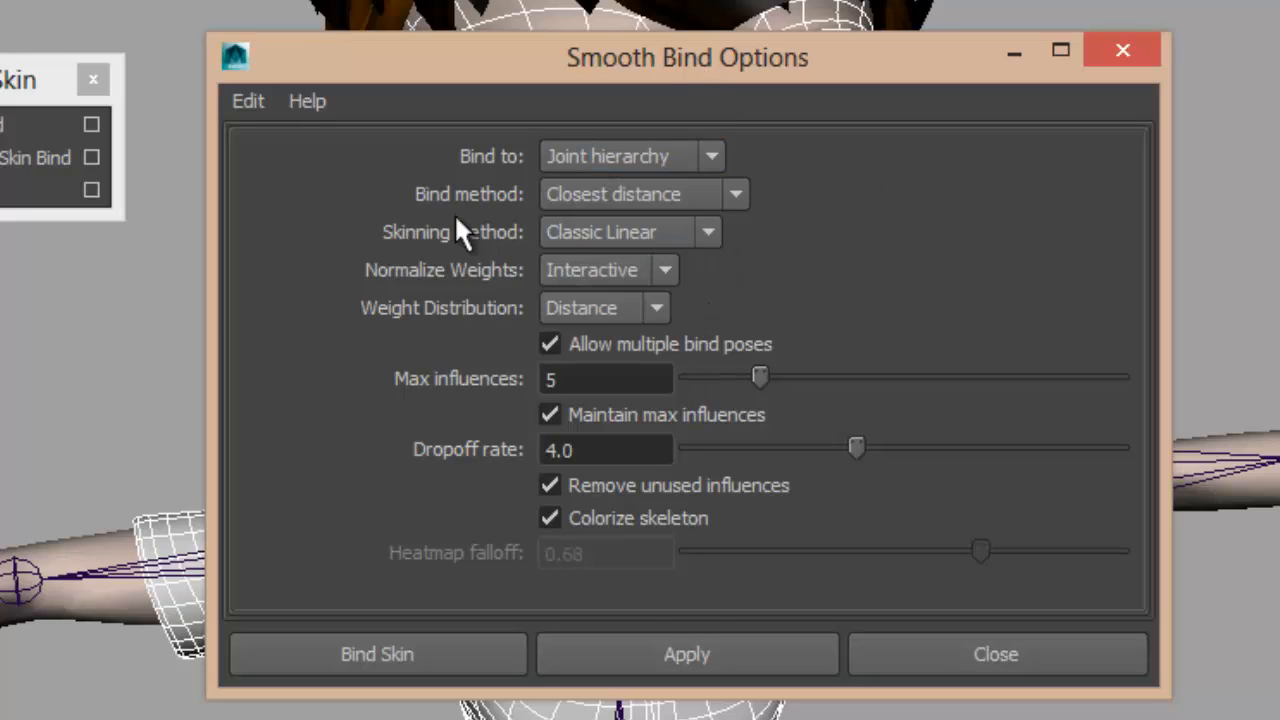
left_click(611, 196)
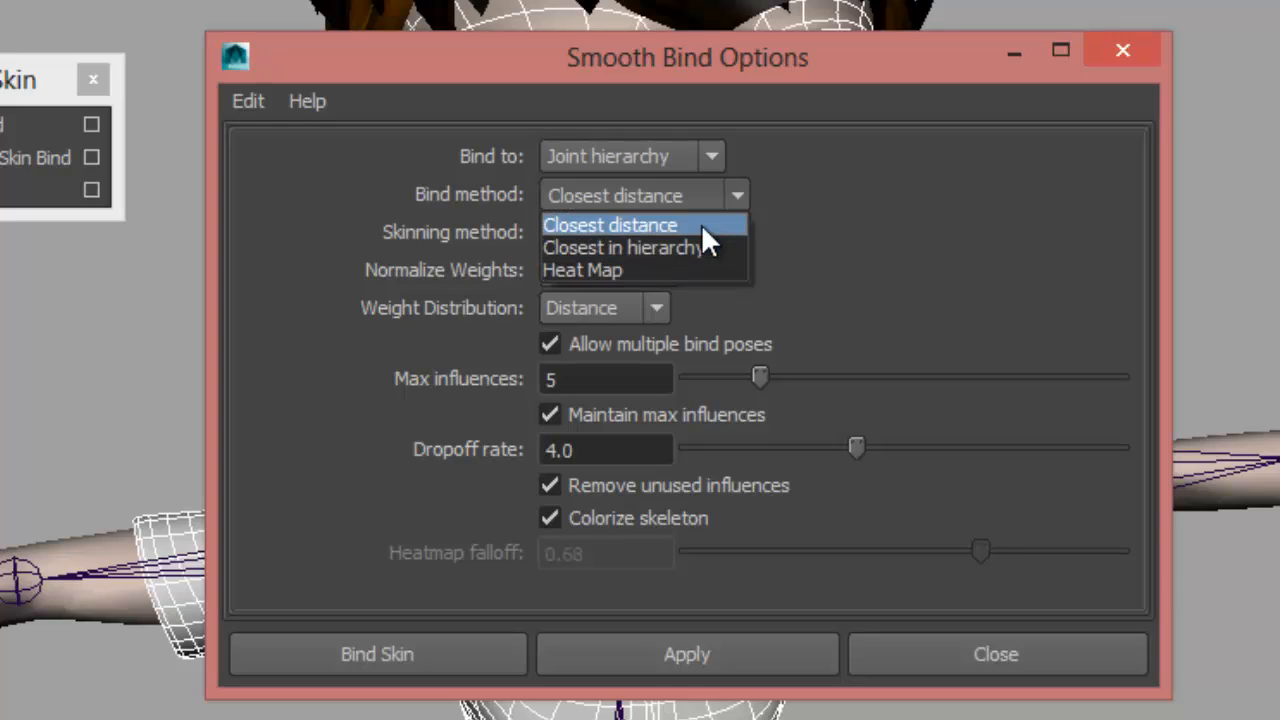
left_click(701, 224)
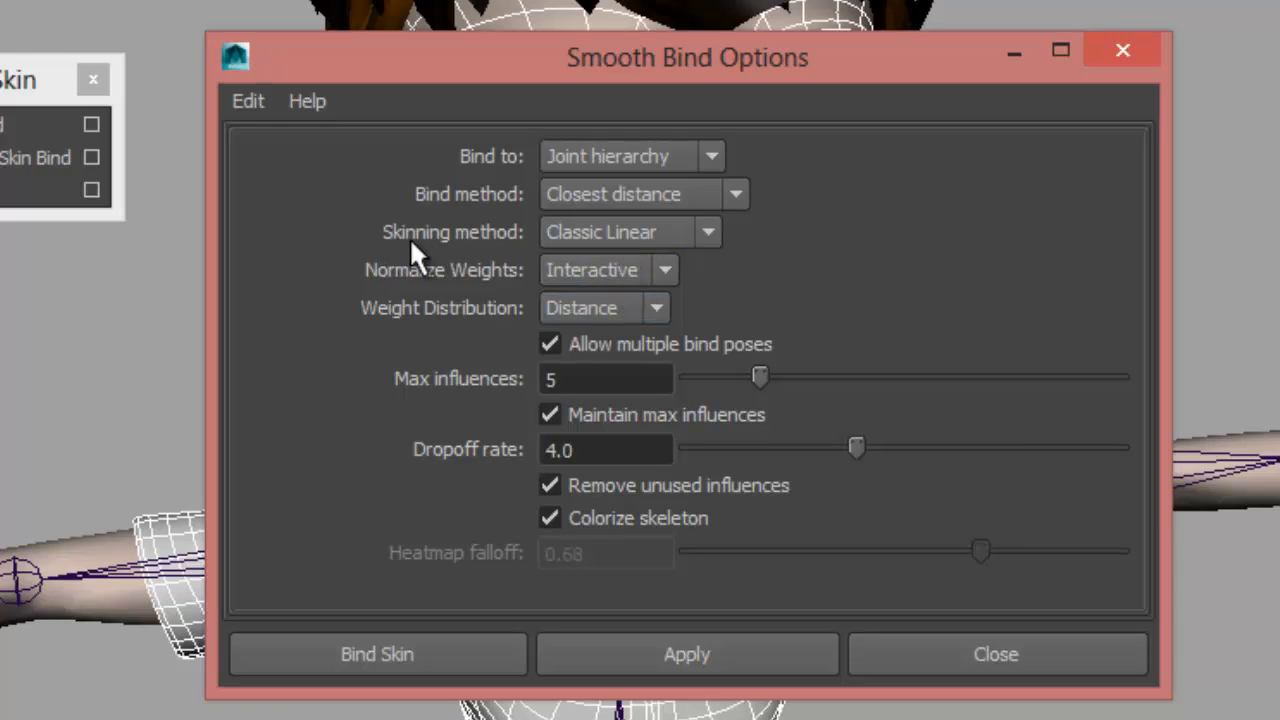
left_click(596, 232)
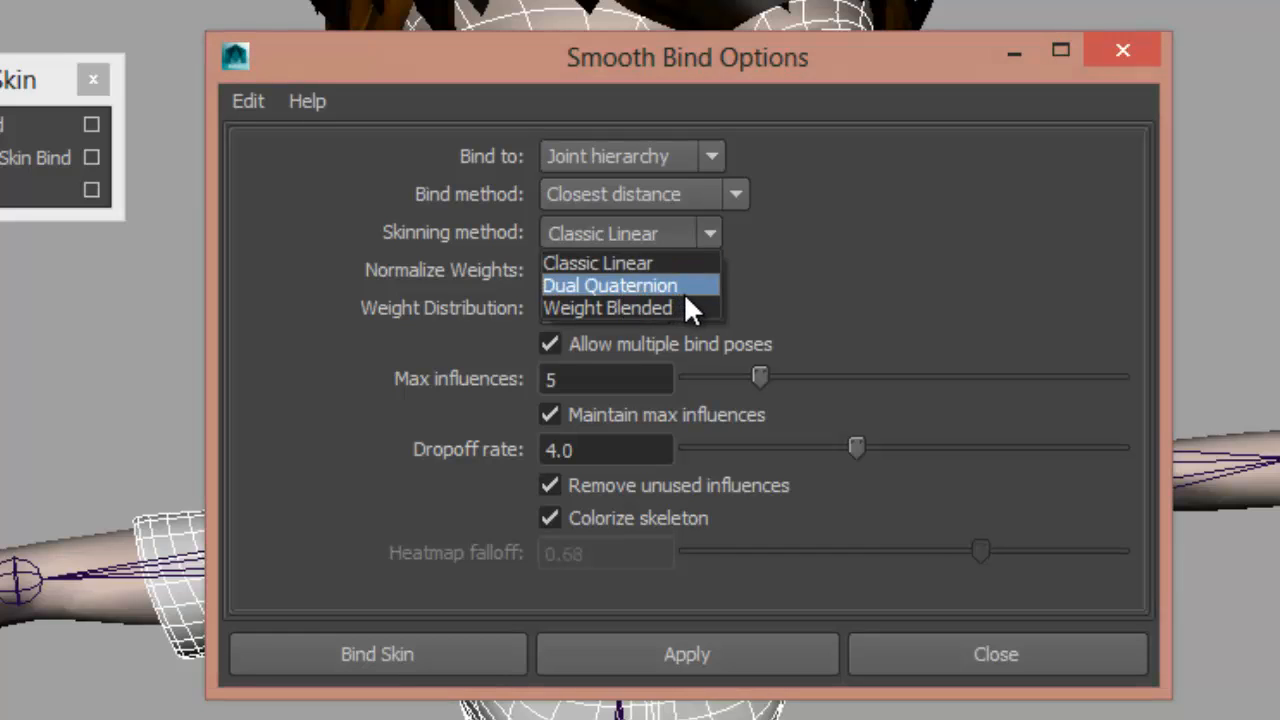
left_click(633, 284)
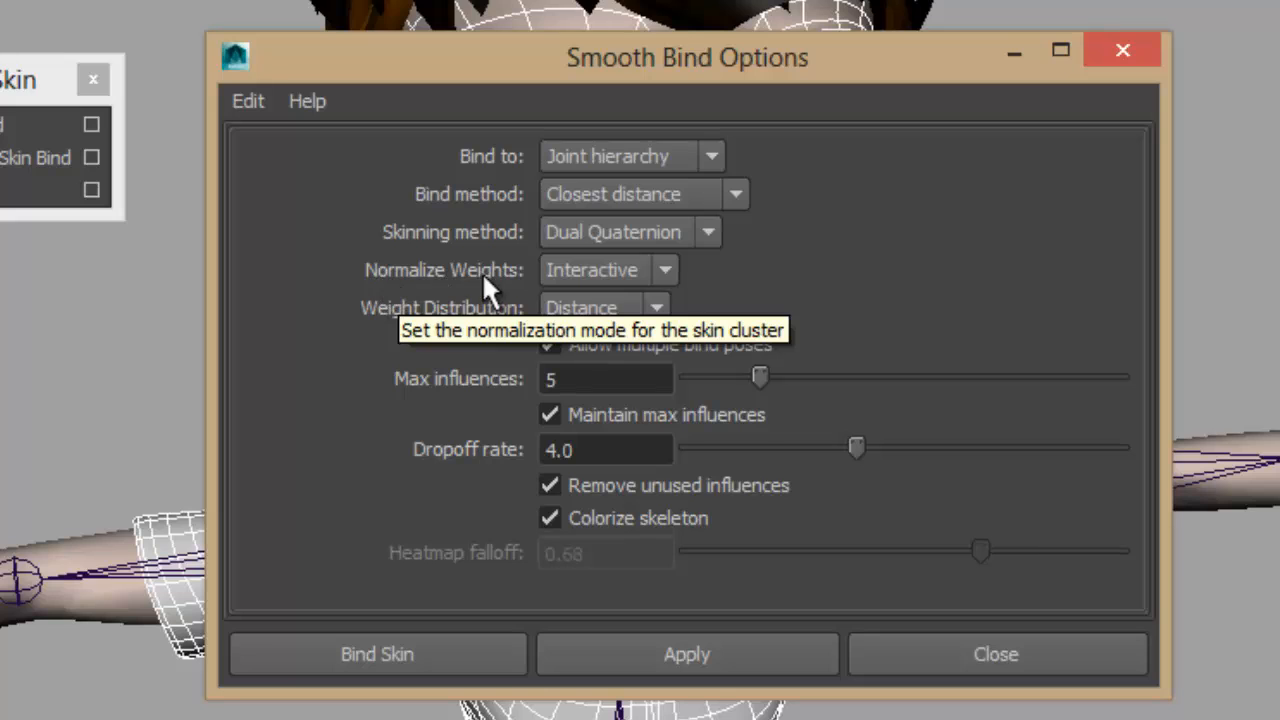
- Try Post weight normalization, set Normalize Weights back to Interactive and keep Weight Distribution at Distance
left_click(613, 274)
left_click(596, 345)
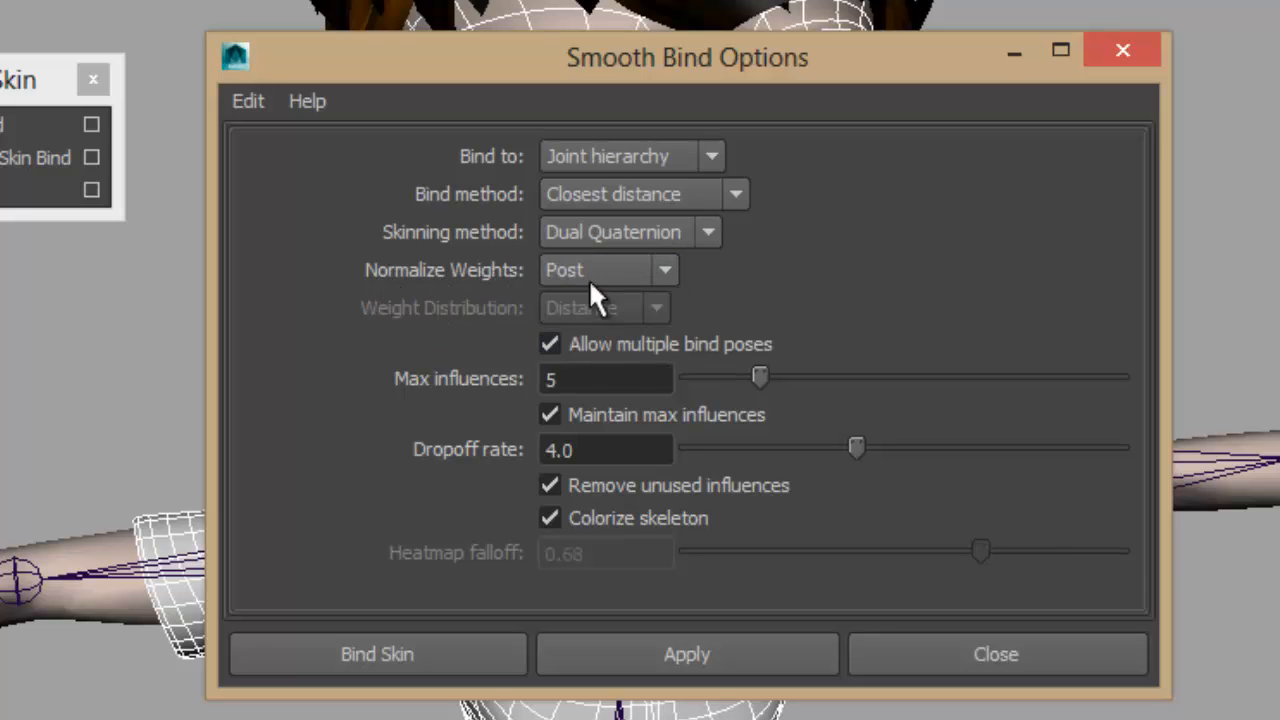
left_click(613, 274)
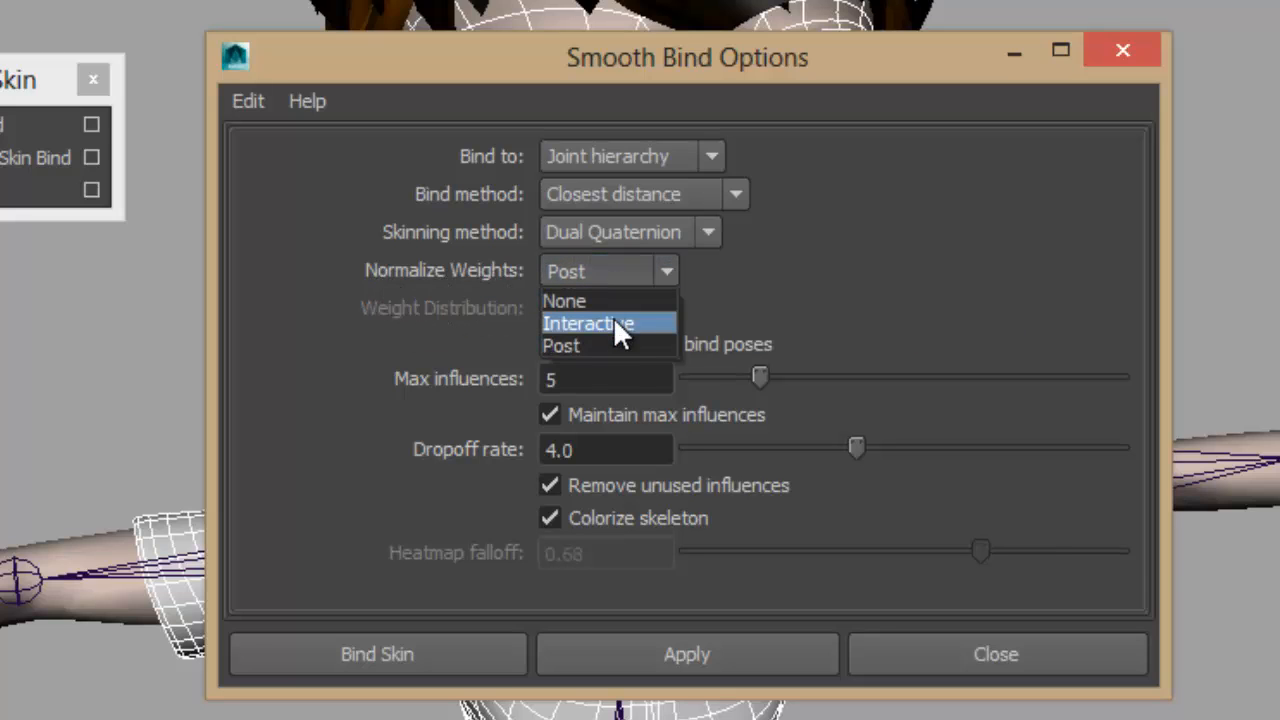
left_click(613, 324)
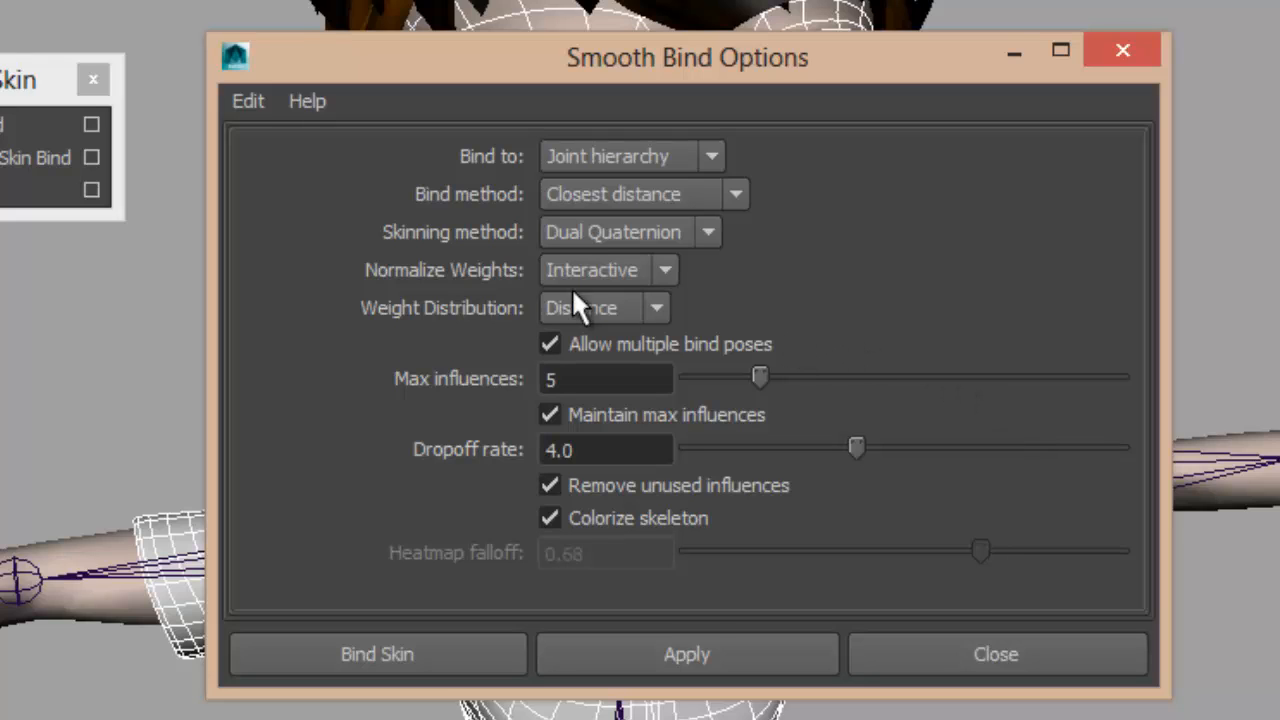
left_click(627, 311)
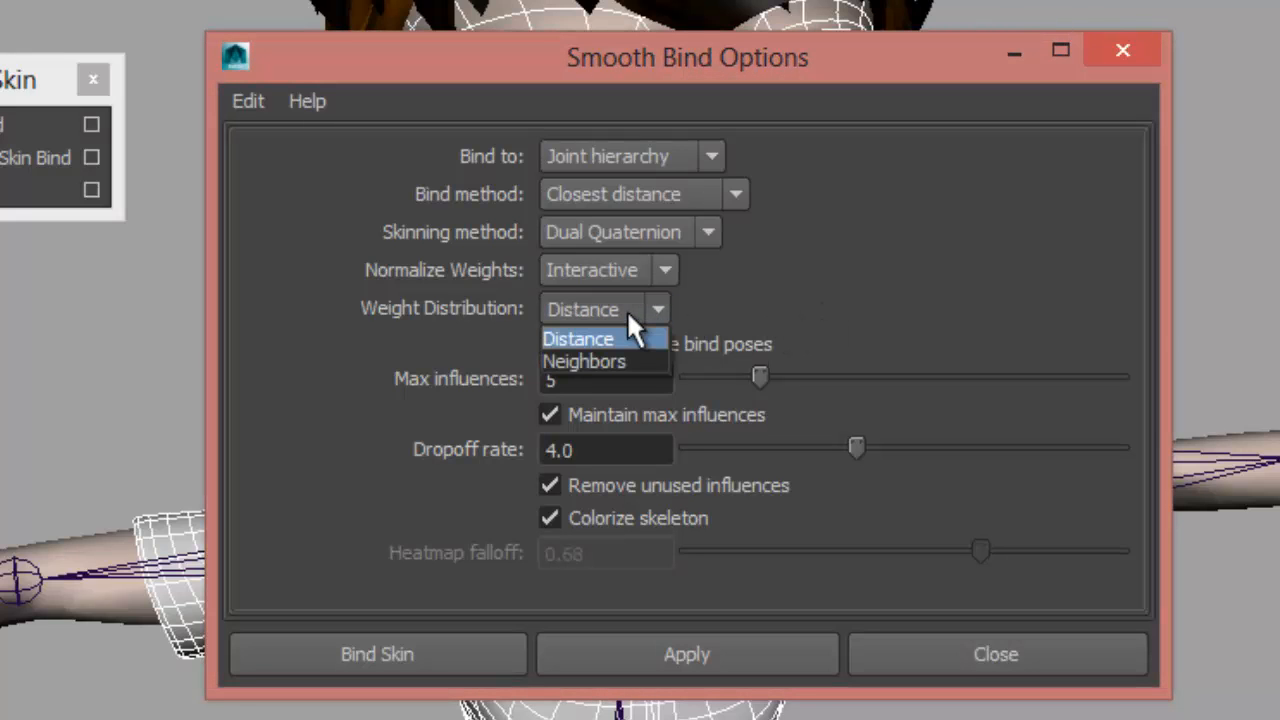
left_click(756, 293)
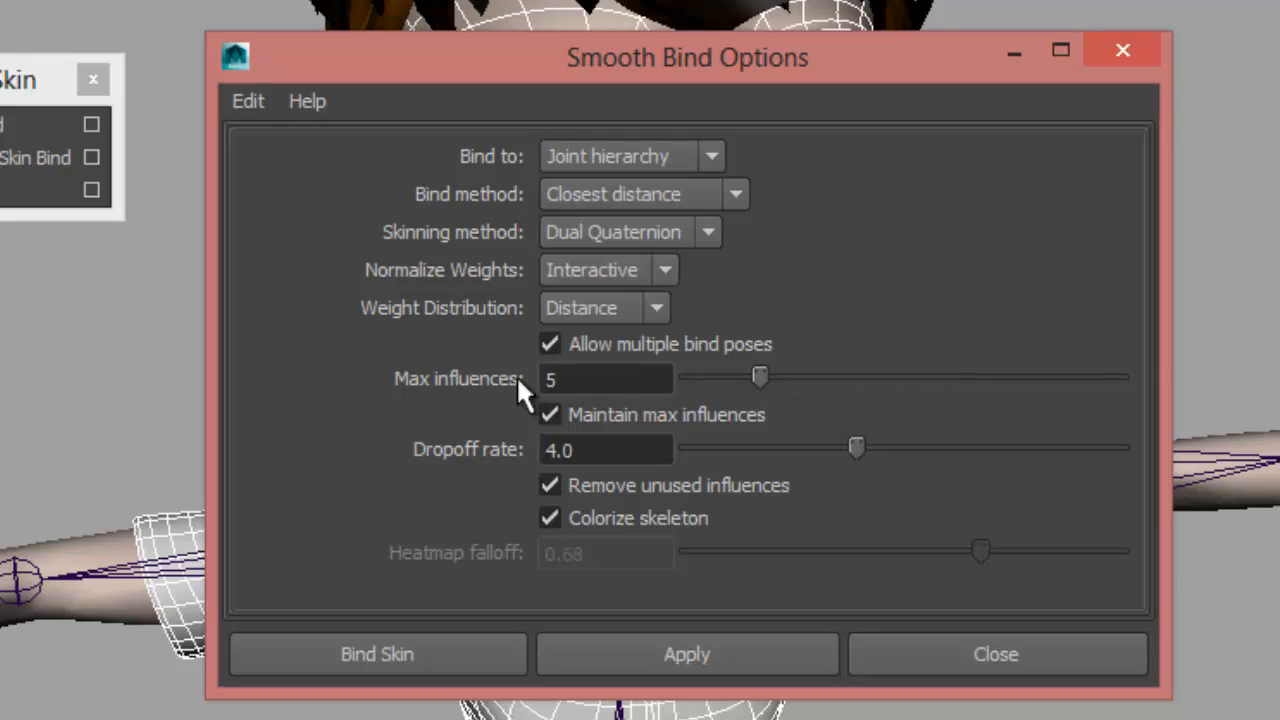
- Set the Smooth Bind max influences to 2 and the dropoff rate to 2.0
left_click(646, 380)
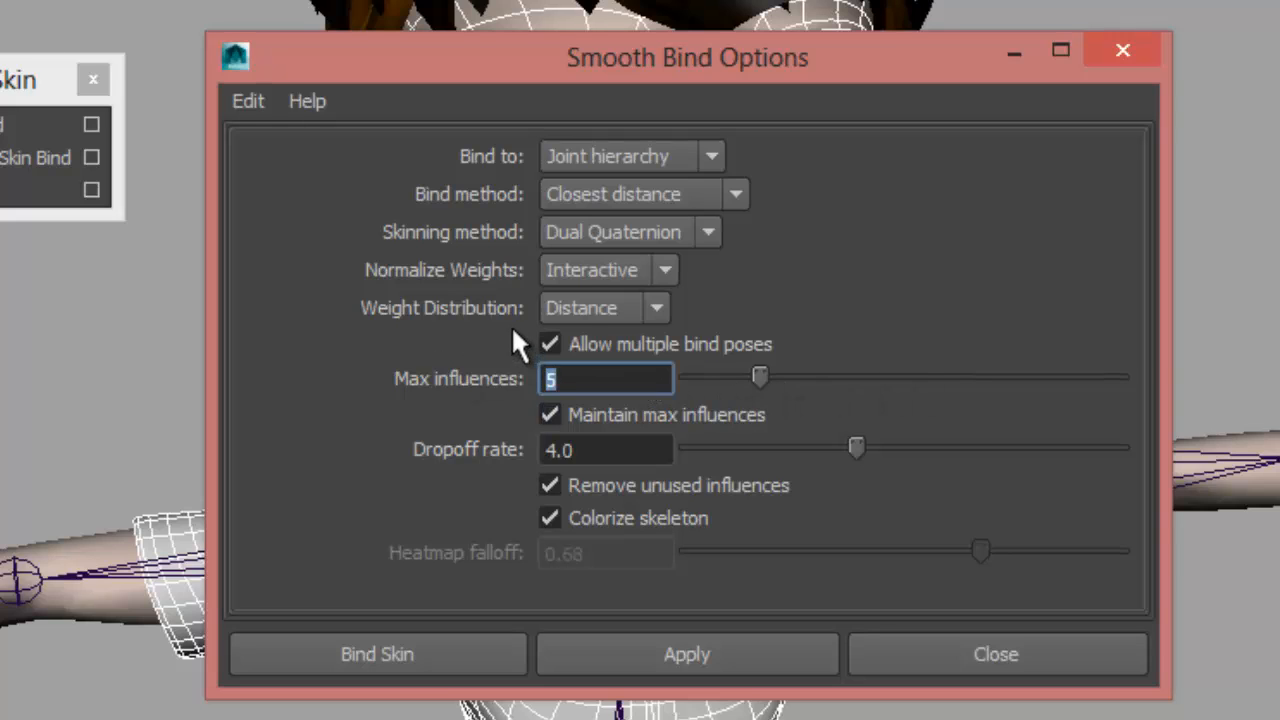
type("2")
key("Return")
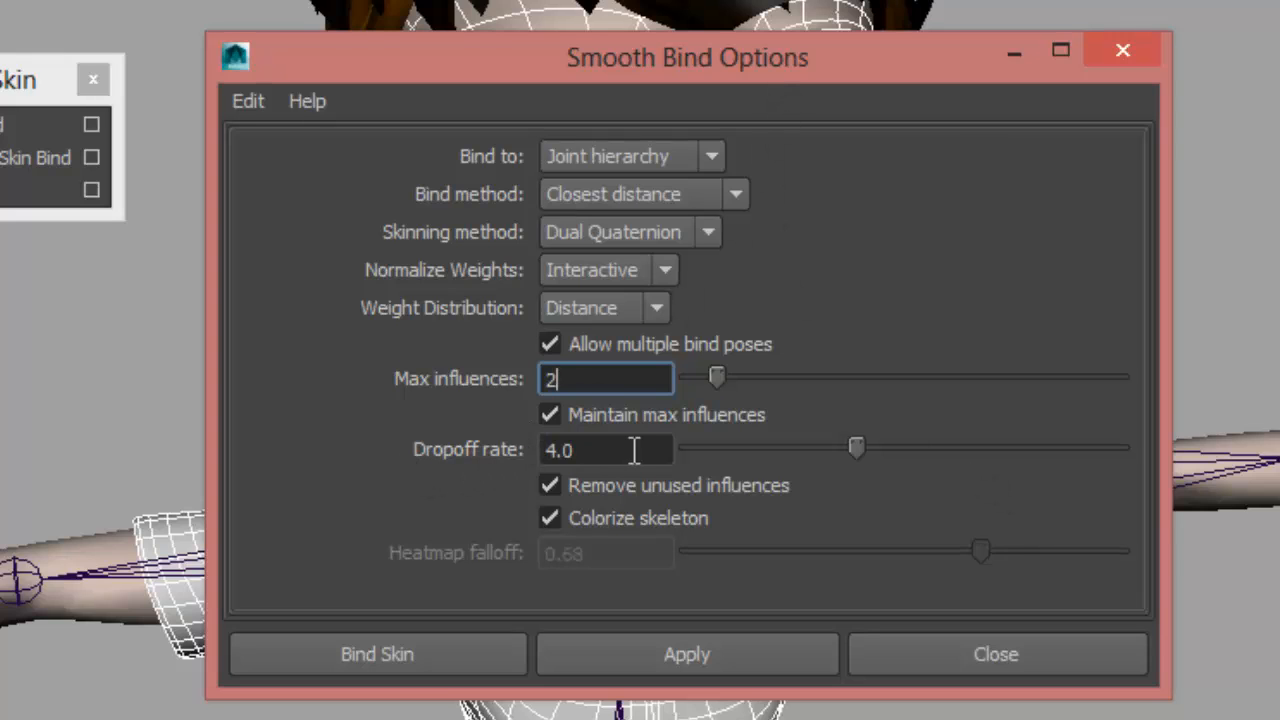
key("Tab")
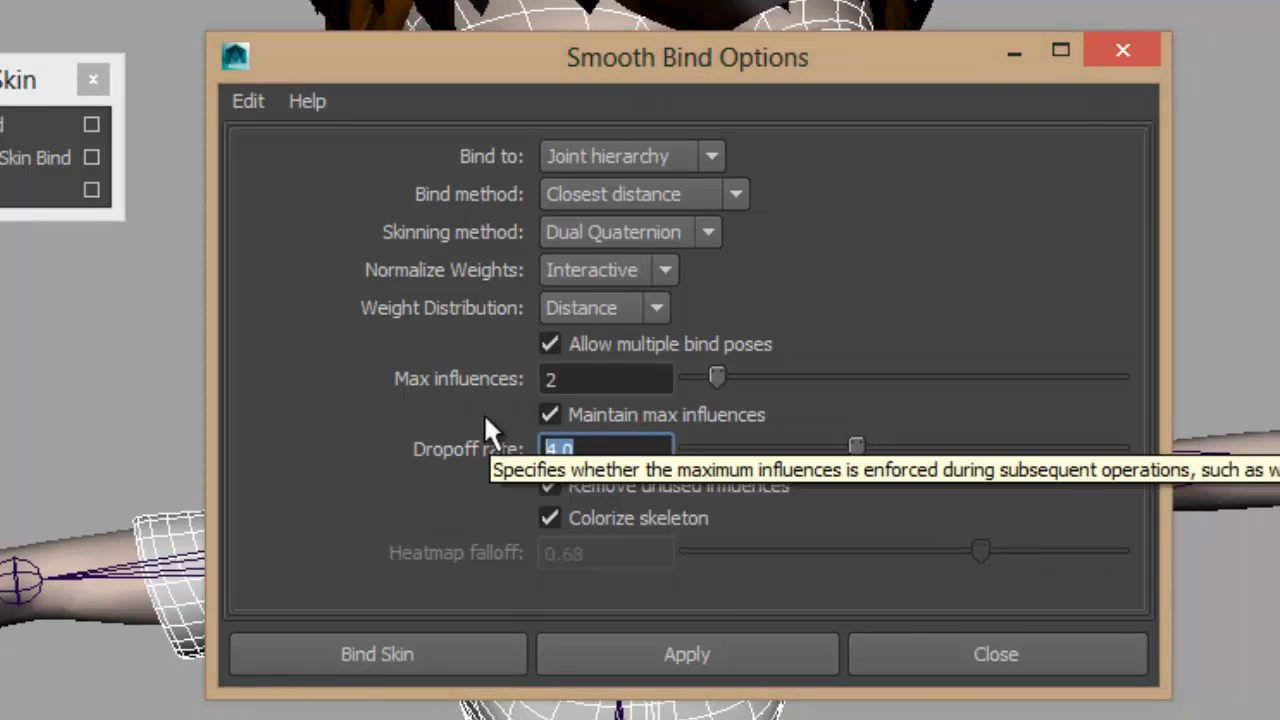
type("2")
key("Return")
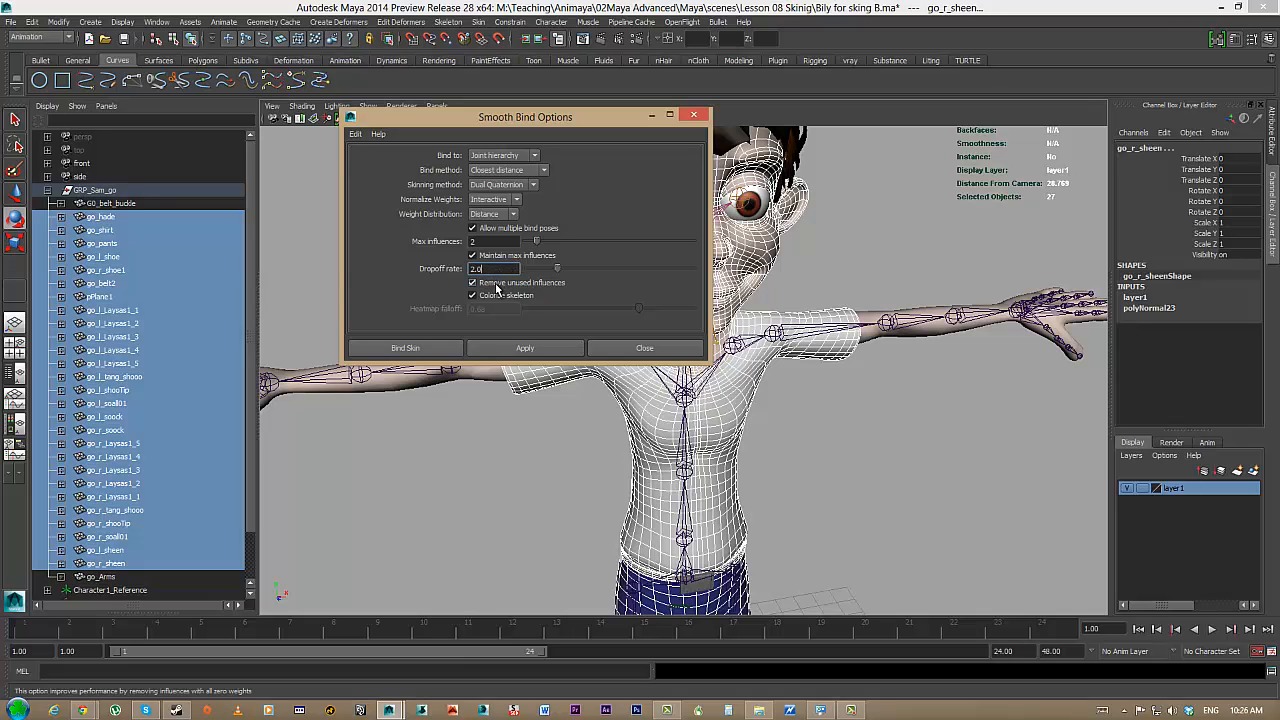
- Add the root hips joint to the selected meshes and apply the Smooth Bind
left_click(533, 350)
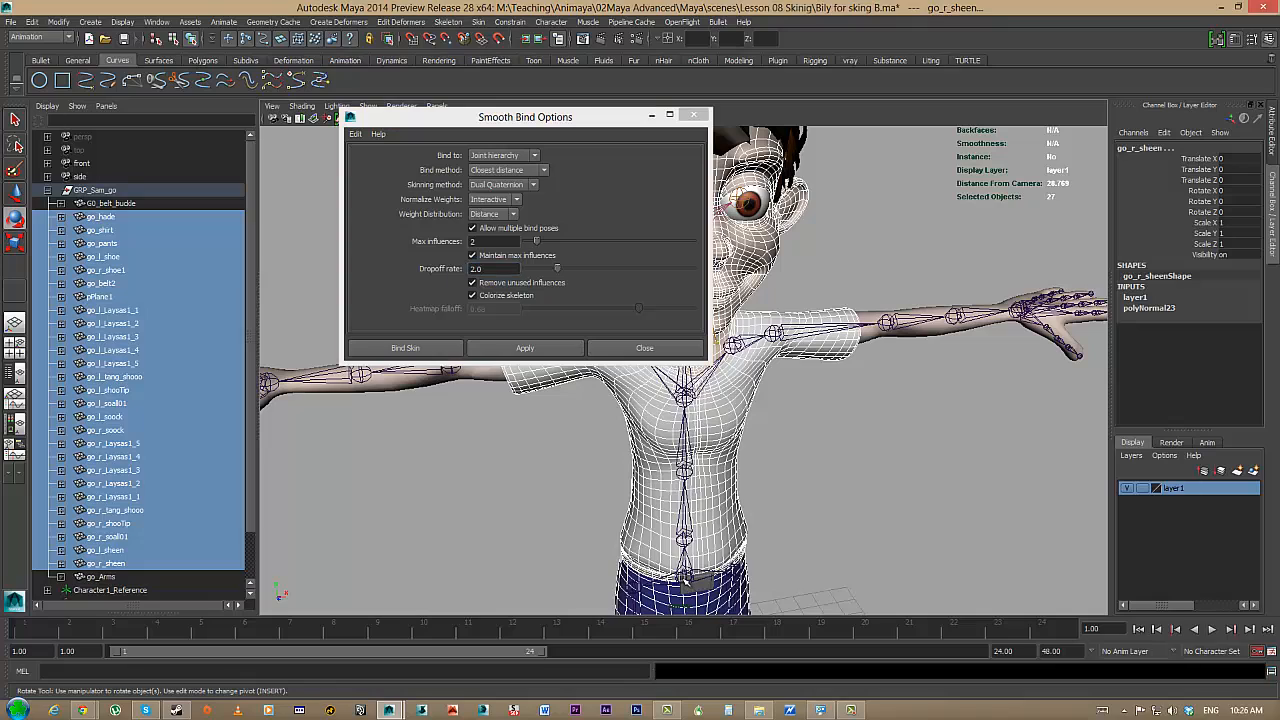
left_click(684, 580)
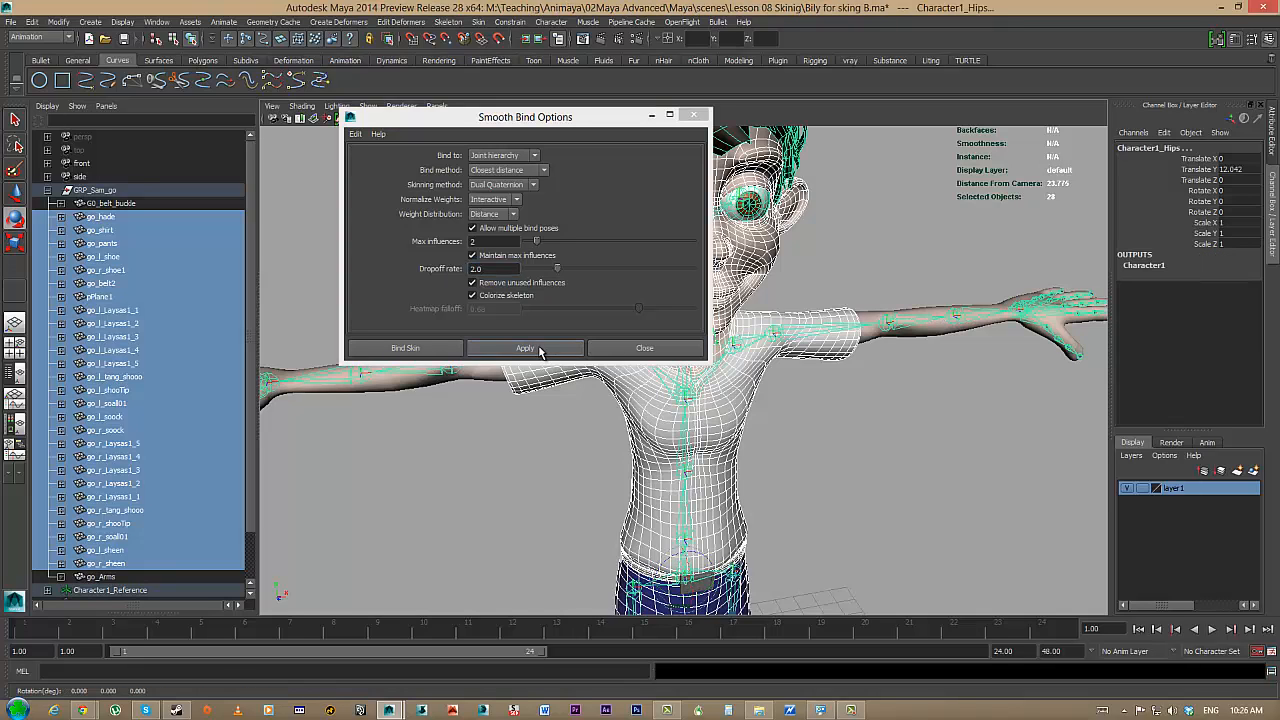
left_click(539, 350)
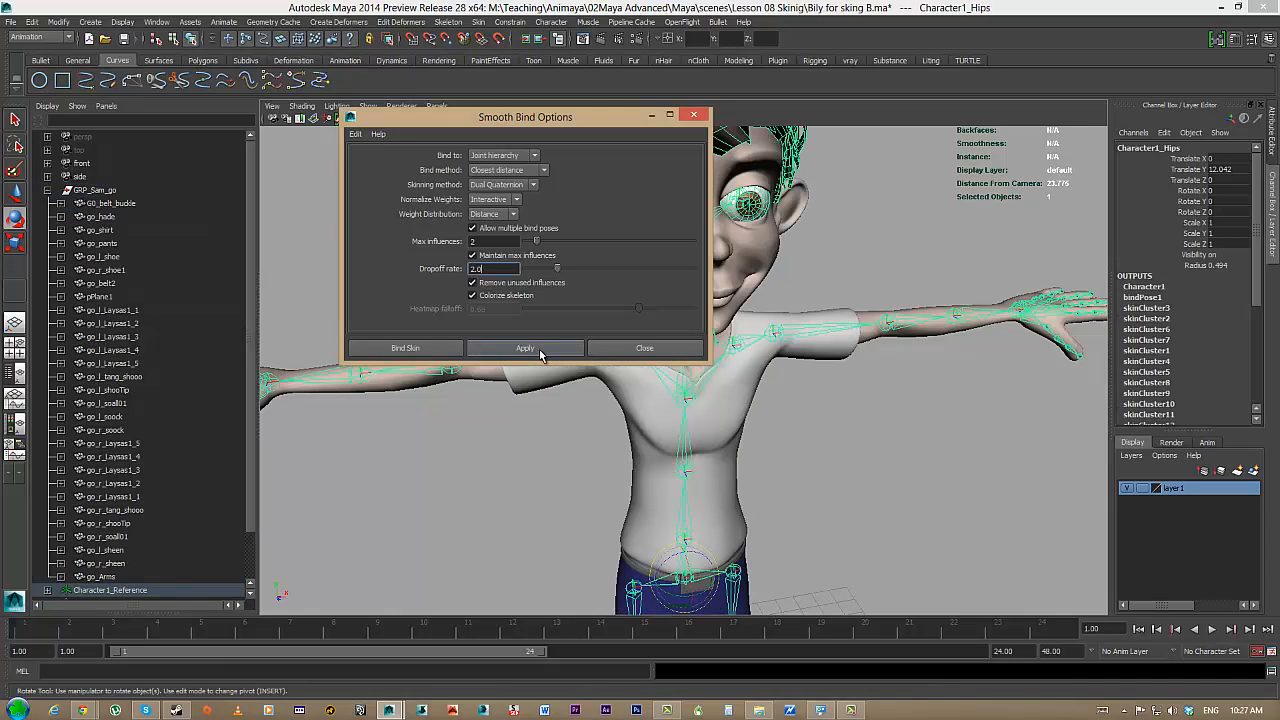
- Minimize the bind options and rotate the left arm joint about its Z axis to test the skin deformation
left_click(651, 116)
left_click_drag(773, 383, 803, 347, "alt")
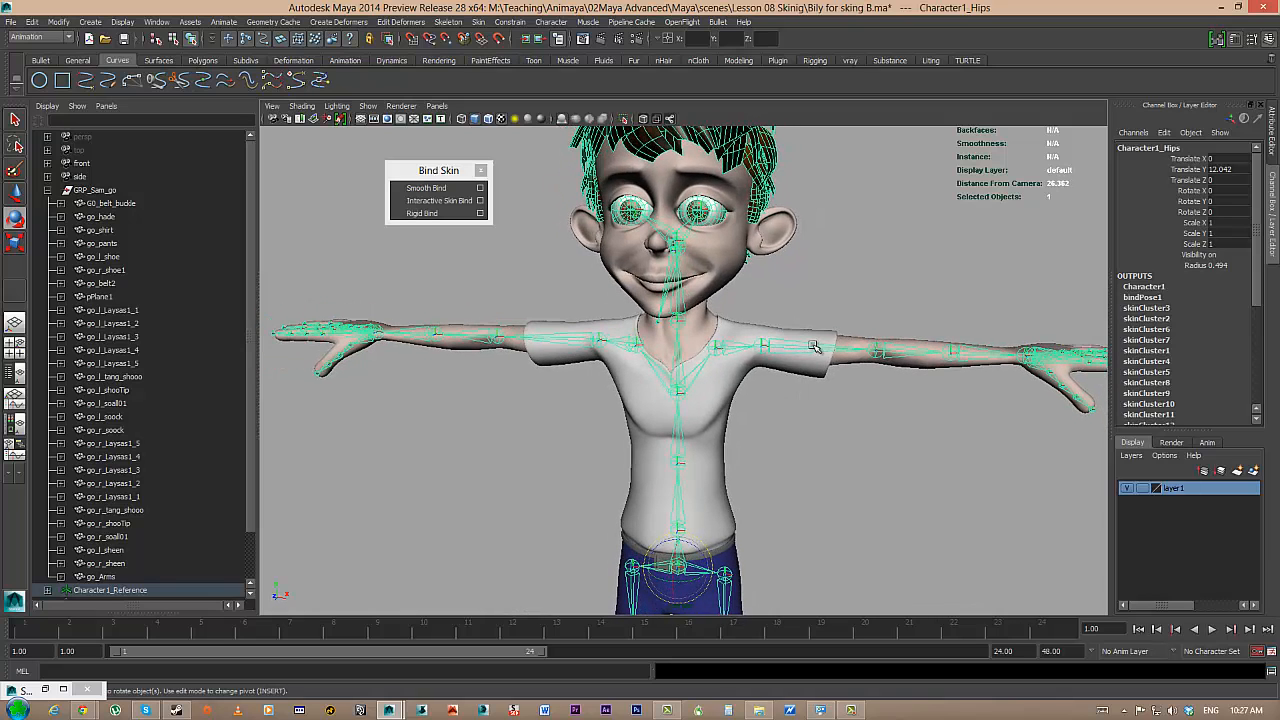
left_click(802, 347)
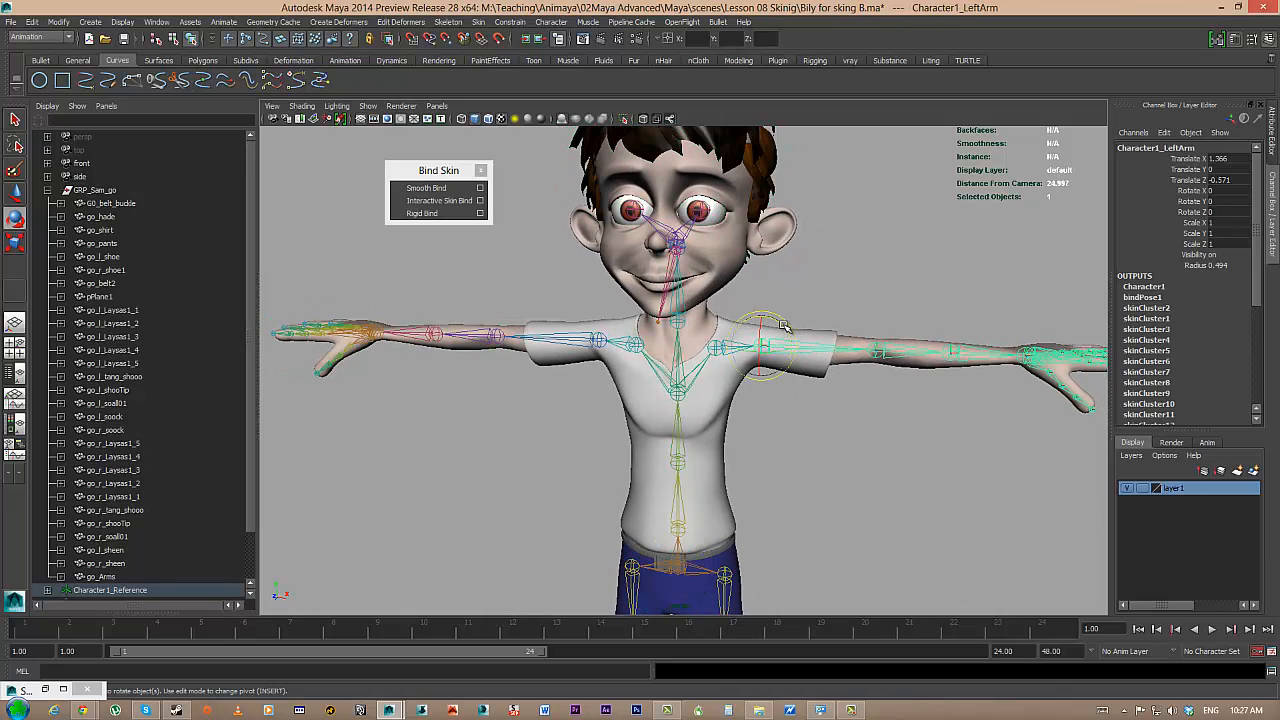
left_click_drag(787, 329, 725, 288)
- Undo the left arm rotation, the joint selection and the Smooth Bind
key("ctrl+z")
key("ctrl+z")
key("ctrl+z")
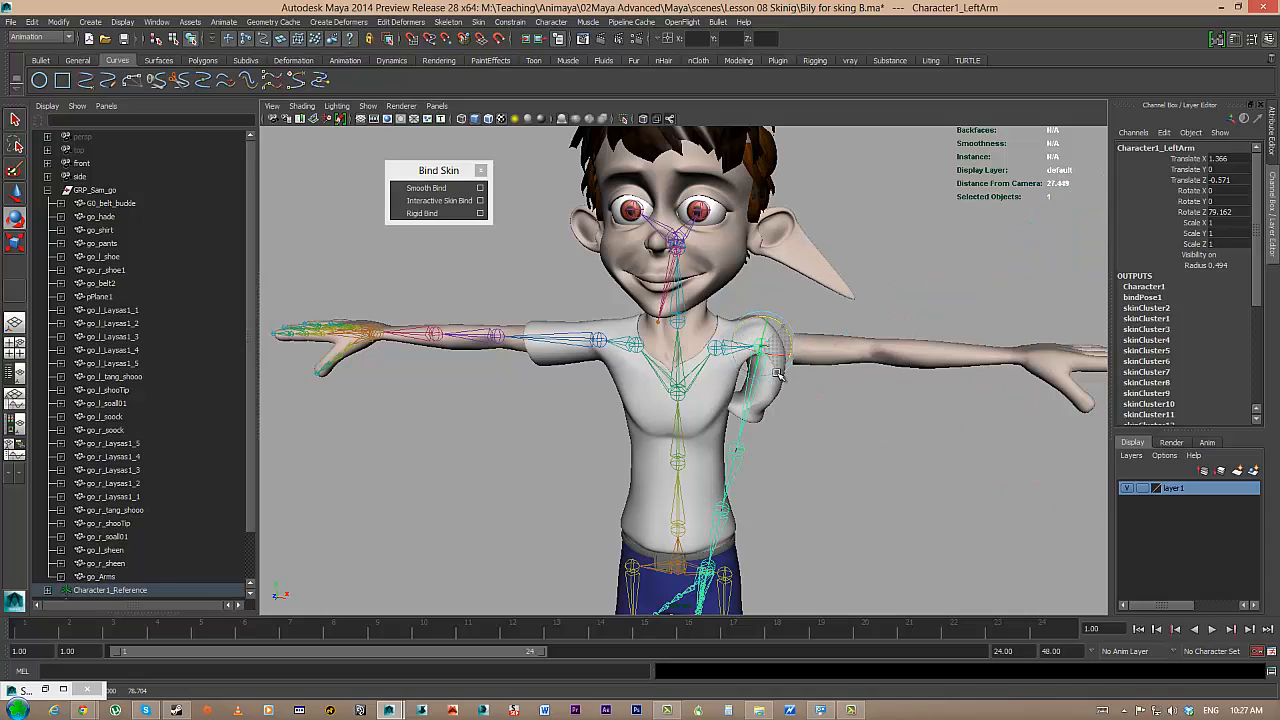
key("ctrl+z")
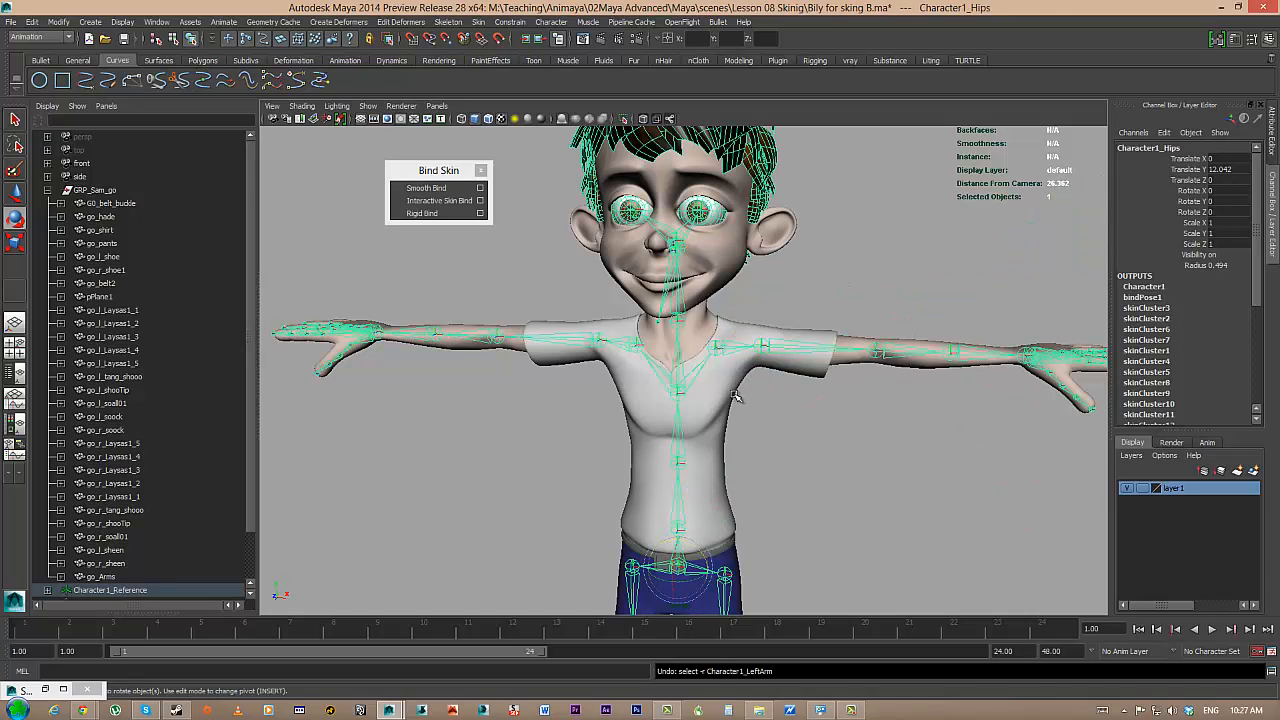
key("ctrl+z")
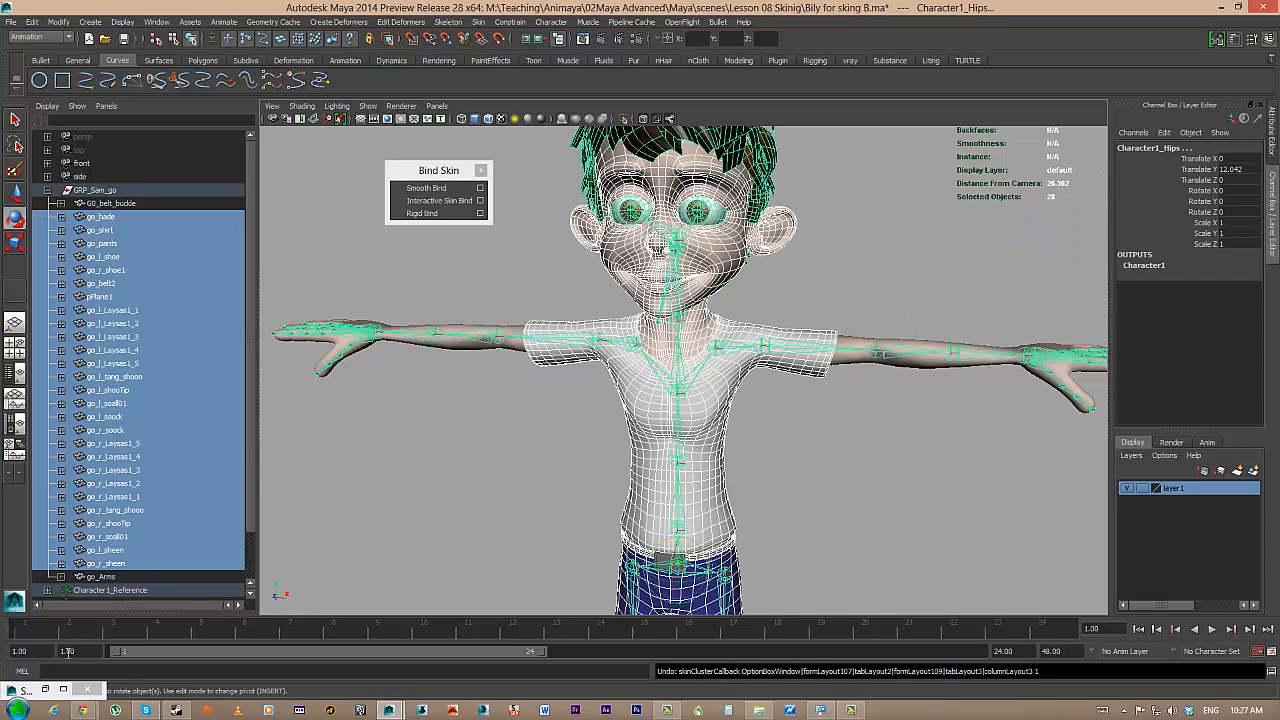
- Restore the Smooth Bind options, set the dropoff rate to 5.0 and bind the selected meshes to the hips skeleton
left_click(46, 690)
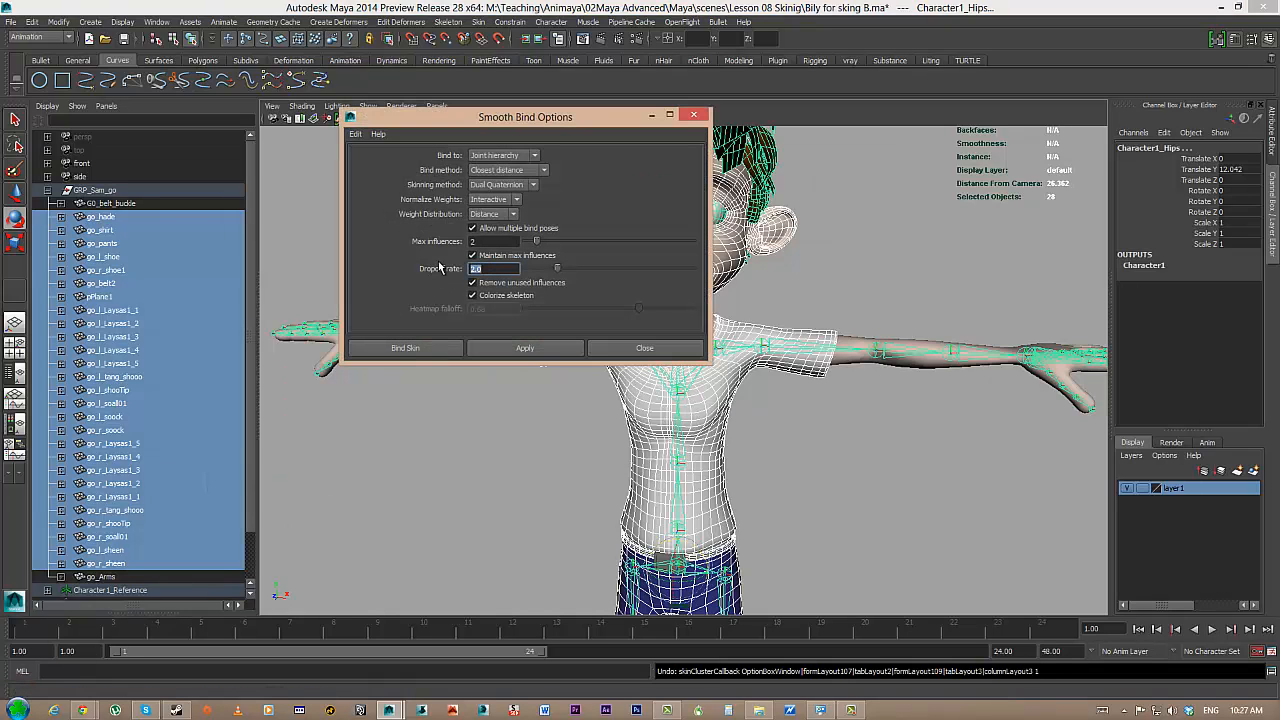
type("5")
key("Return")
left_click(496, 344)
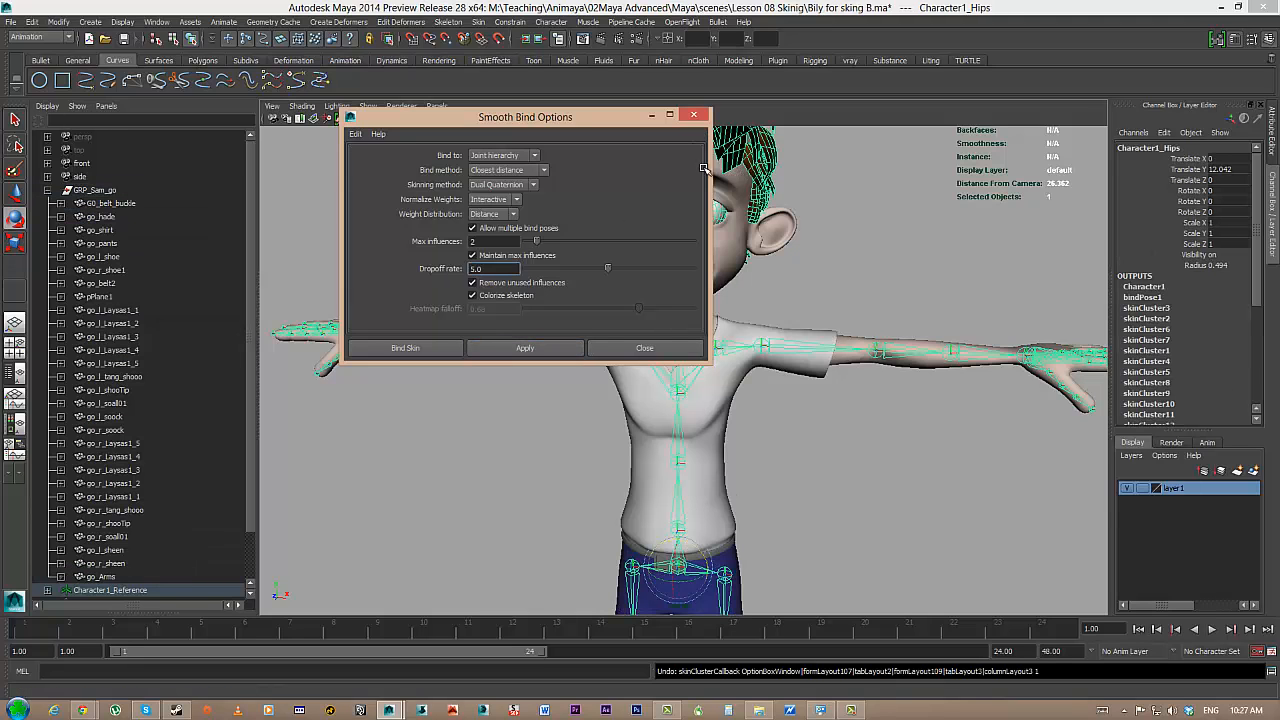
- Test the new bind by rotating the left arm joint downward, and undo the rotation
left_click(652, 116)
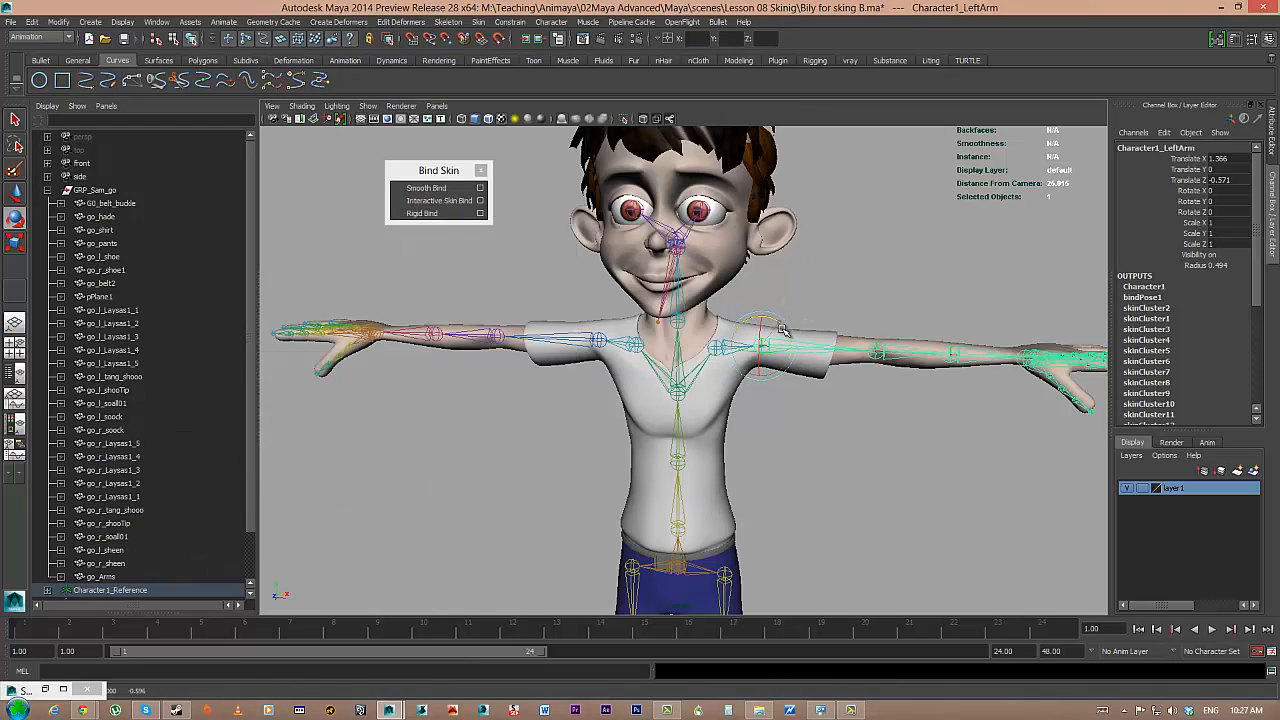
left_click_drag(778, 322, 773, 358)
key("ctrl+z")
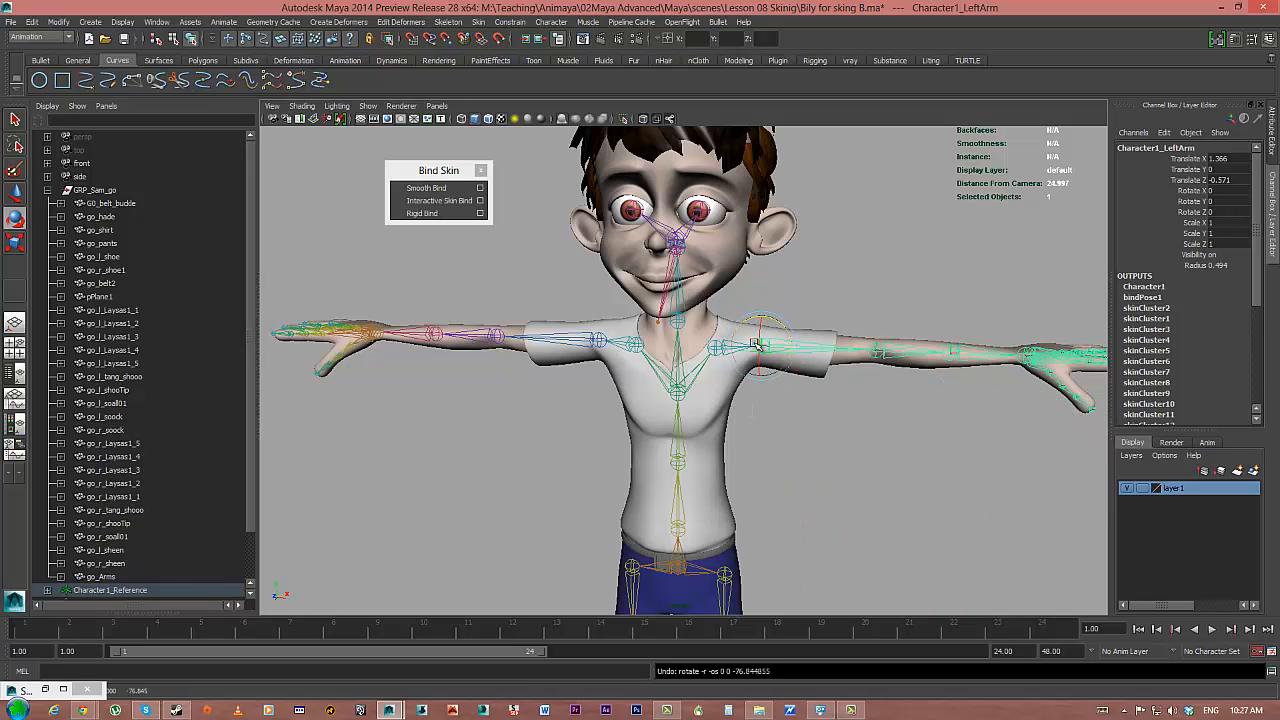
- Select the arms mesh go_Arms together with the upper spine joint Character1_Spine2
left_click_drag(811, 439, 855, 409, "alt")
left_click(908, 352)
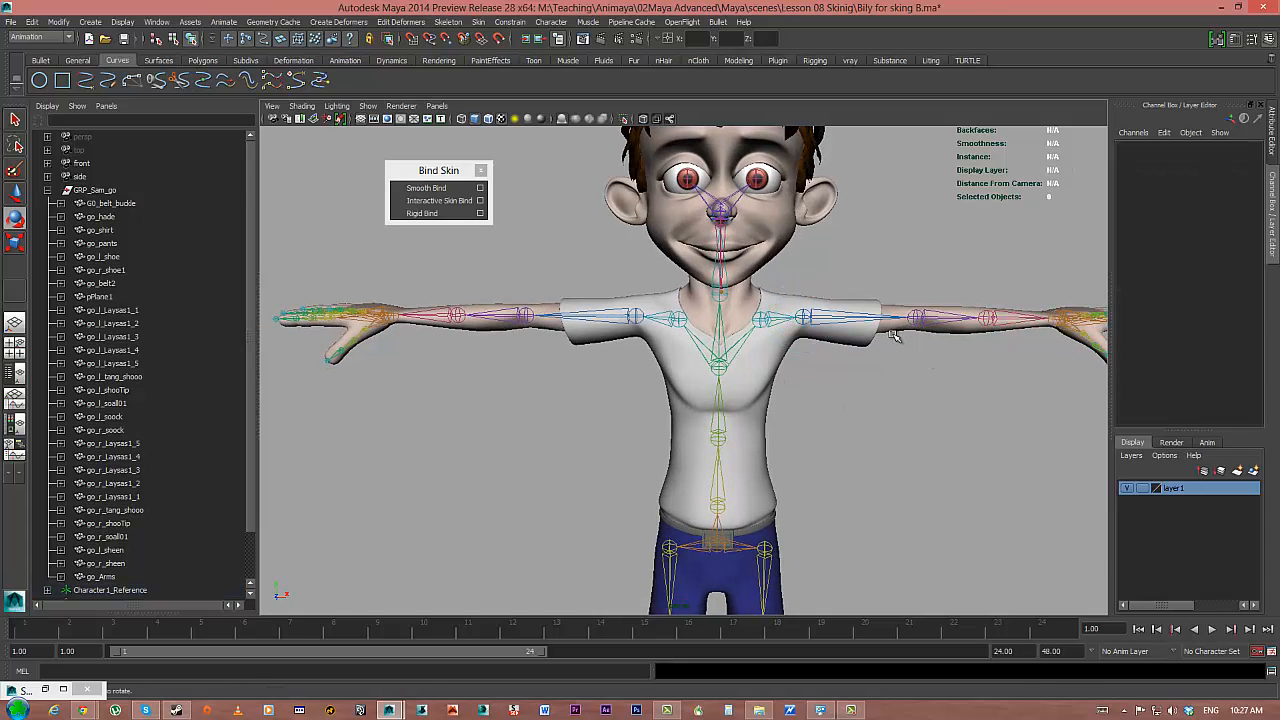
left_click(893, 336)
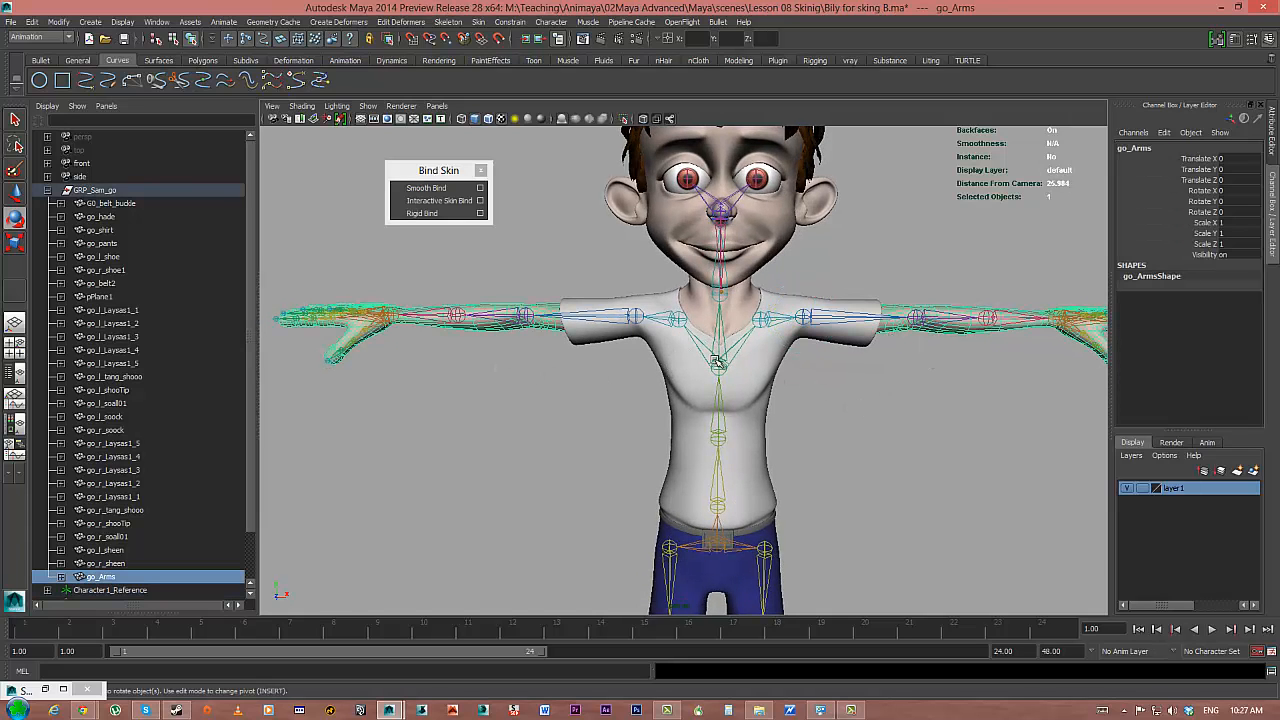
left_click(711, 370, "shift")
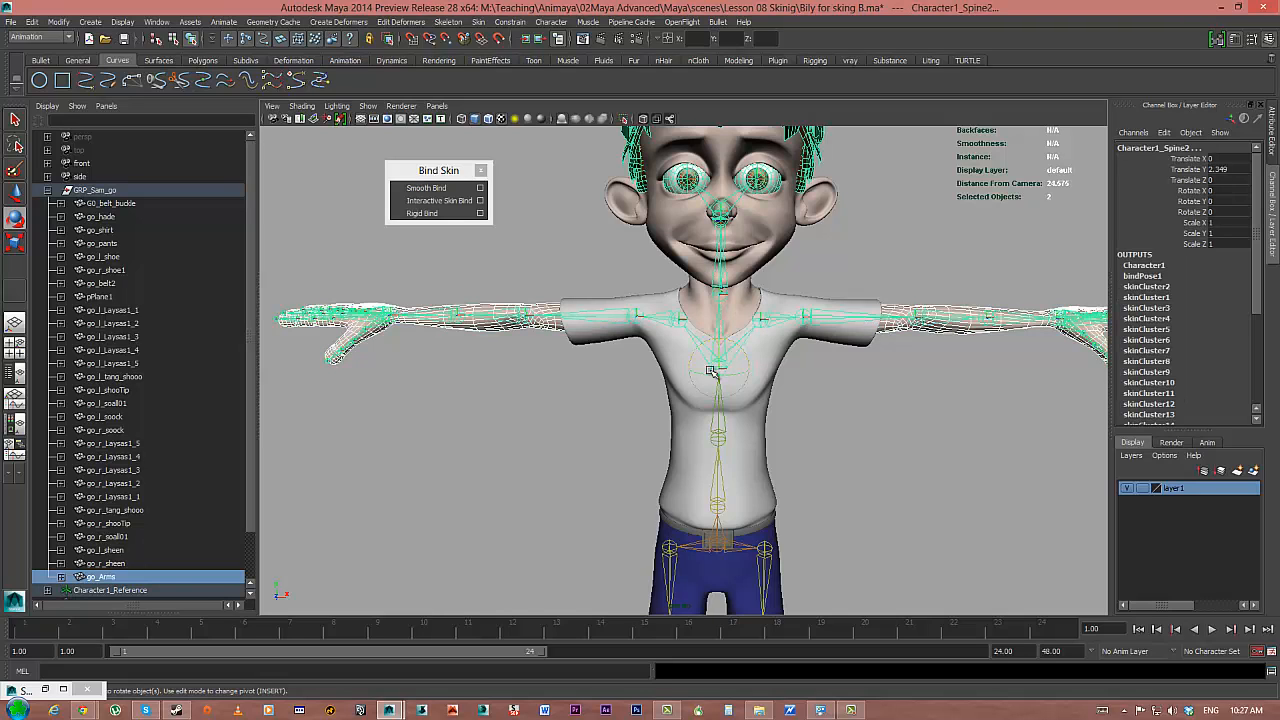
- Open the Interactive Skin Bind options, keeping Bind to at Joint hierarchy and the bind method at Closest distance
left_click(480, 201)
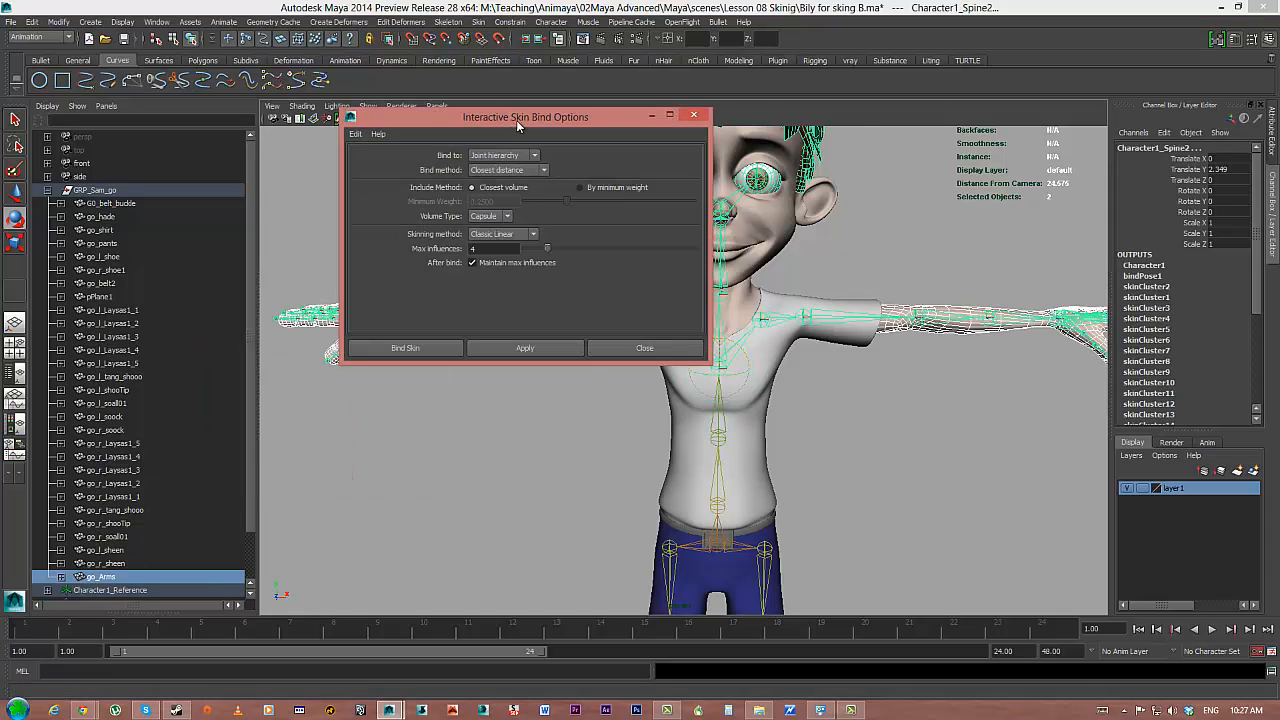
left_click_drag(516, 120, 686, 134)
left_click(674, 185)
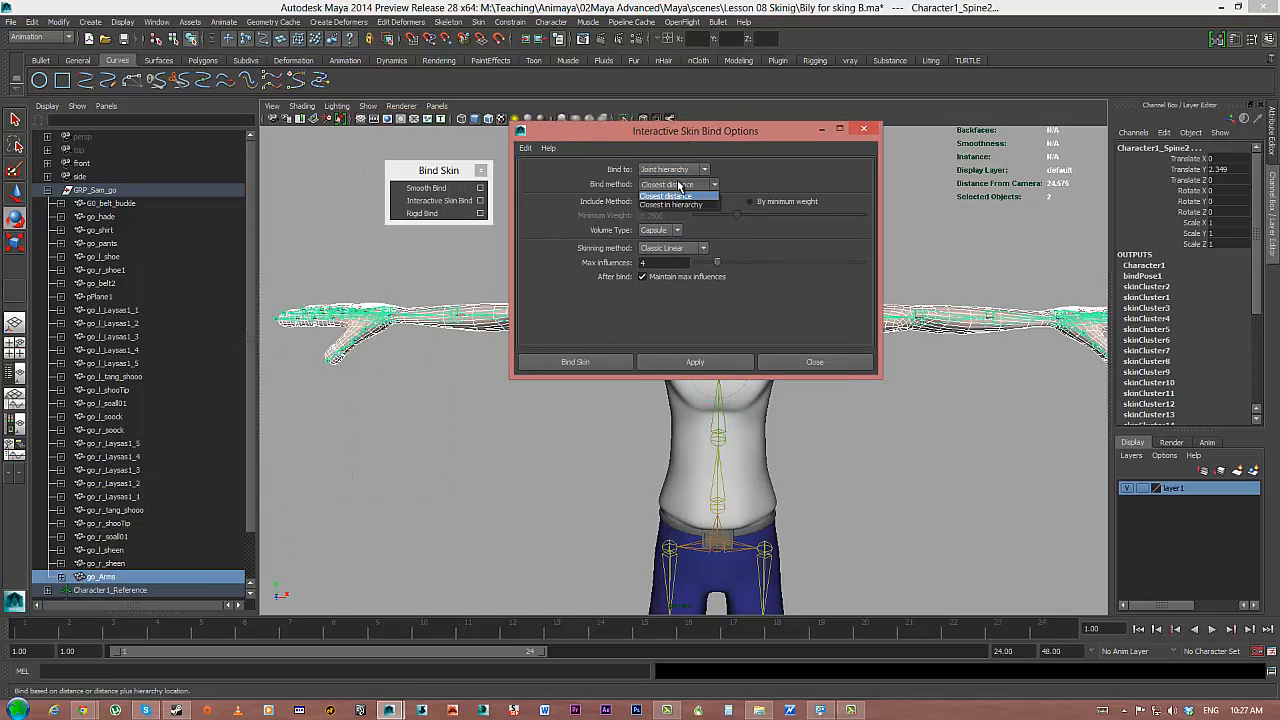
left_click(668, 196)
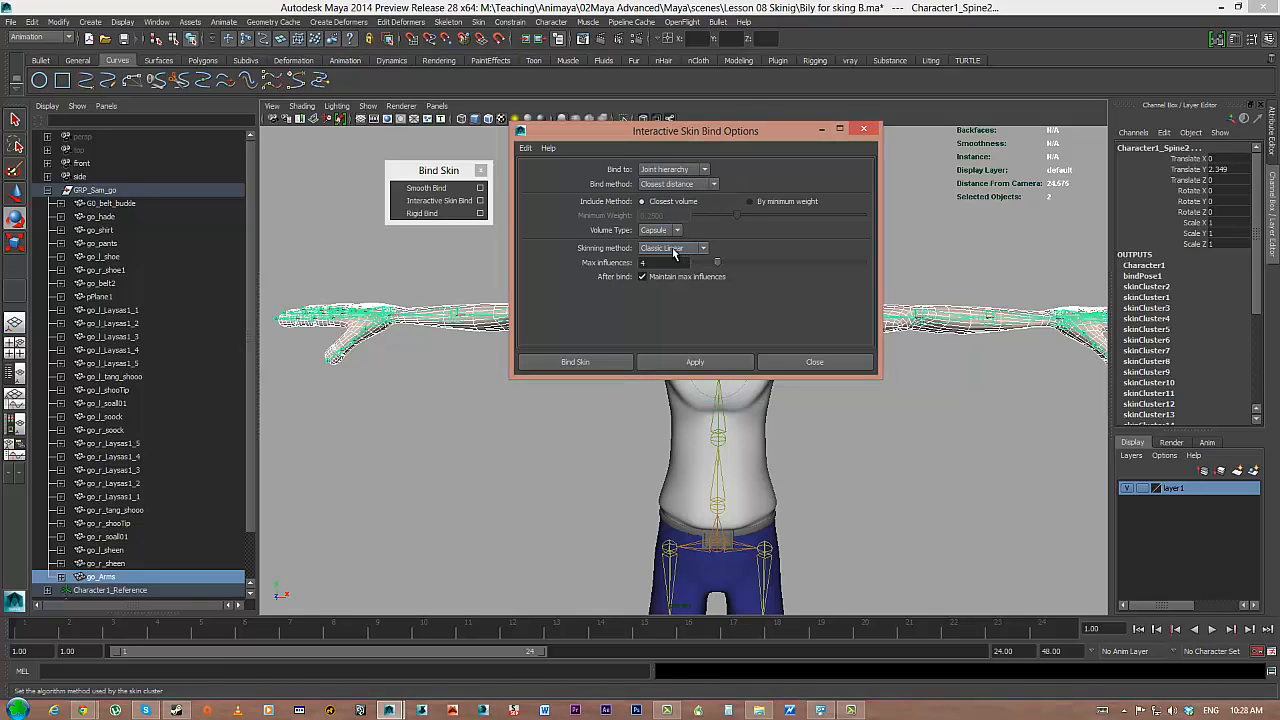
left_click(681, 170)
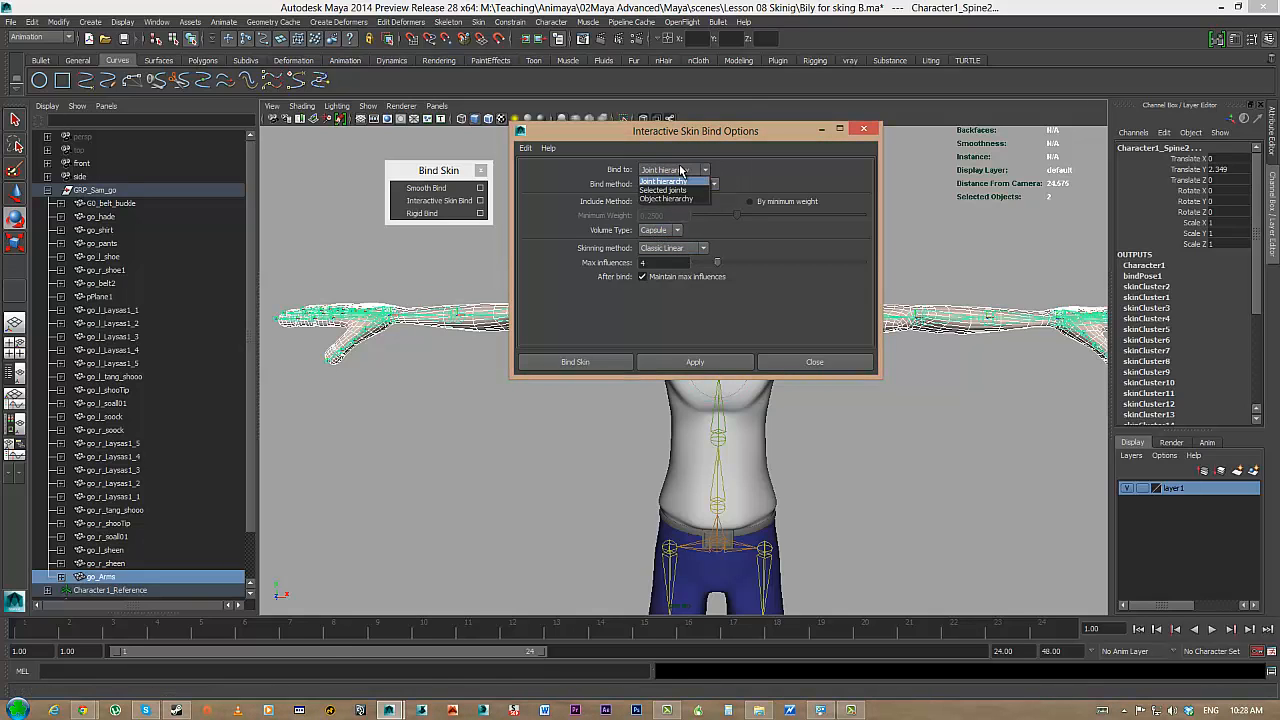
left_click(681, 172)
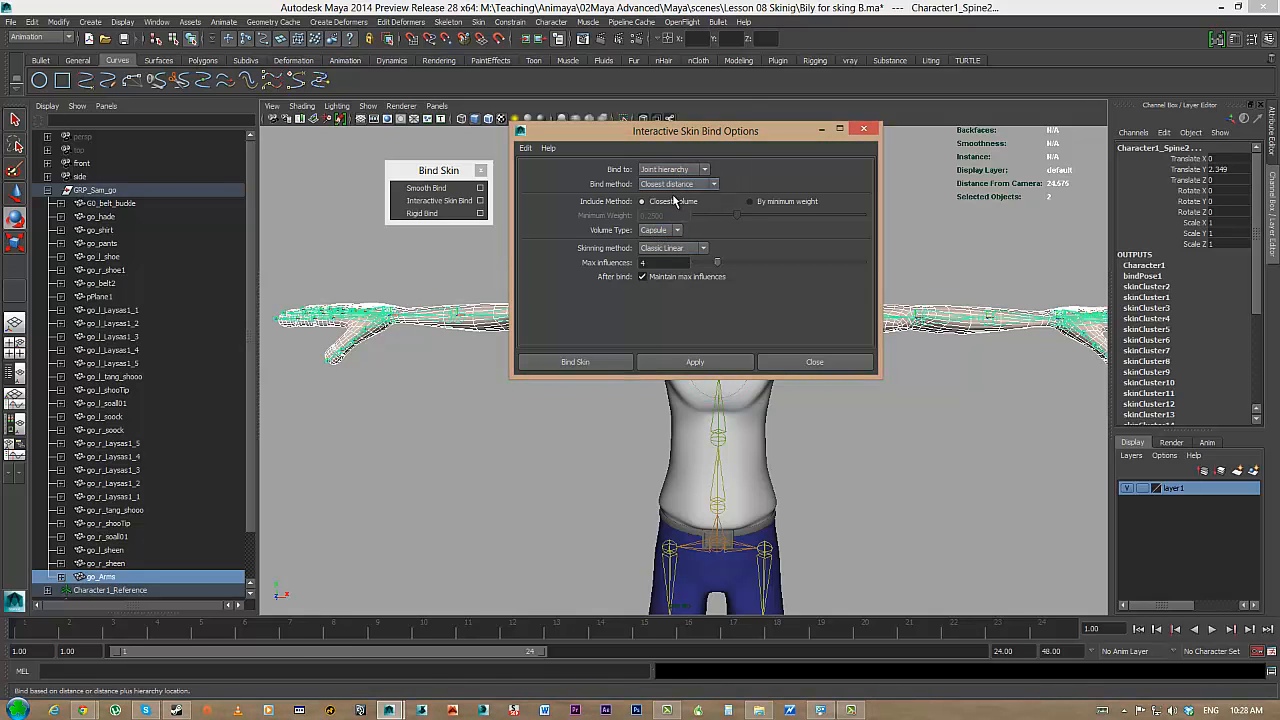
- Set the skinning method to Dual Quaternion with 5 max influences, apply the interactive bind to the arms mesh and close the options
left_click(668, 249)
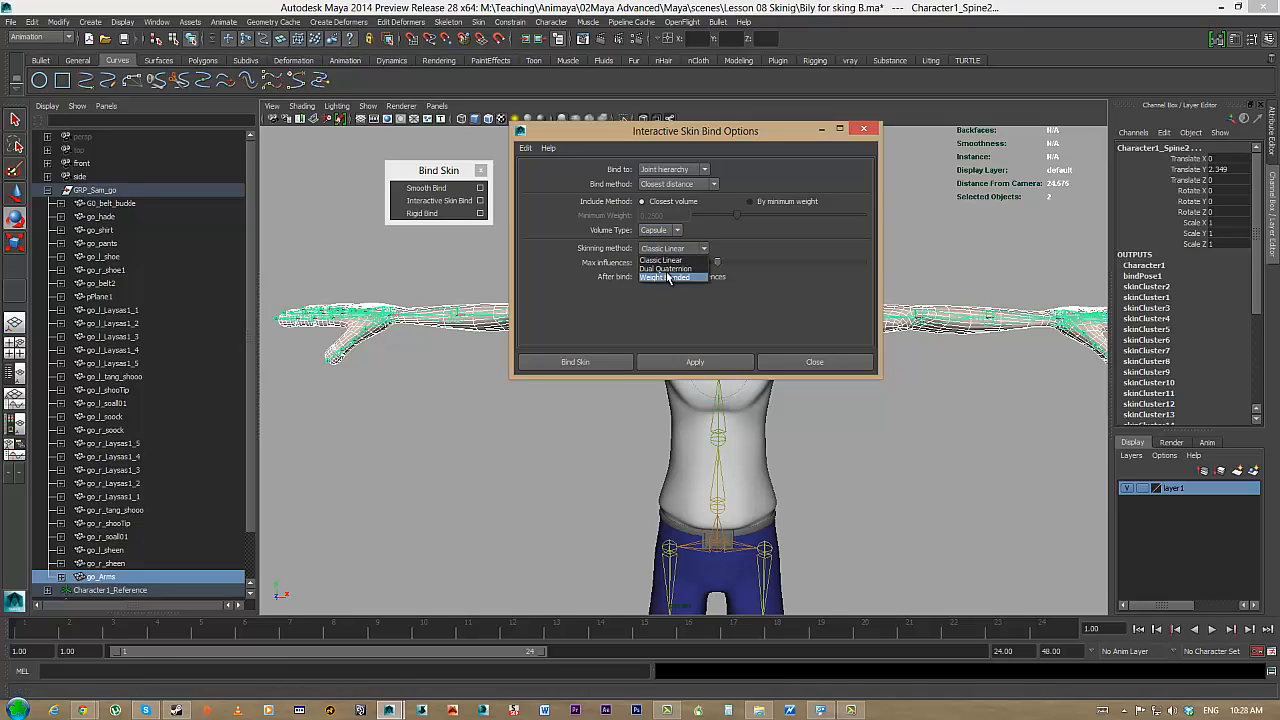
left_click(665, 268)
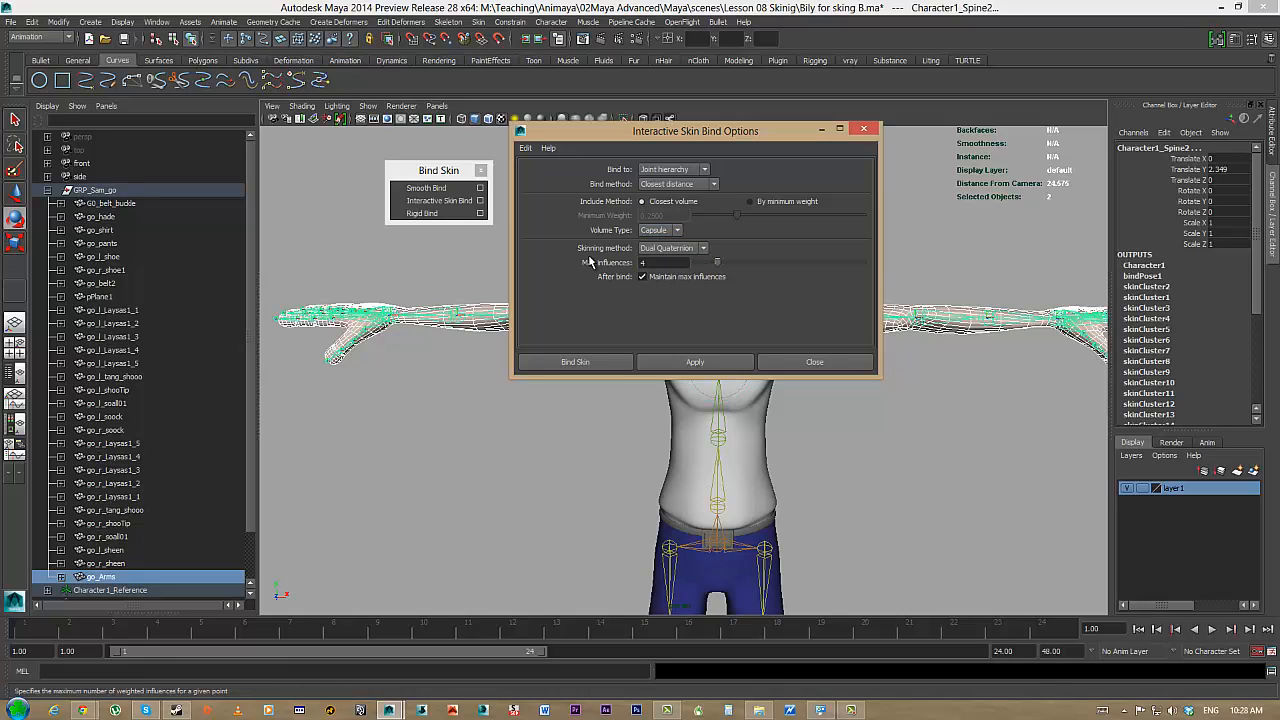
left_click(668, 263)
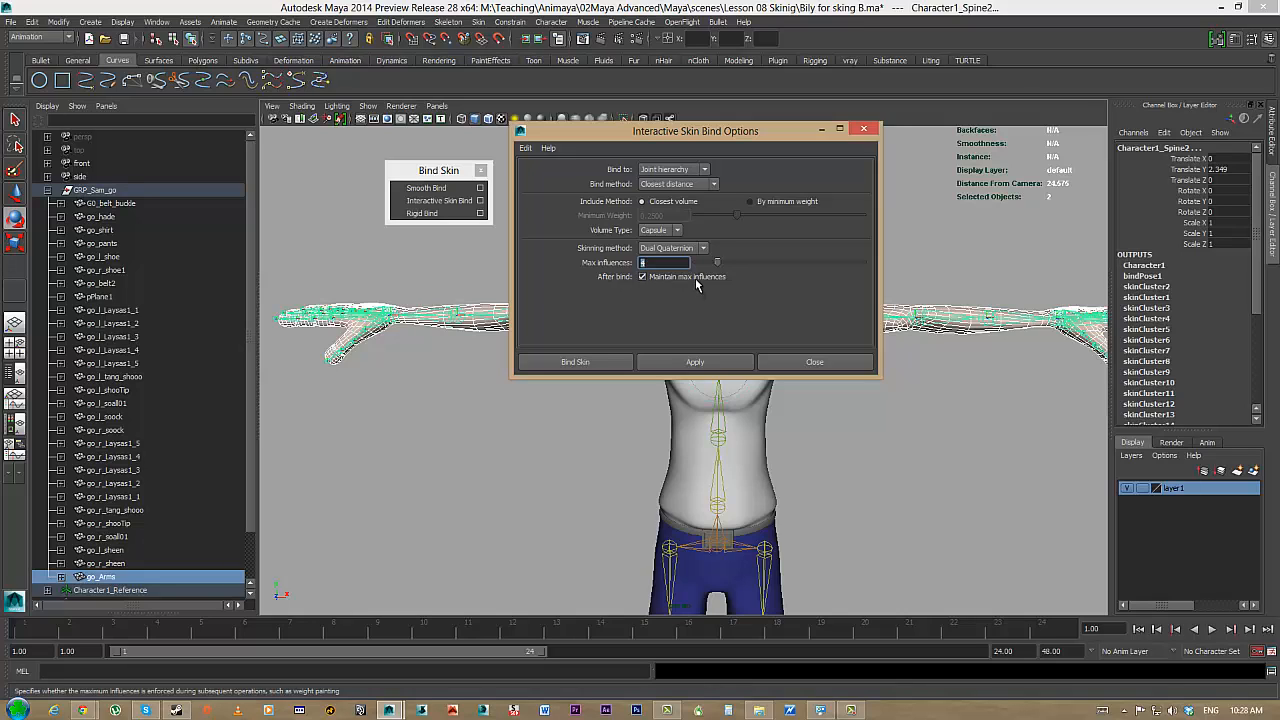
type("5")
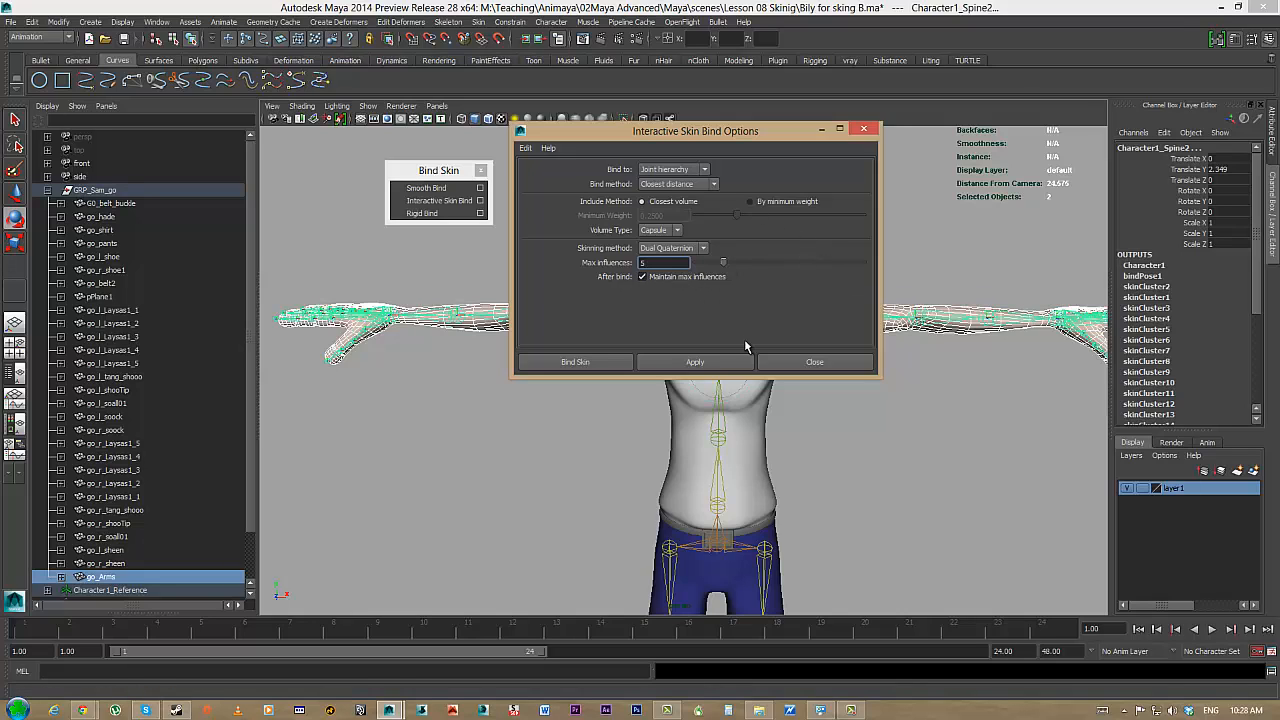
left_click(723, 366)
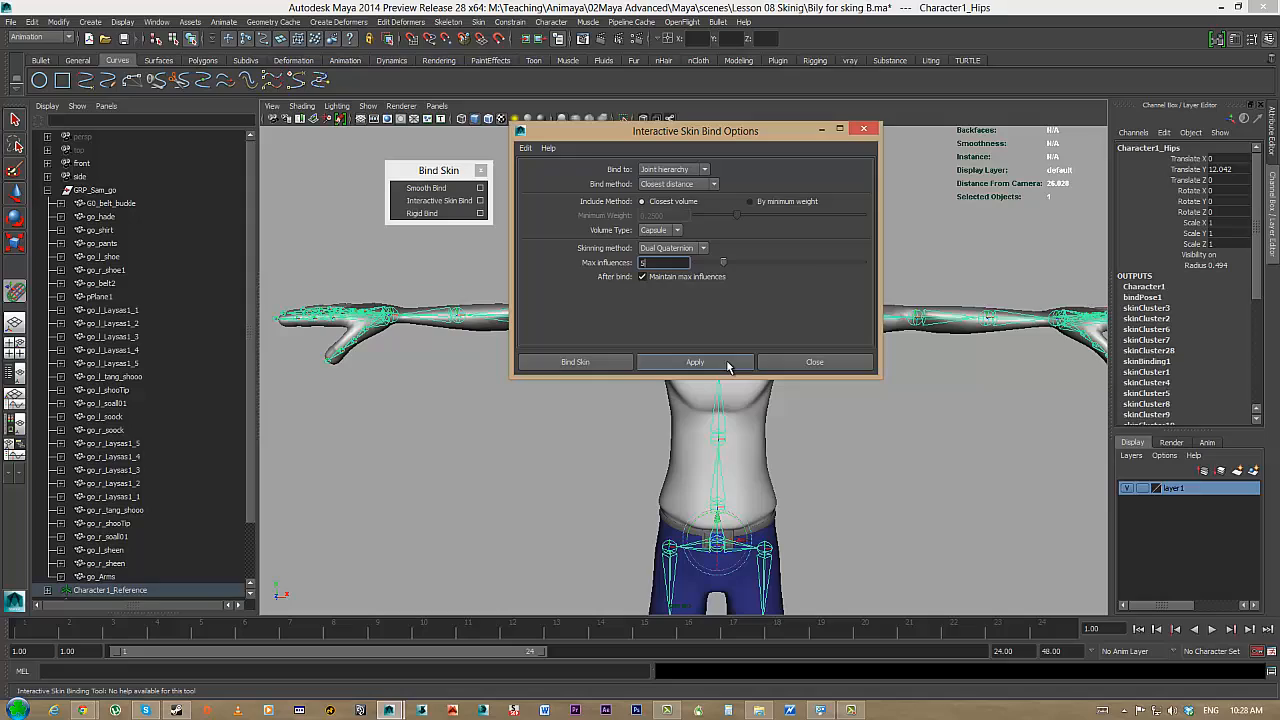
left_click(866, 131)
left_click_drag(692, 293, 786, 304, "alt")
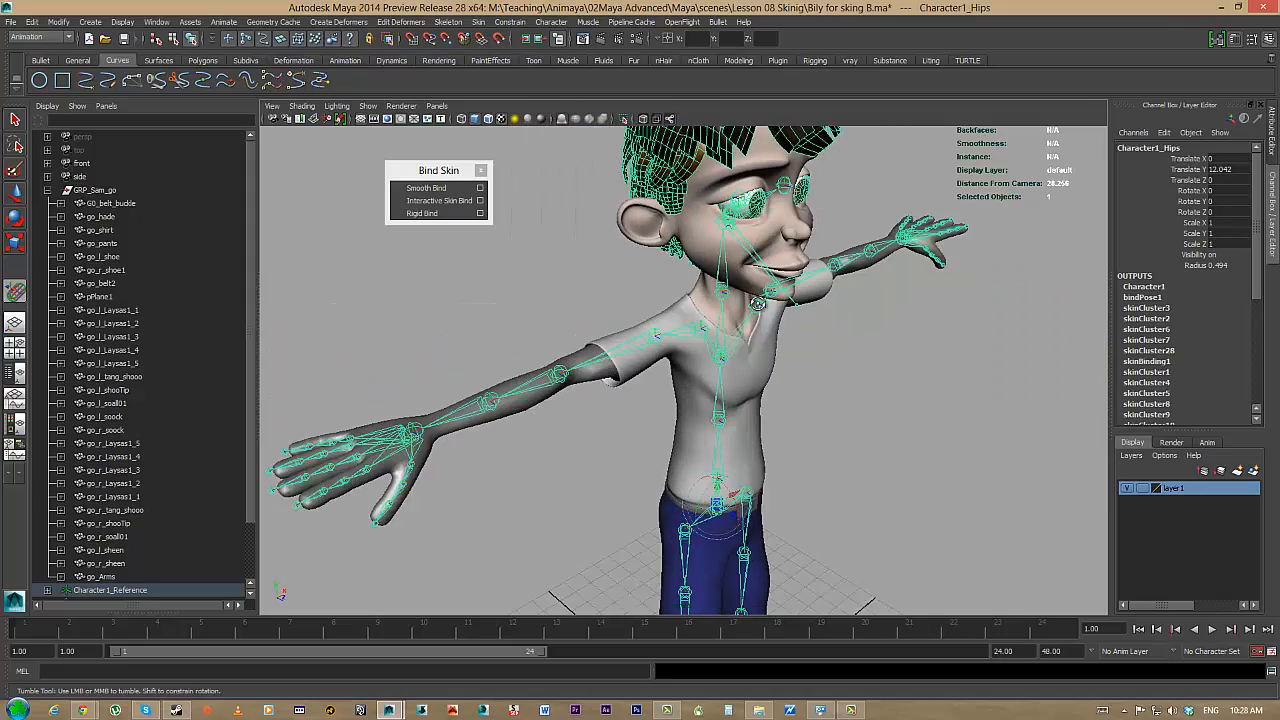
right_click_drag(786, 304, 672, 361, "alt")
left_click_drag(672, 361, 573, 343, "alt")
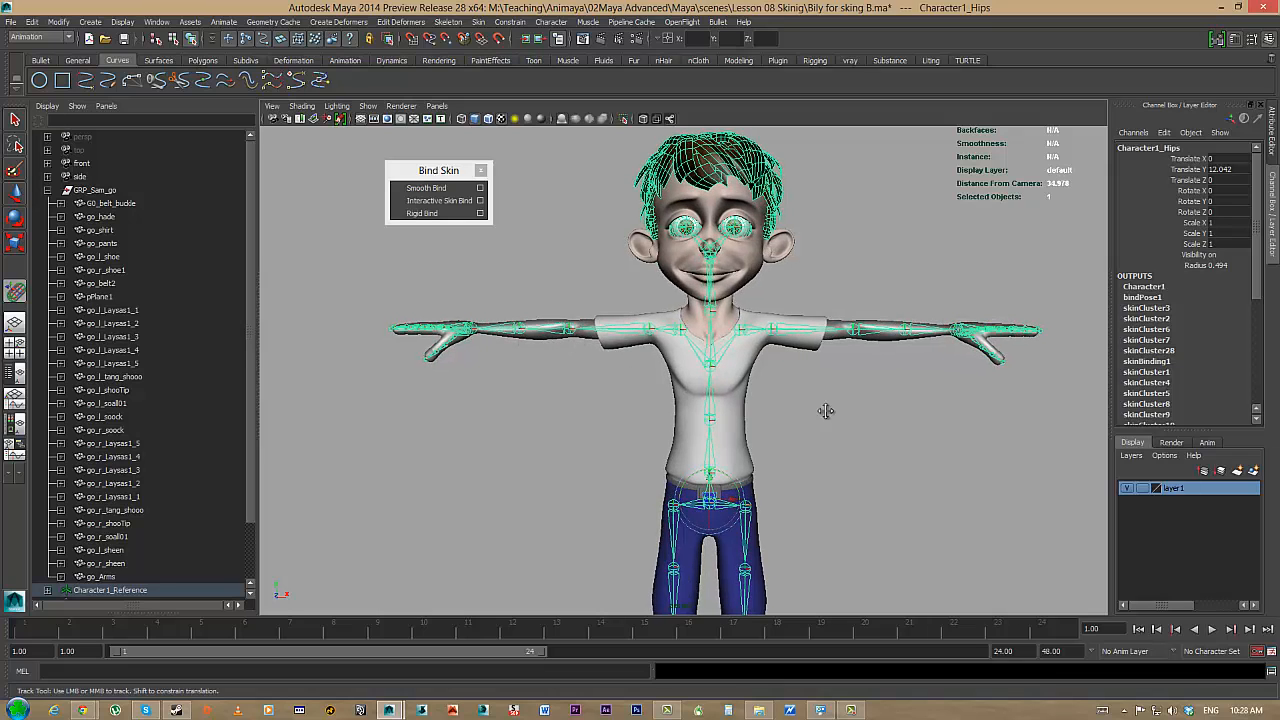
mouse_move(825, 410)
middle_mouse_down("alt")
mouse_move(803, 431)
mouse_move(845, 408)
middle_mouse_up("alt")
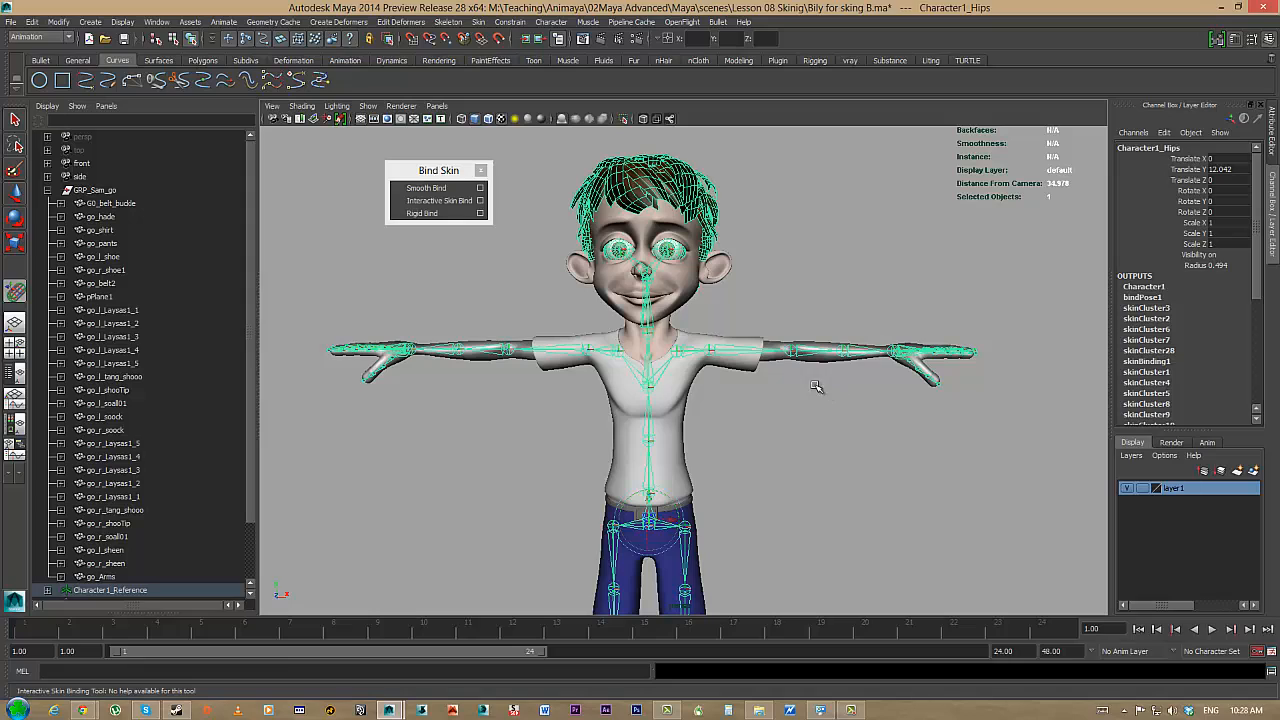
left_click_drag(733, 443, 737, 403, "alt")
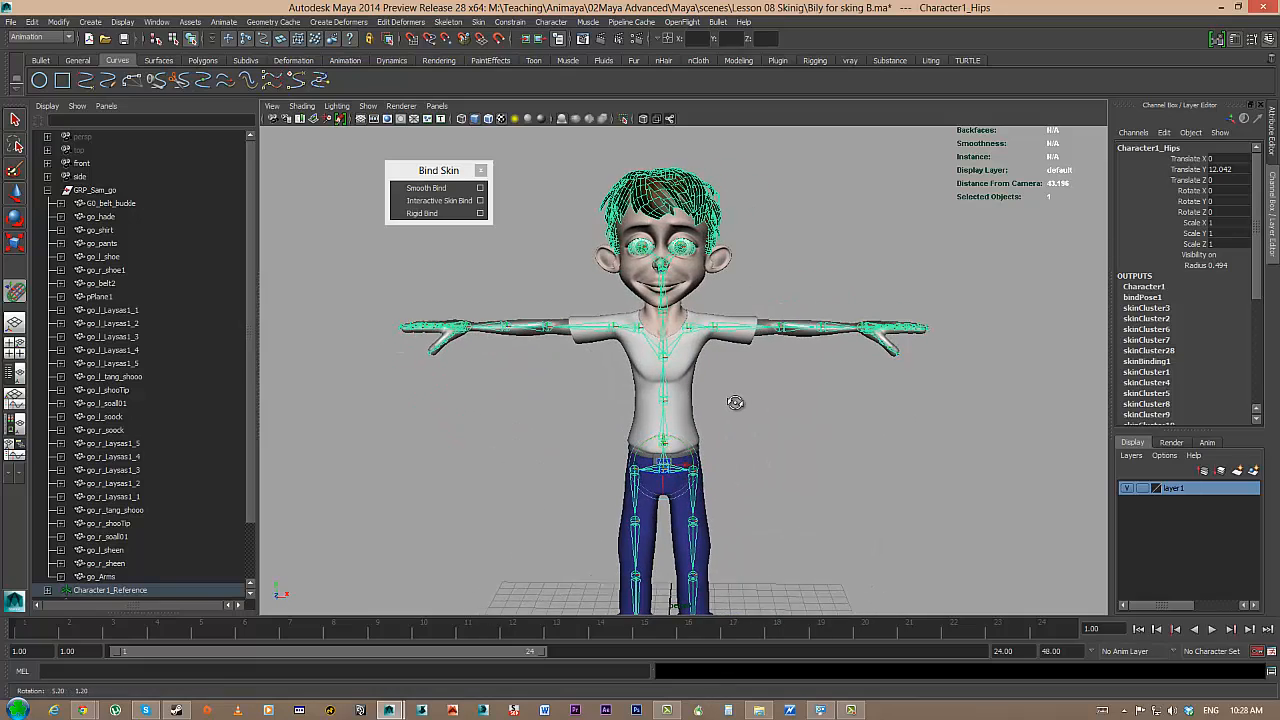